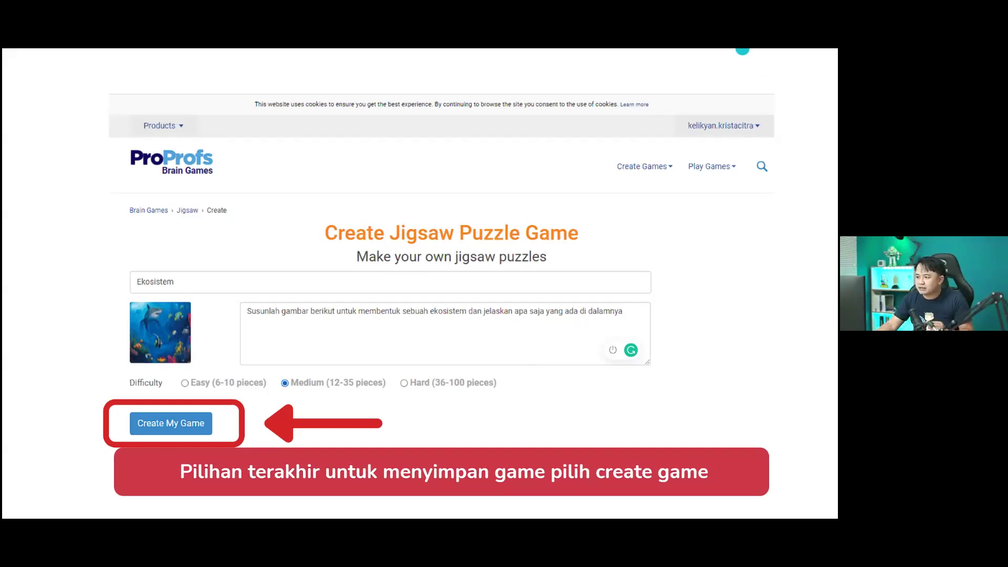
# - Exit the presentation view and open proprofsgames.com in a new browser tab
pyautogui.press('Escape')
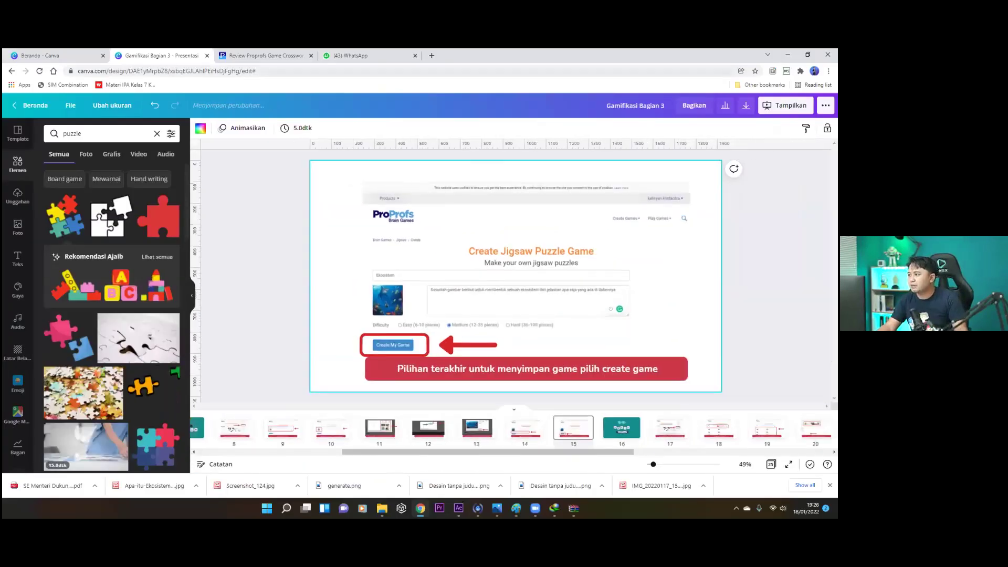
pyautogui.rightClick(673, 58)
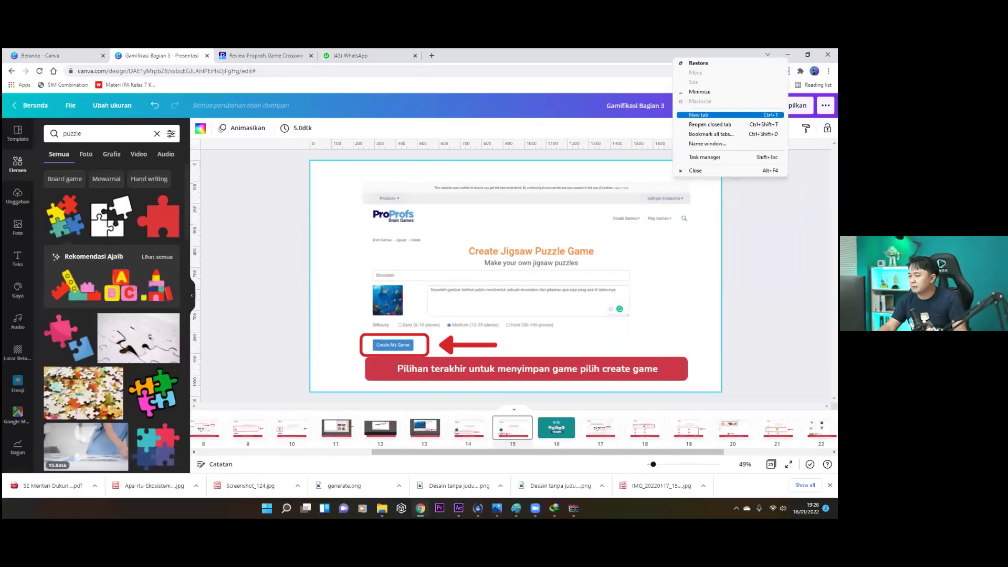
pyautogui.click(698, 115)
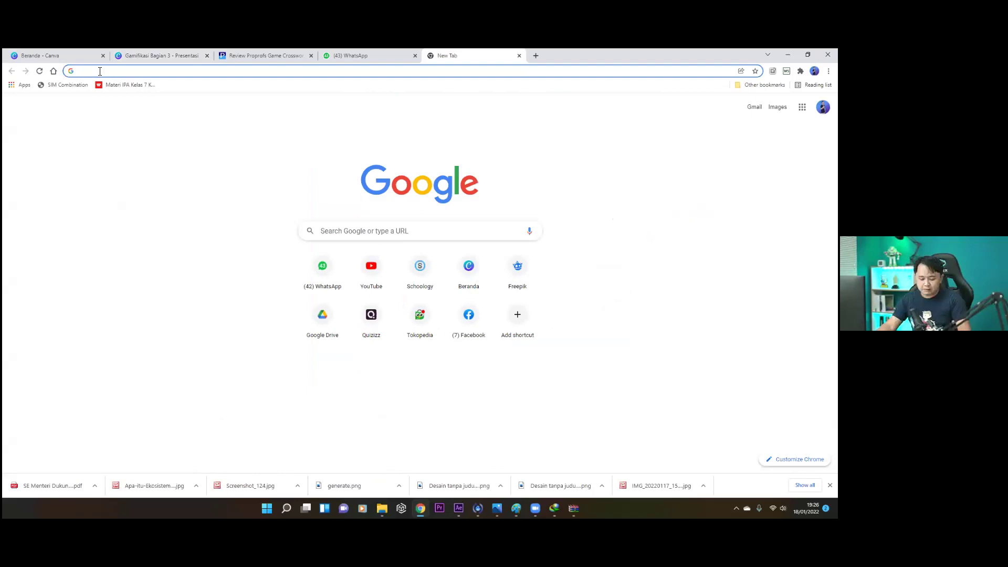
pyautogui.write('prop')
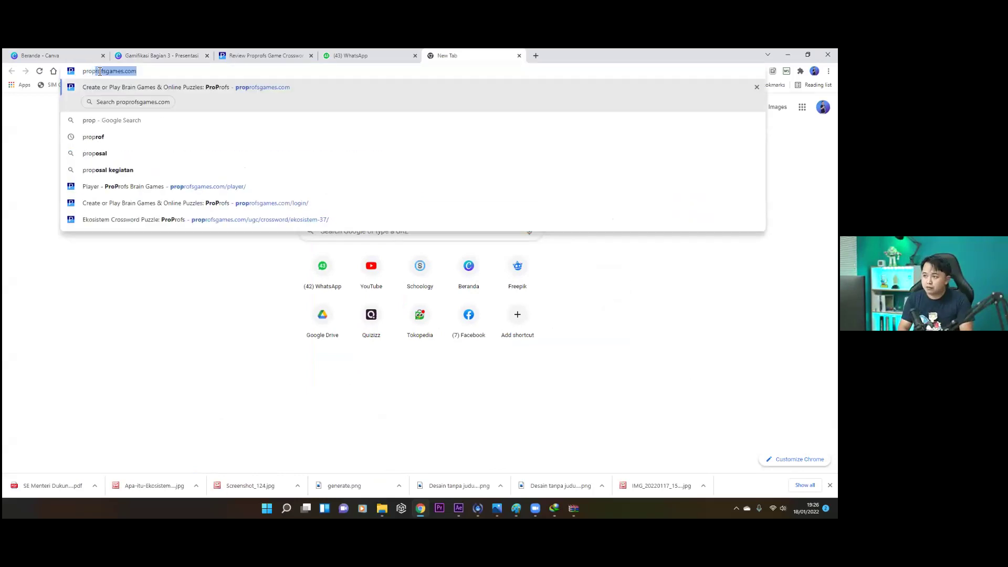
pyautogui.press('Right')
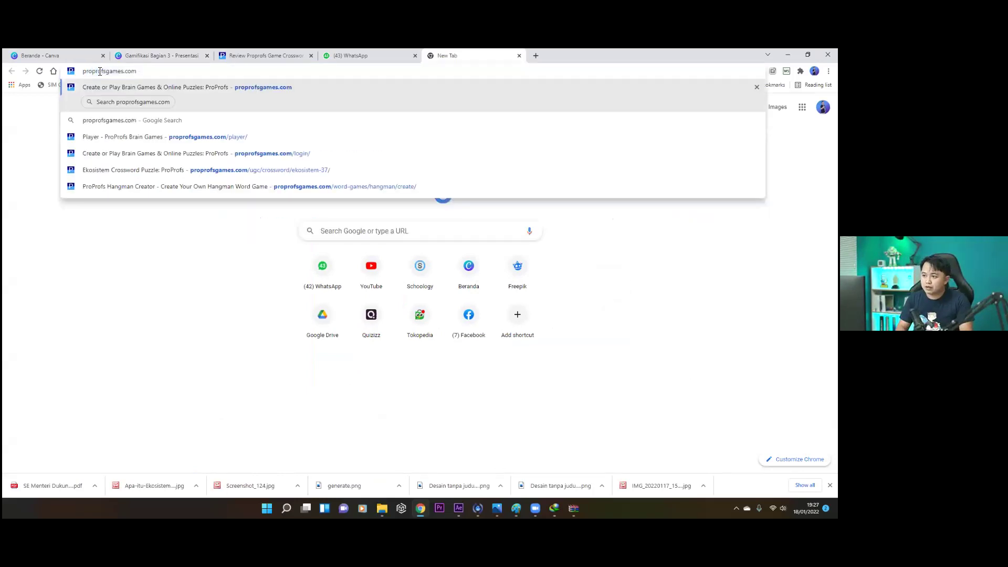
pyautogui.press('Return')
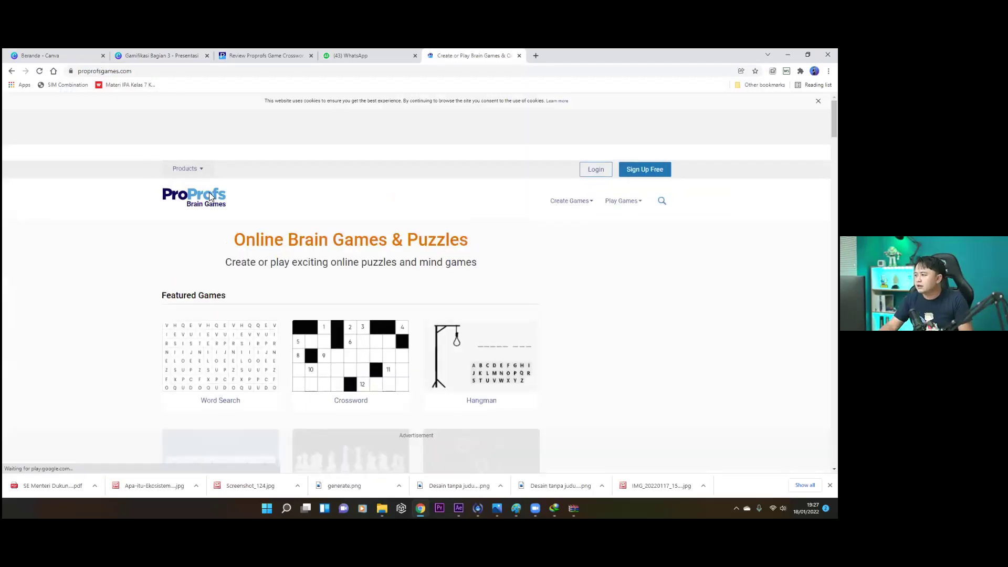
# - Log in to the ProProfs Brain Games account using the first listed Google account
pyautogui.click(623, 201)
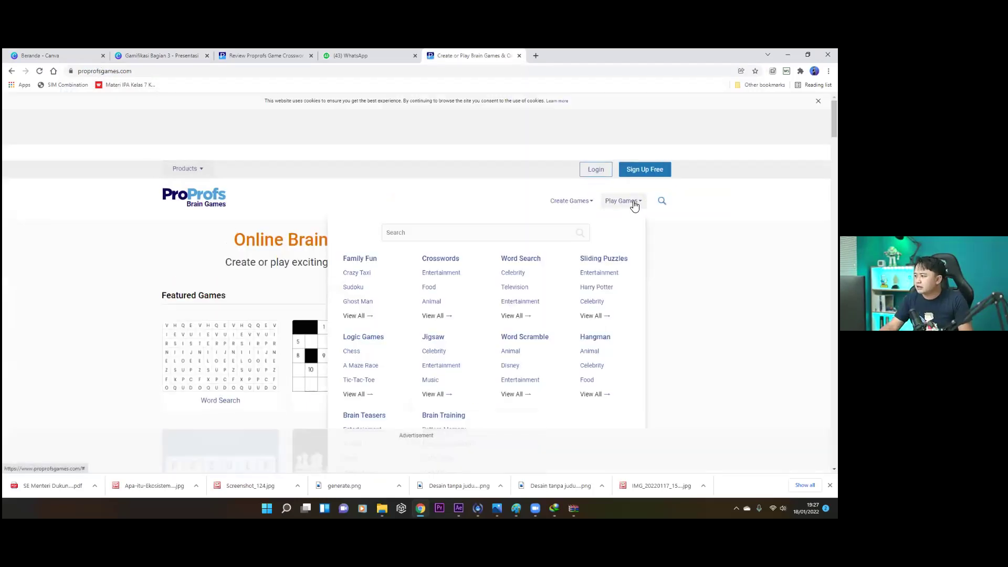
pyautogui.click(595, 170)
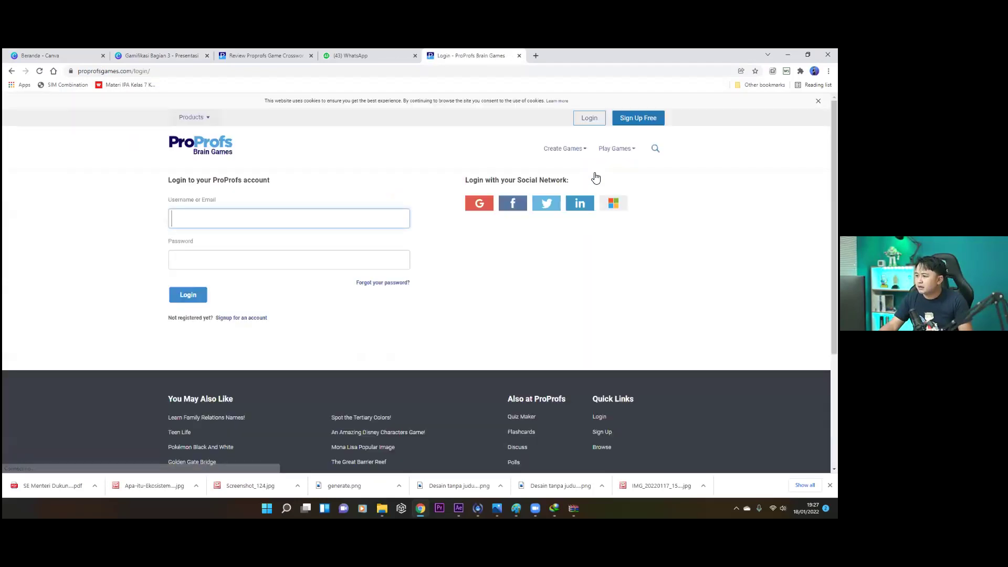
pyautogui.click(478, 203)
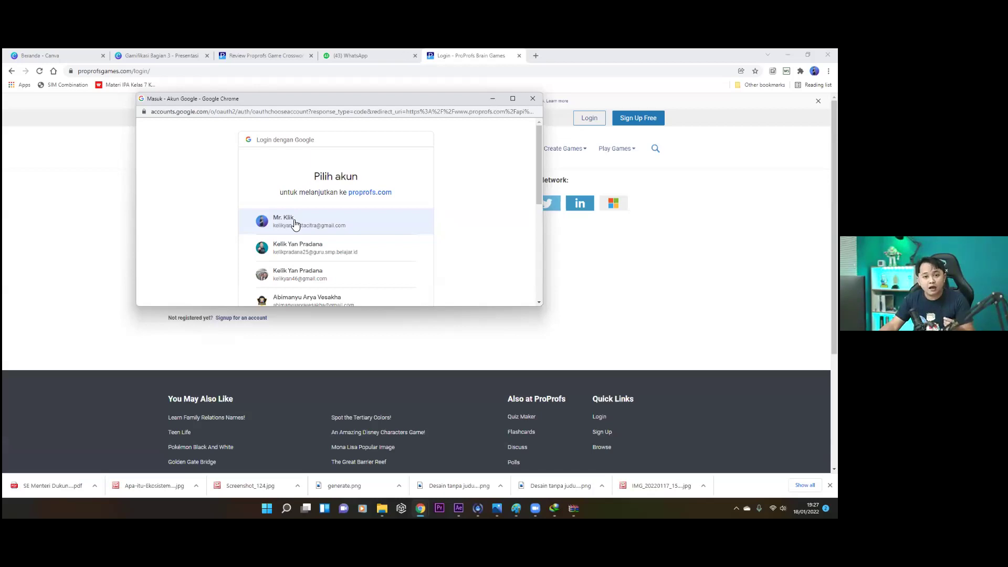
pyautogui.click(294, 224)
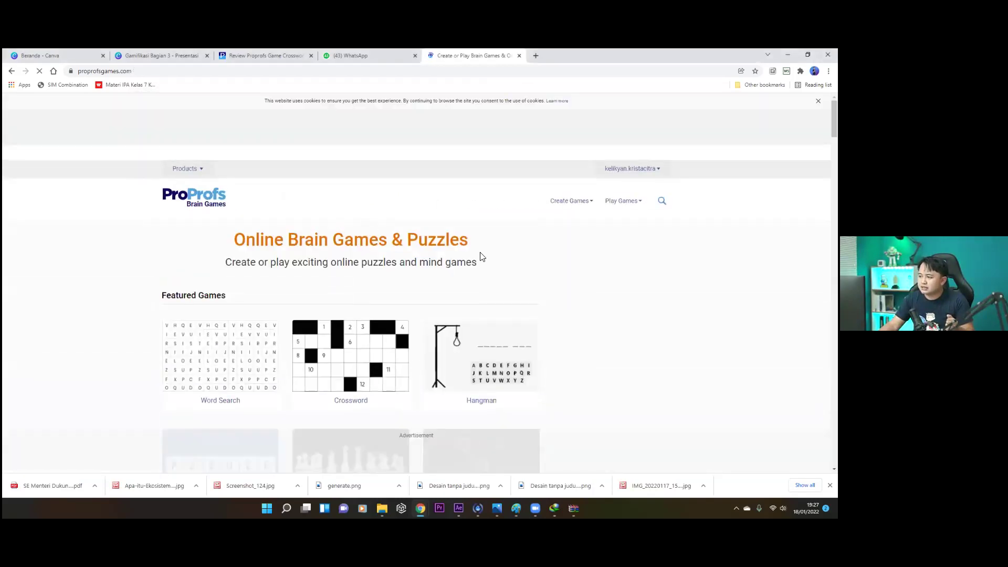
# - Start creating a jigsaw game and name the puzzle "Hewan Peliharaan"
pyautogui.moveTo(588, 207)
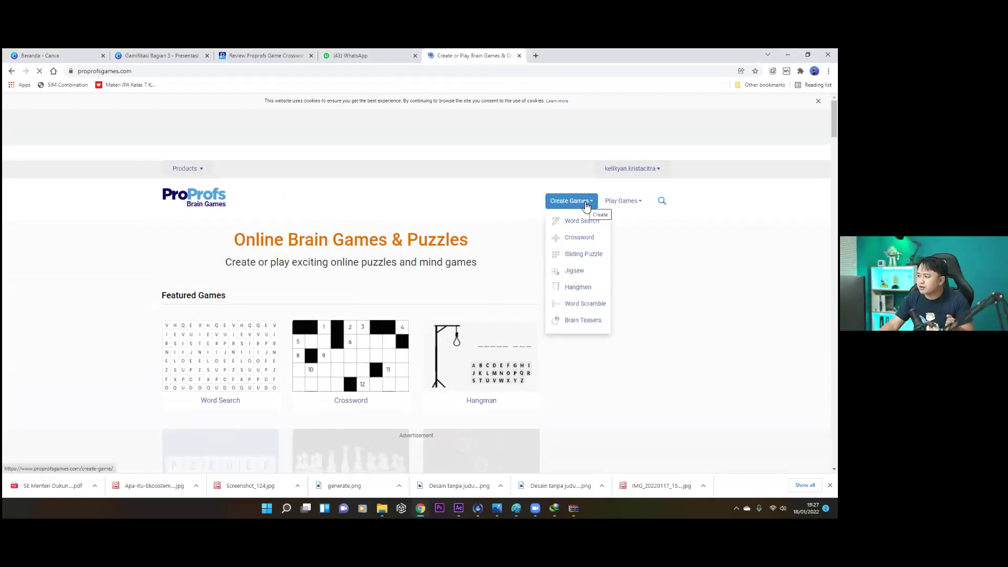
pyautogui.click(583, 275)
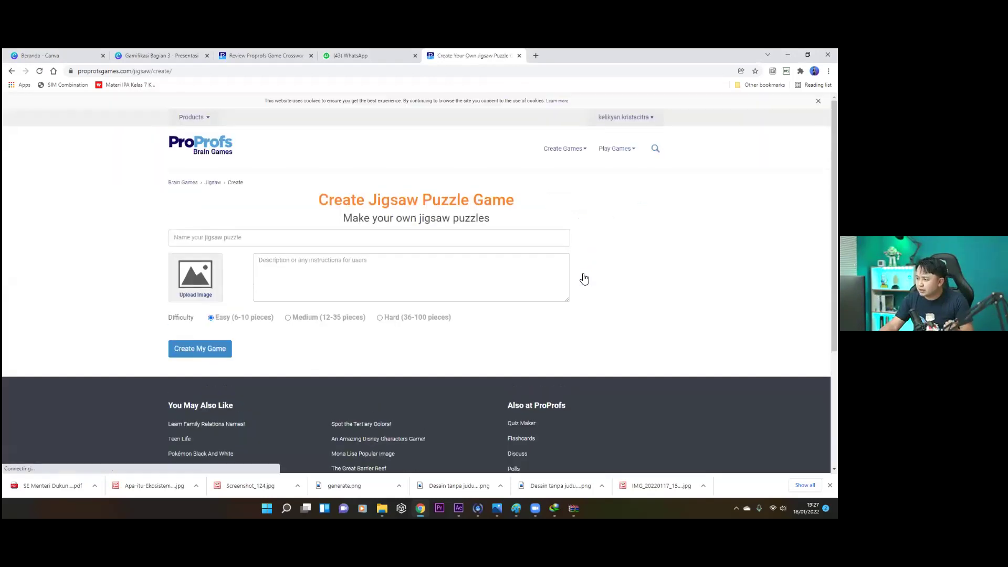
pyautogui.click(200, 238)
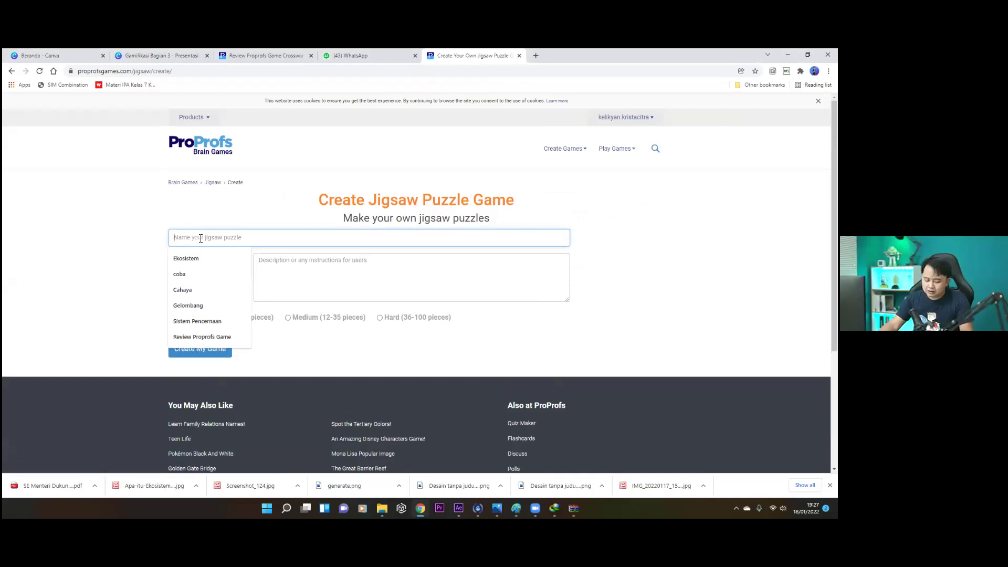
pyautogui.write('Nama')
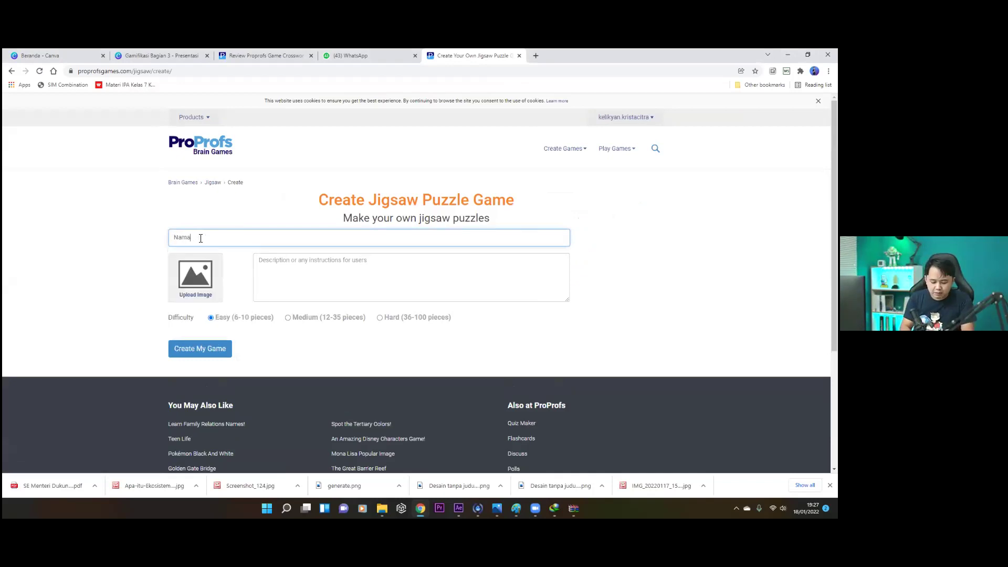
pyautogui.press('BackSpace')
pyautogui.press('BackSpace')
pyautogui.write('Hewan Peliha')
# - Fill in the puzzle's description with "Susunlah dambar berikut dan jelaskan setelah gambar selesai disusun."
pyautogui.click(355, 281)
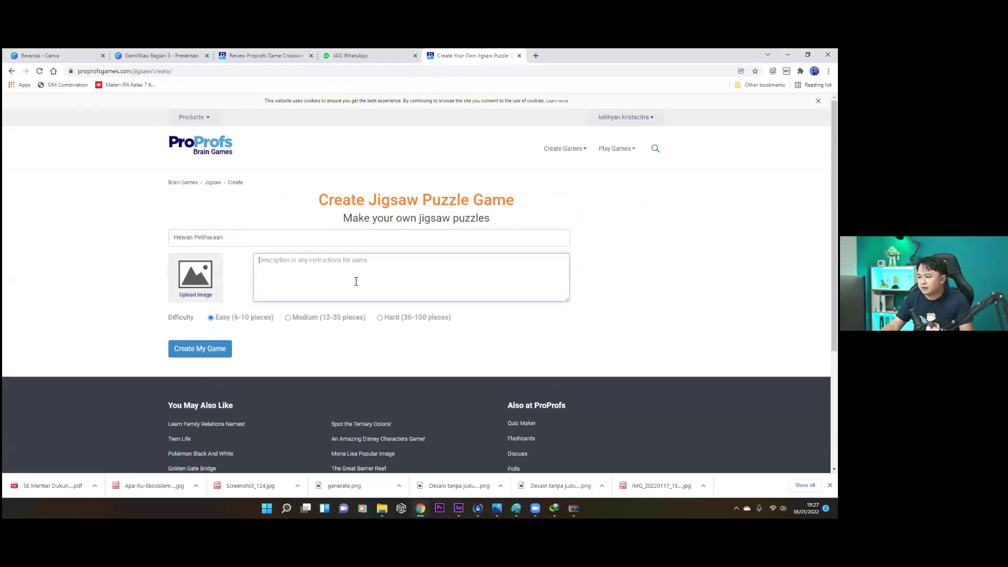
pyautogui.write('S')
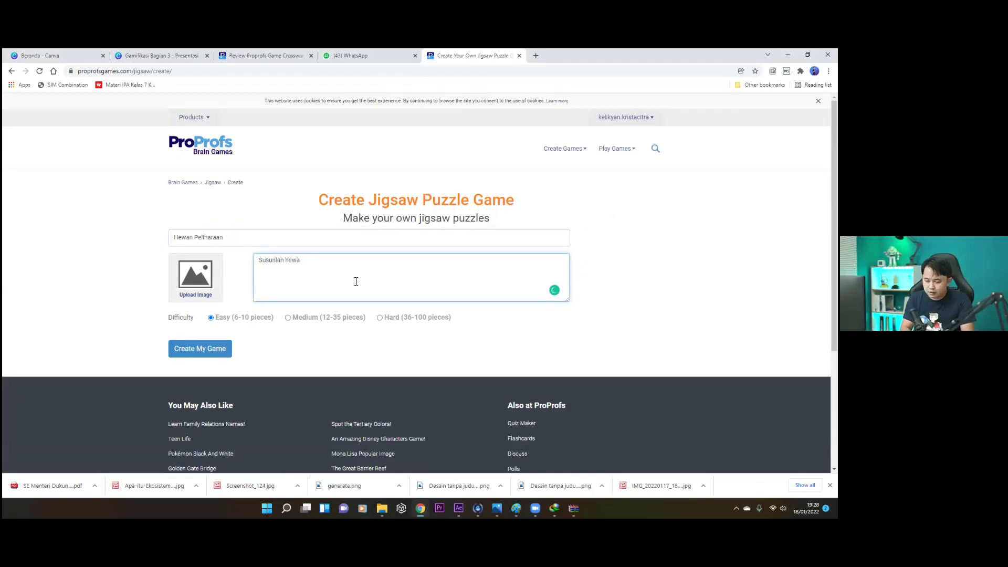
pyautogui.write('usunlah damba')
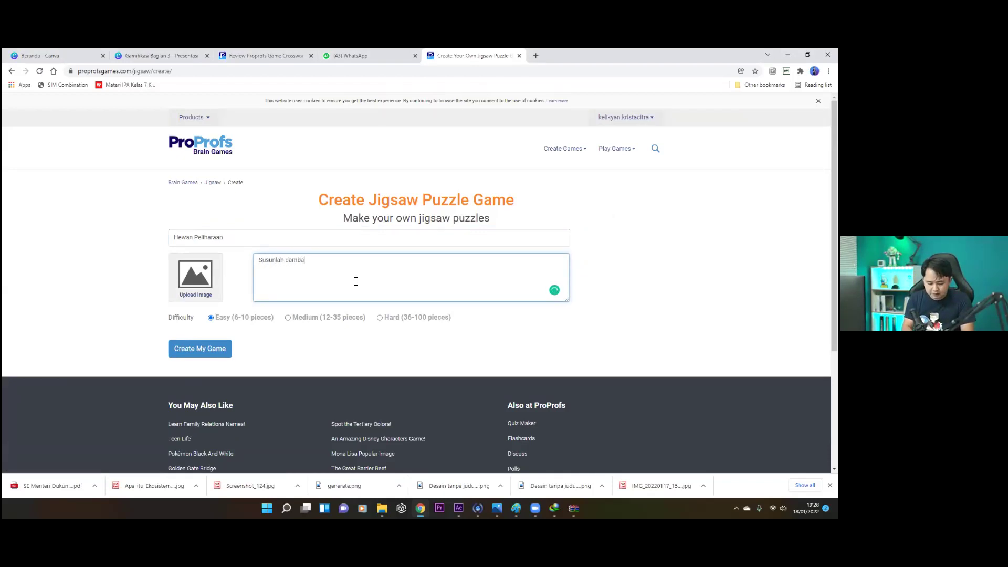
pyautogui.write('r berikut')
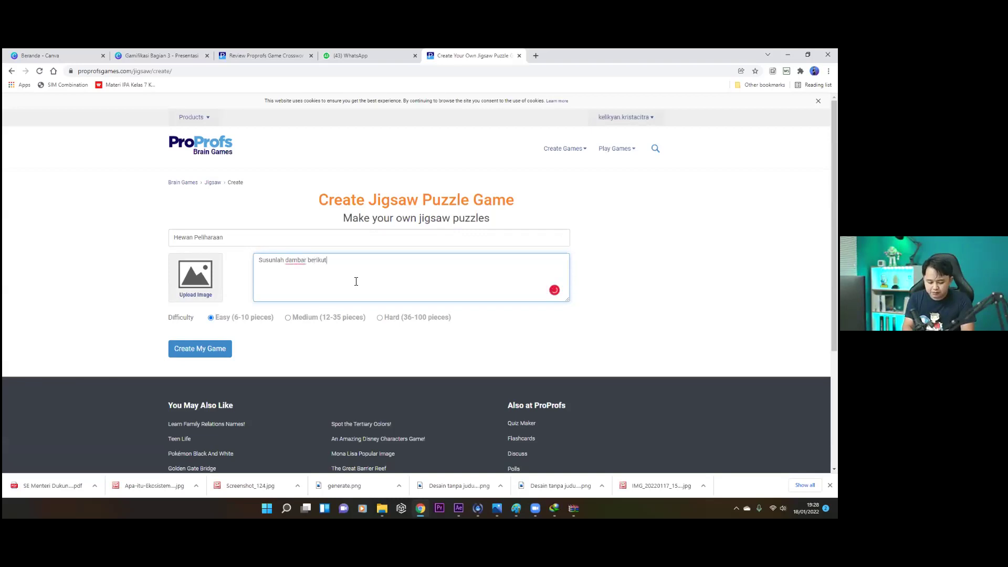
pyautogui.write(' dan jelaskan setelah gambar selesai disusun.')
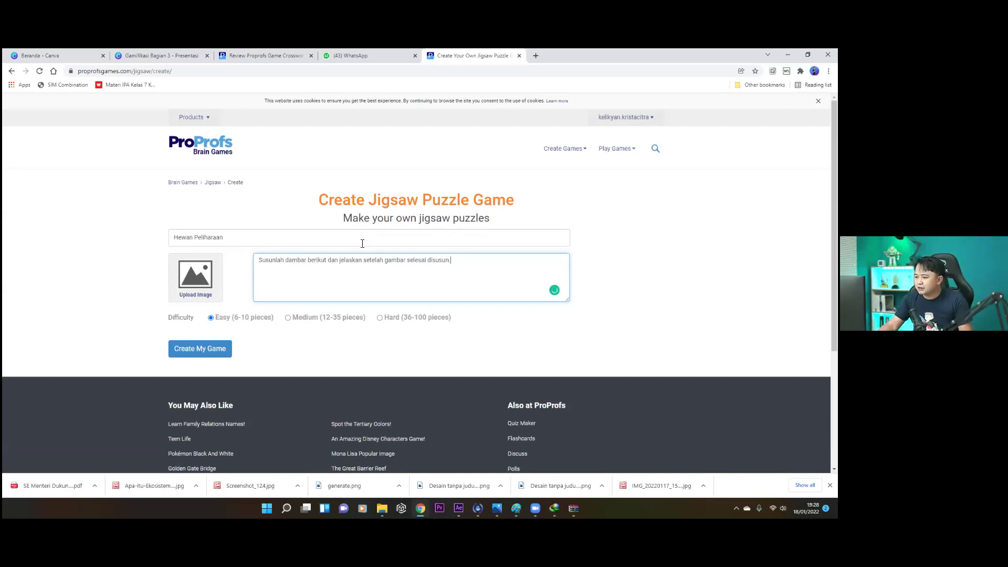
pyautogui.click(357, 242)
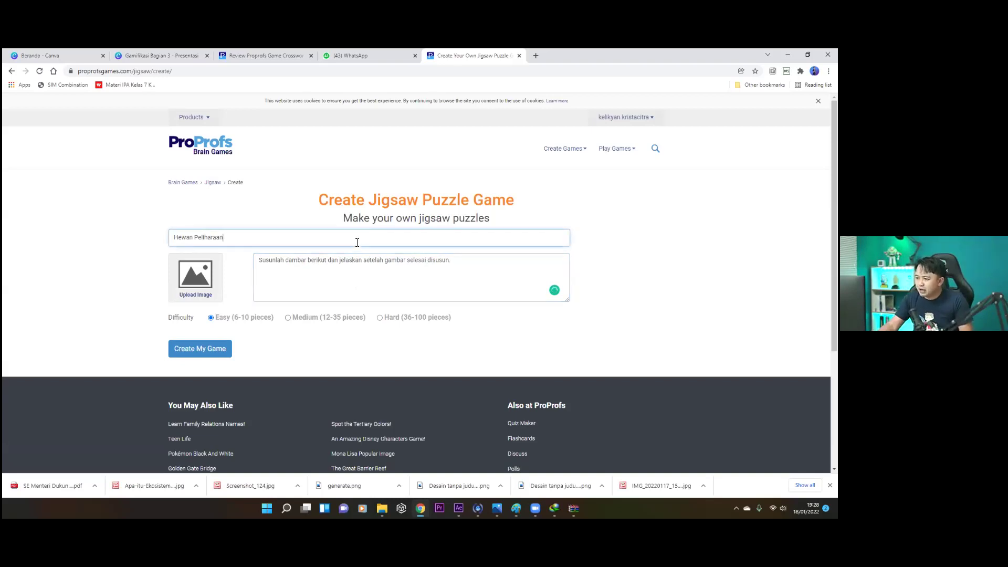
pyautogui.click(354, 267)
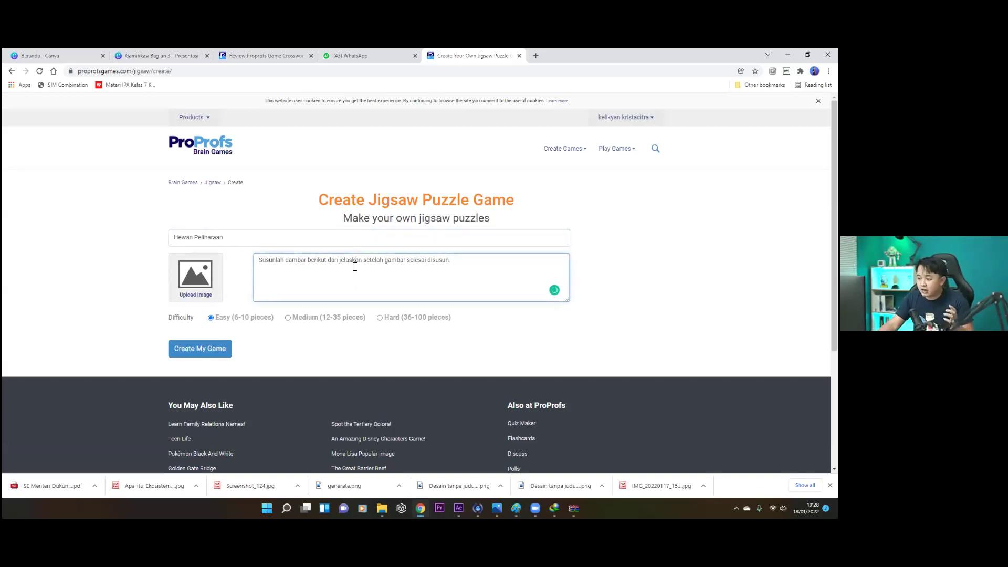
# - Open the puzzle's image selection and pick the horse picture from the recommended image library
pyautogui.click(187, 279)
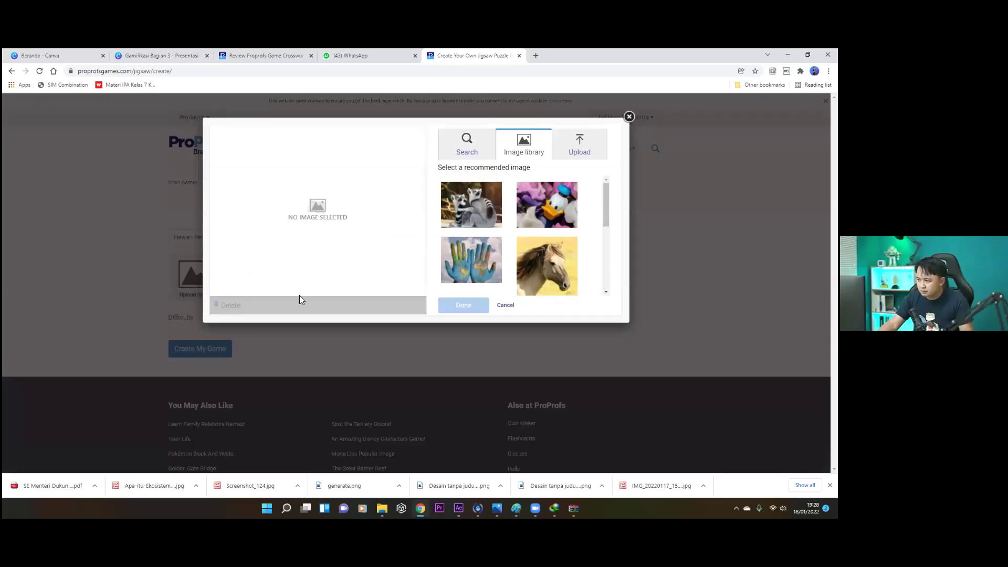
pyautogui.scroll(-5, 545, 234)
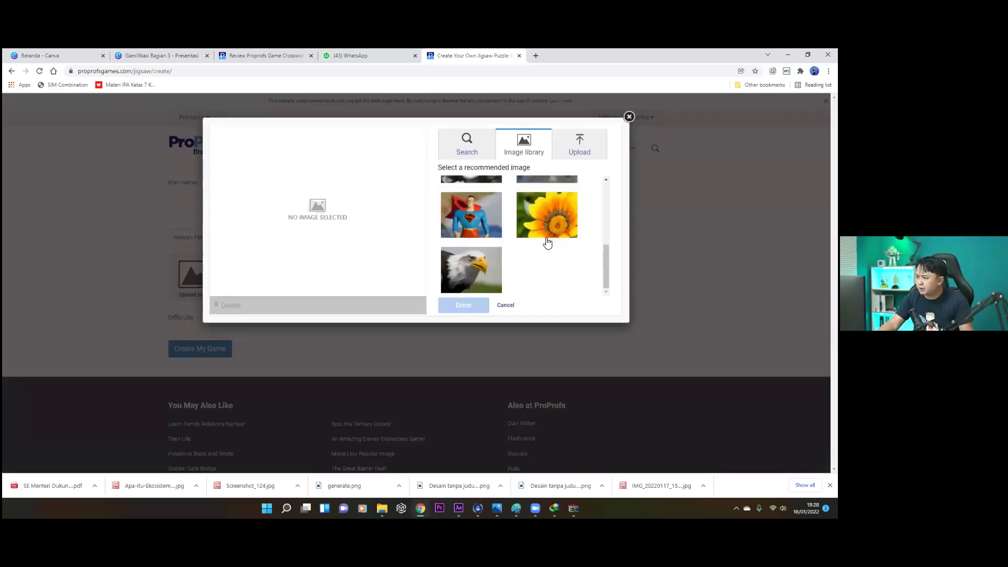
pyautogui.scroll(5, 539, 268)
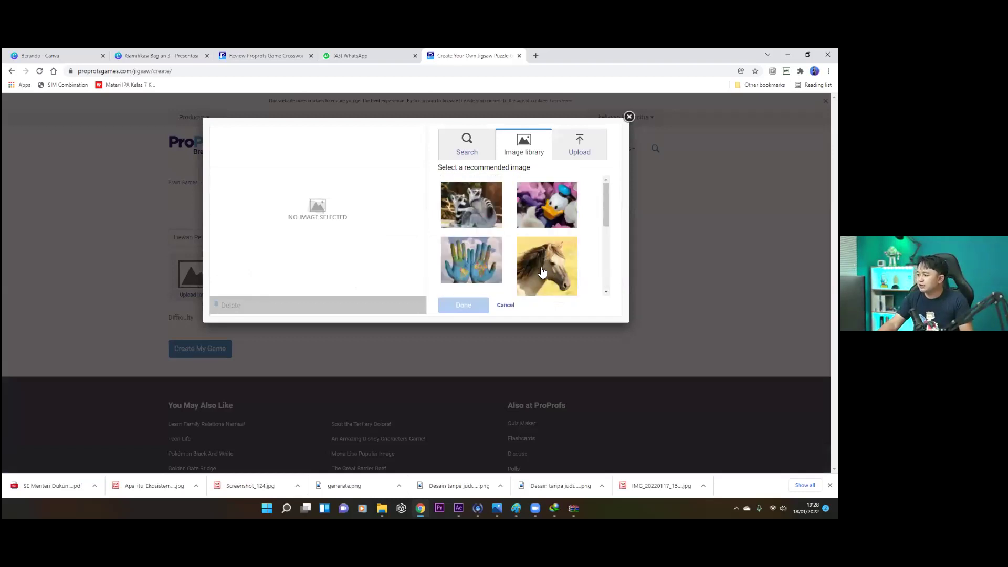
pyautogui.click(542, 272)
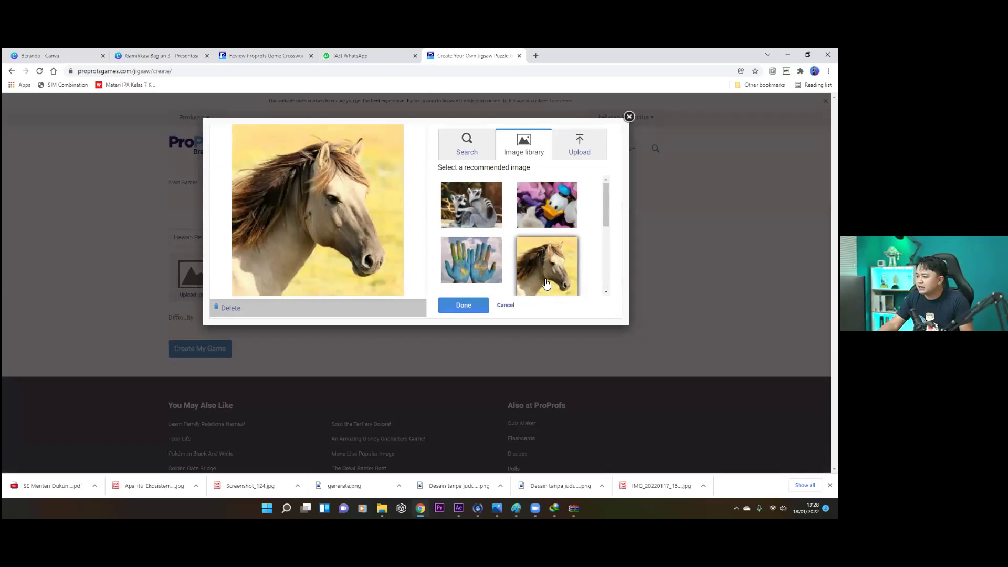
# - Search Google images for "kucing" and select the photo of the orange cat facing the camera indoors
pyautogui.click(470, 151)
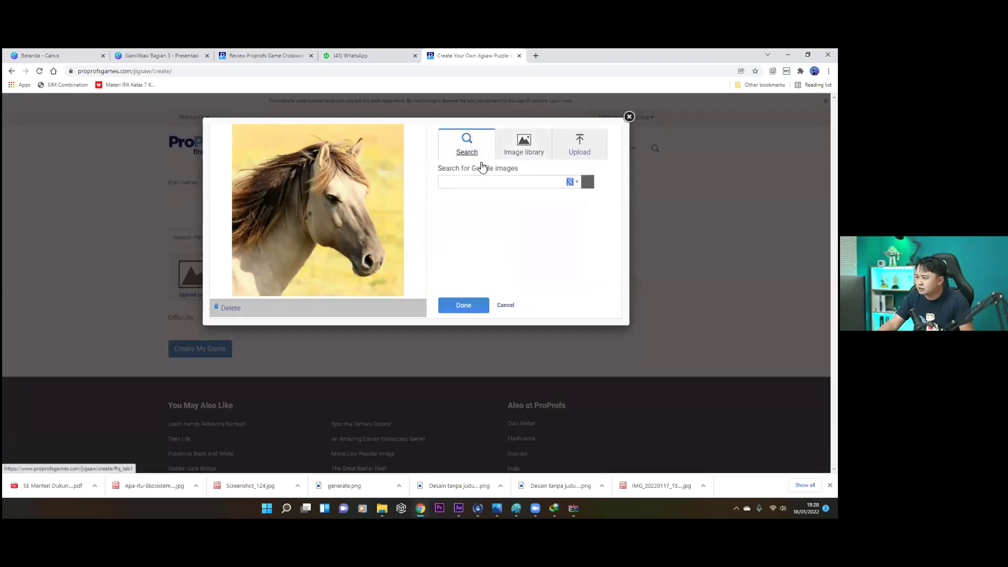
pyautogui.click(483, 182)
pyautogui.write('kucing')
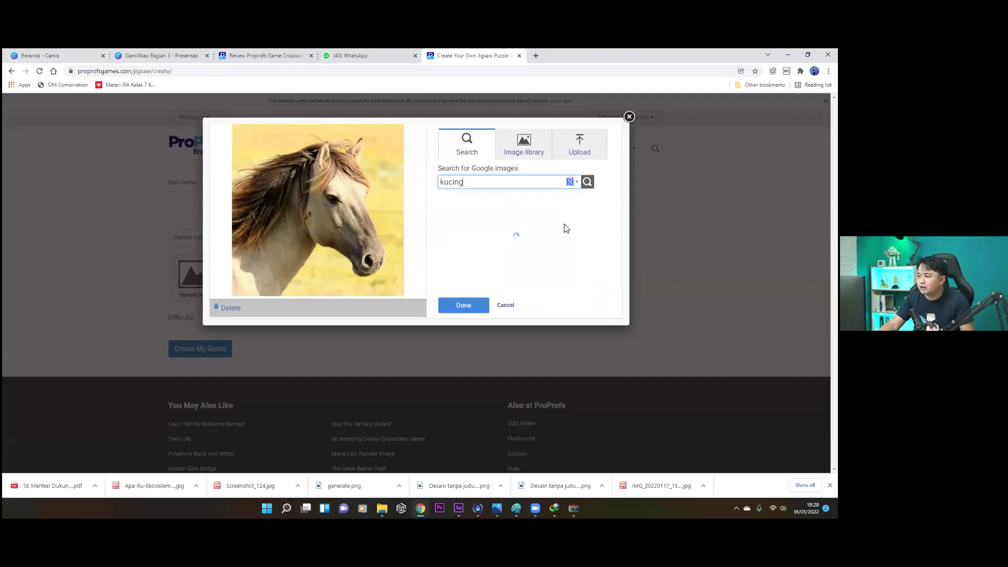
pyautogui.click(575, 183)
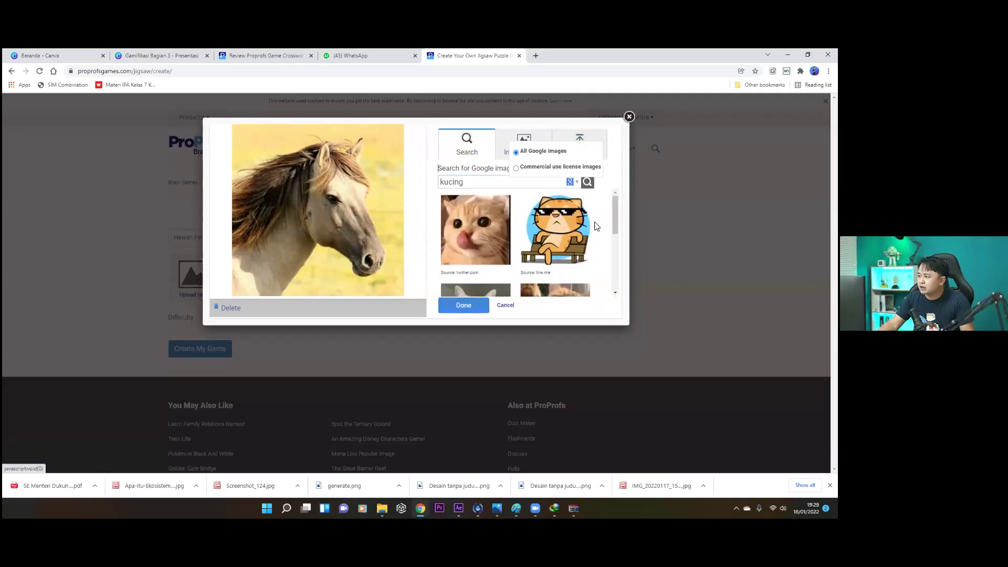
pyautogui.click(479, 243)
pyautogui.scroll(-2, 480, 246)
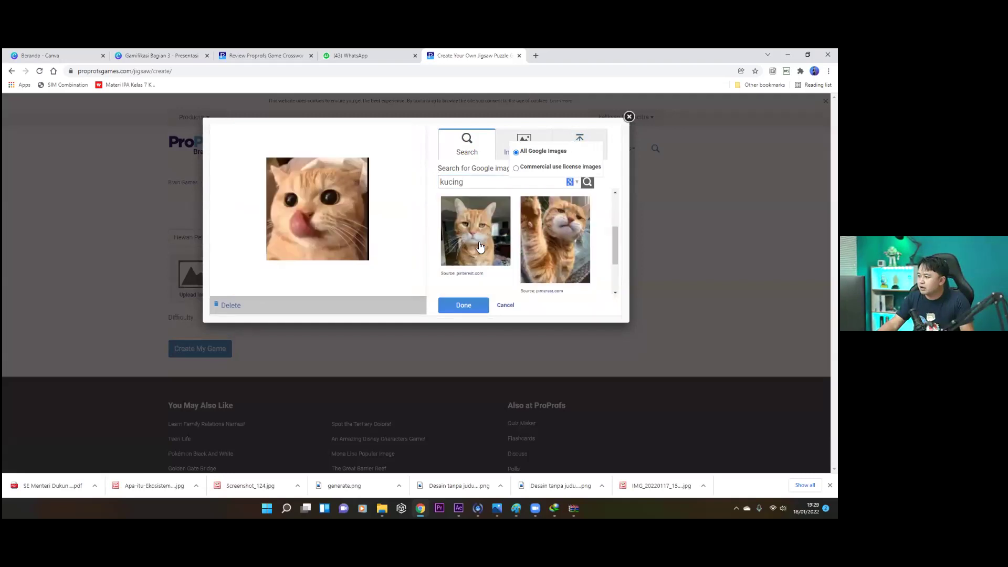
pyautogui.click(486, 241)
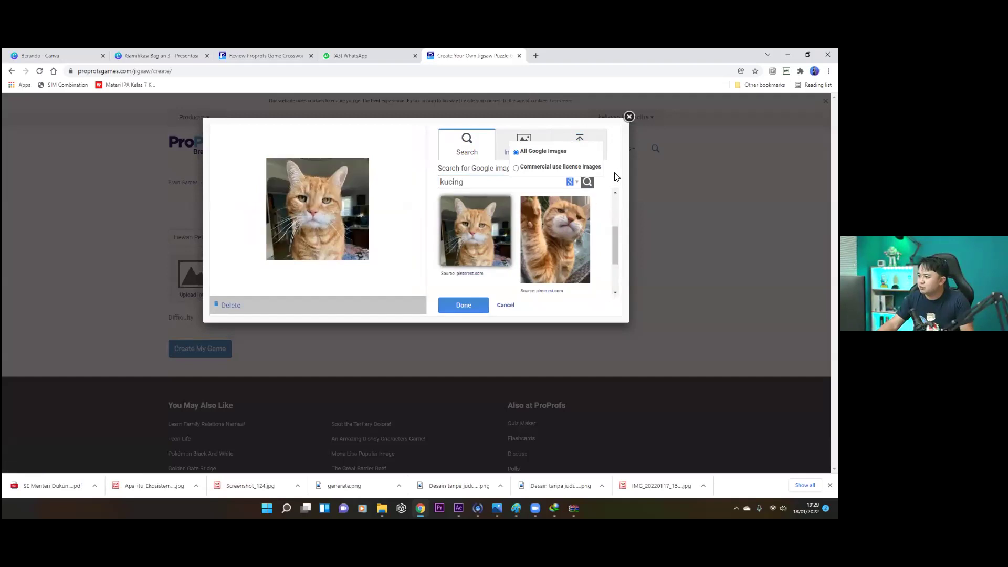
# - Upload the caricature of the bearded man holding a globe from the computer's Pictures folder as the puzzle image
pyautogui.click(530, 139)
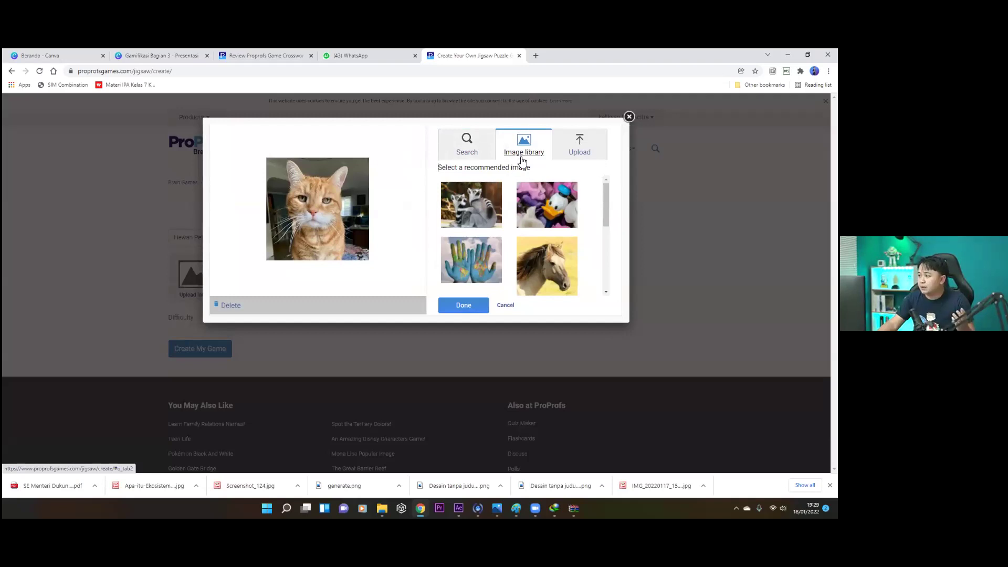
pyautogui.click(475, 150)
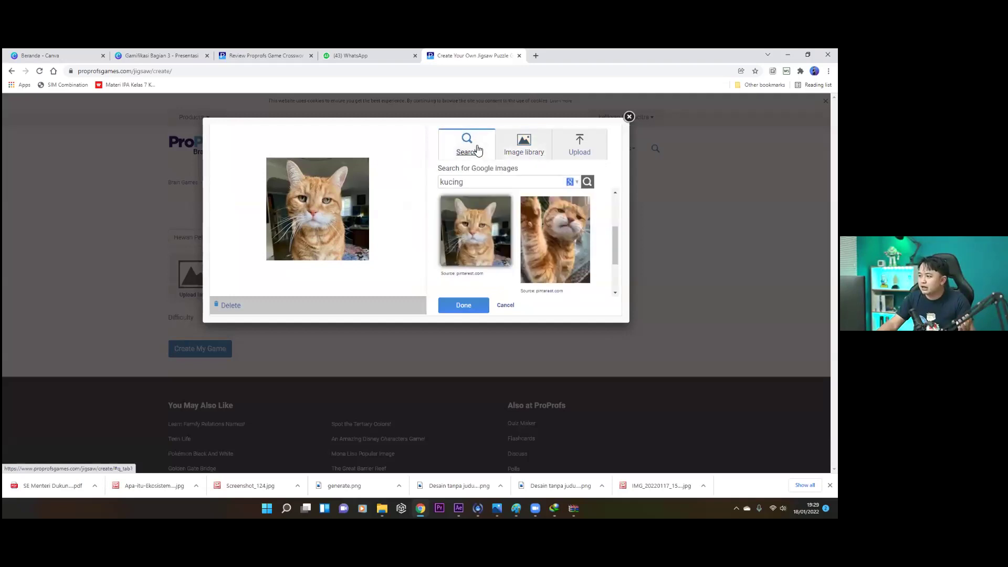
pyautogui.click(580, 144)
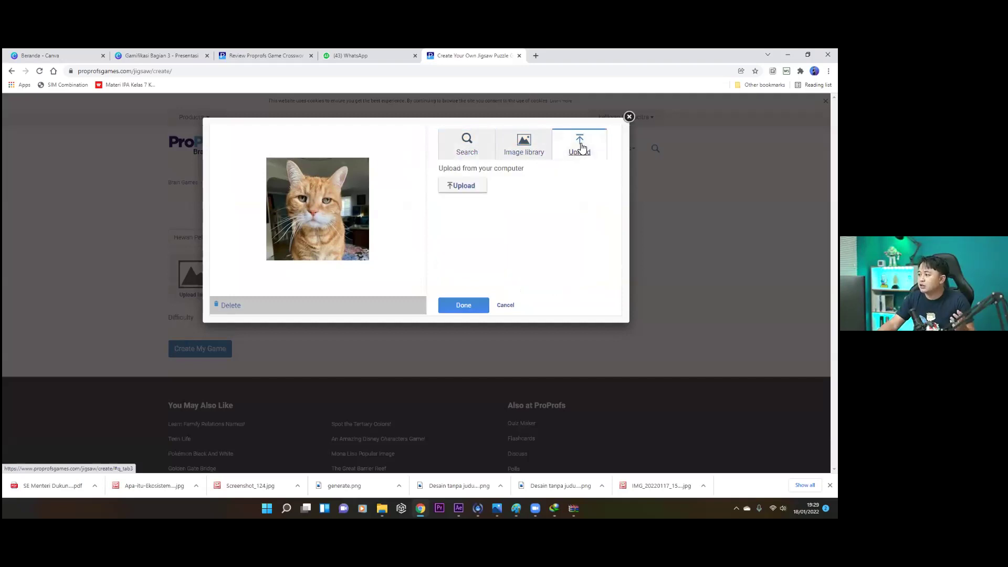
pyautogui.click(462, 185)
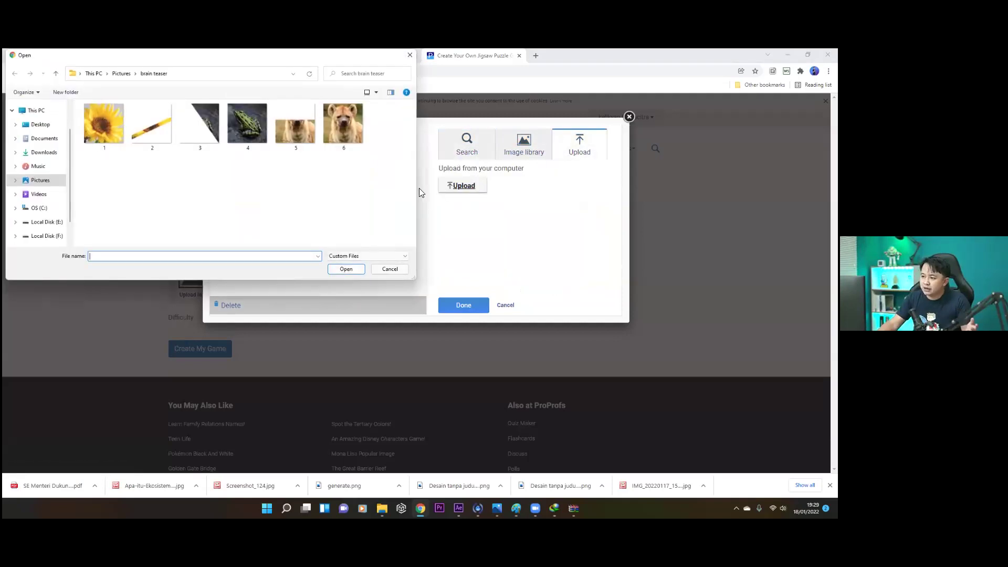
pyautogui.click(38, 180)
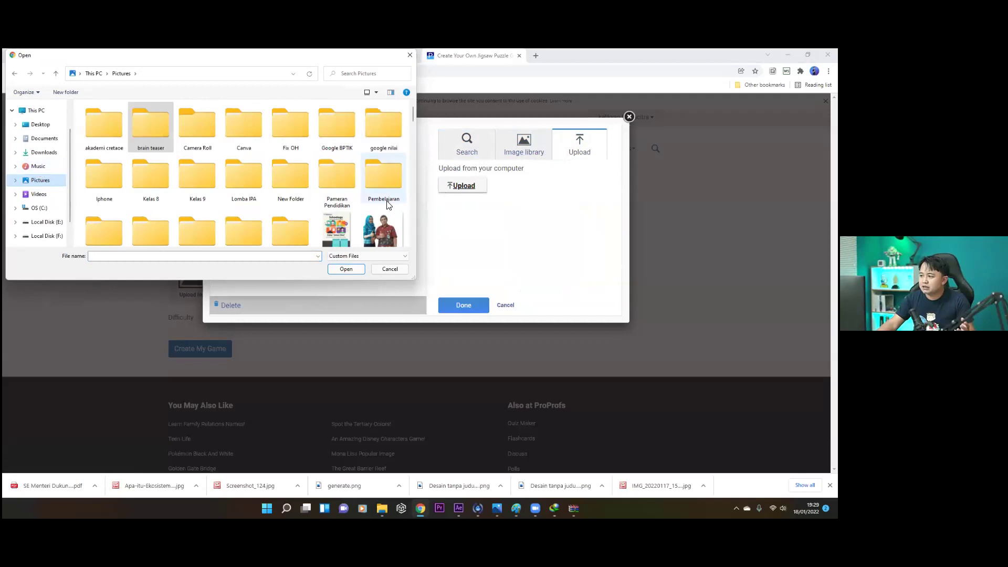
pyautogui.scroll(-3, 393, 205)
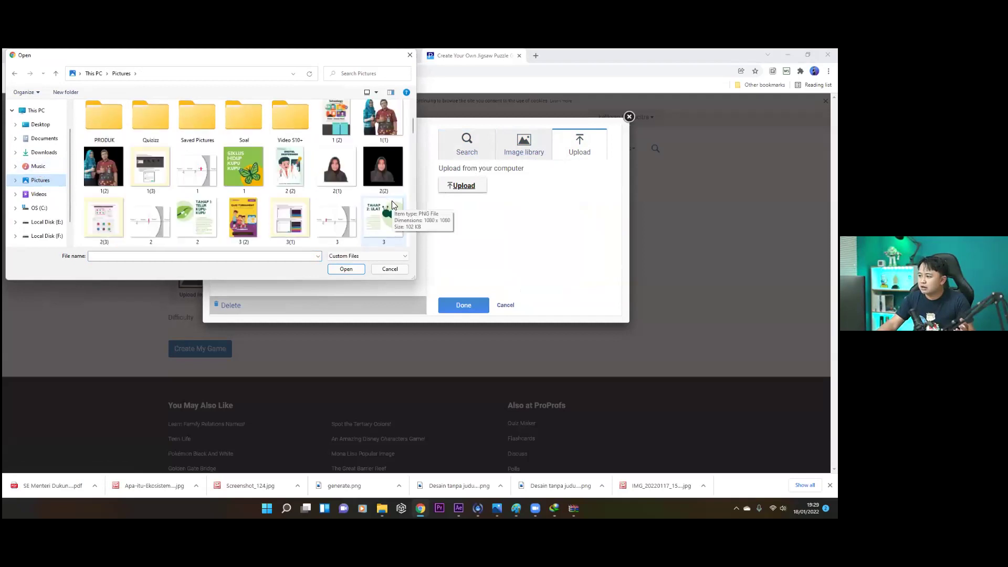
pyautogui.scroll(-6, 392, 200)
pyautogui.scroll(-10, 391, 200)
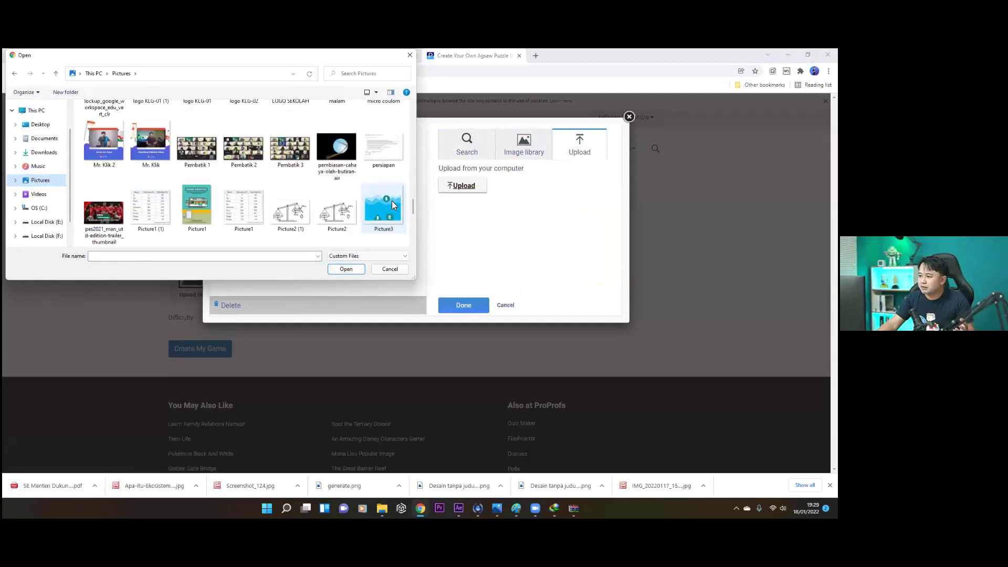
pyautogui.scroll(-8, 392, 200)
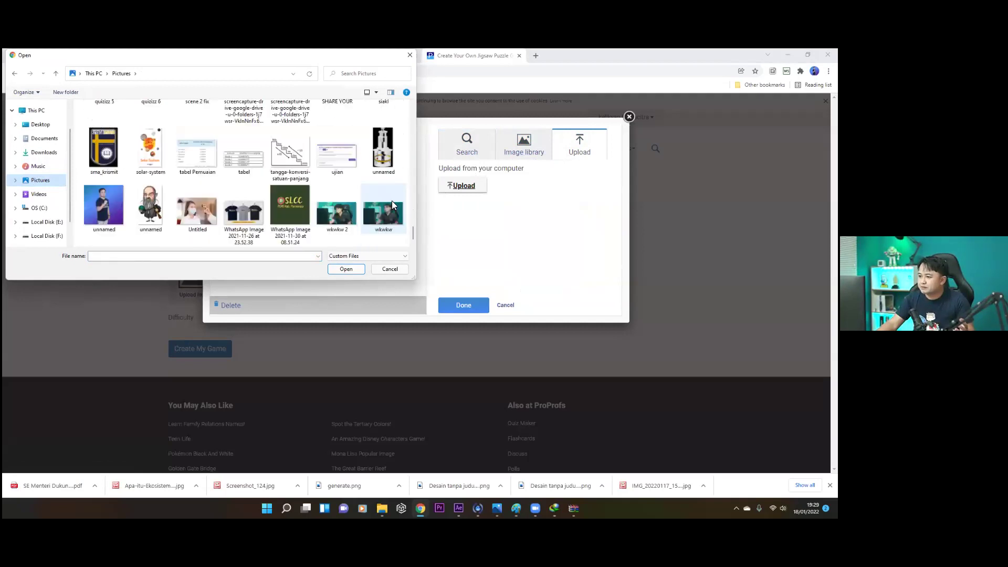
pyautogui.click(153, 208)
pyautogui.doubleClick(152, 207)
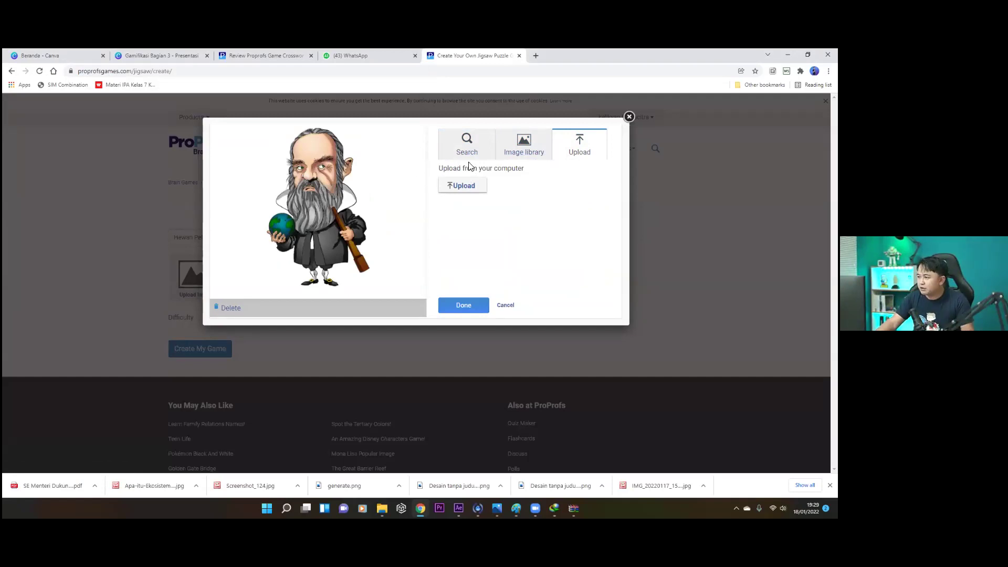
# - Return to the Google image results for "kucing" and use the photo of the orange cat raising its paw as the puzzle image
pyautogui.click(467, 145)
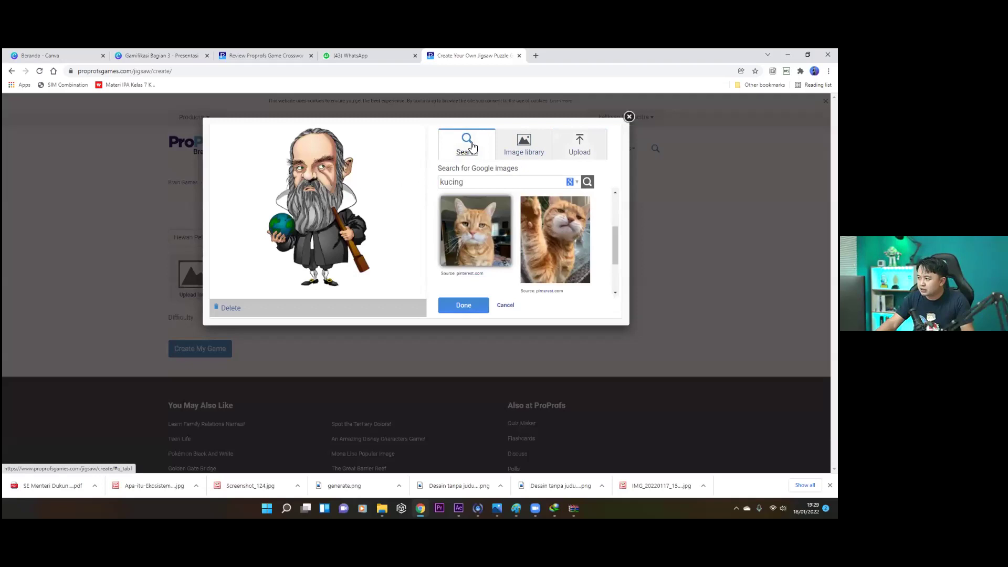
pyautogui.scroll(-1, 477, 231)
pyautogui.scroll(2, 476, 227)
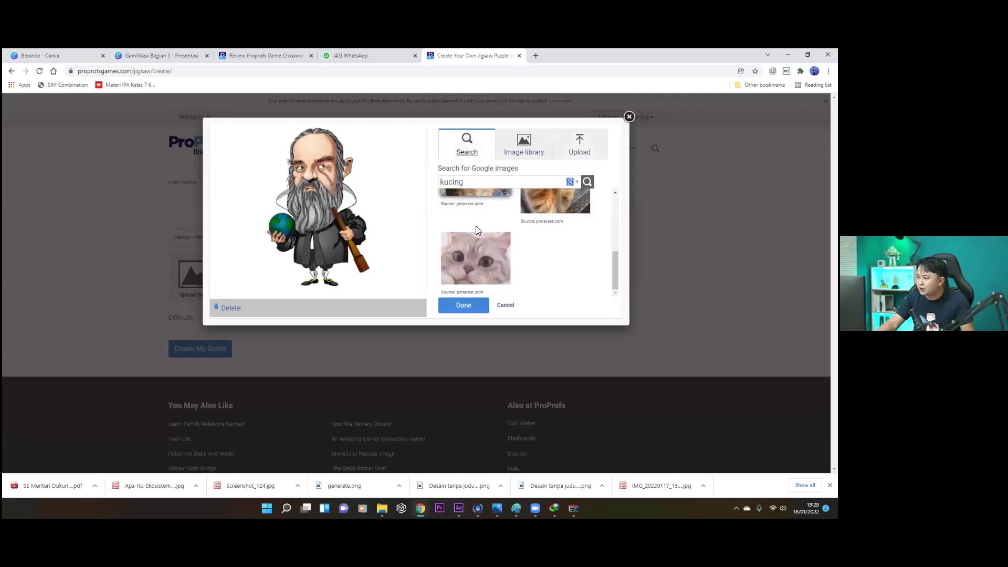
pyautogui.scroll(-4, 562, 240)
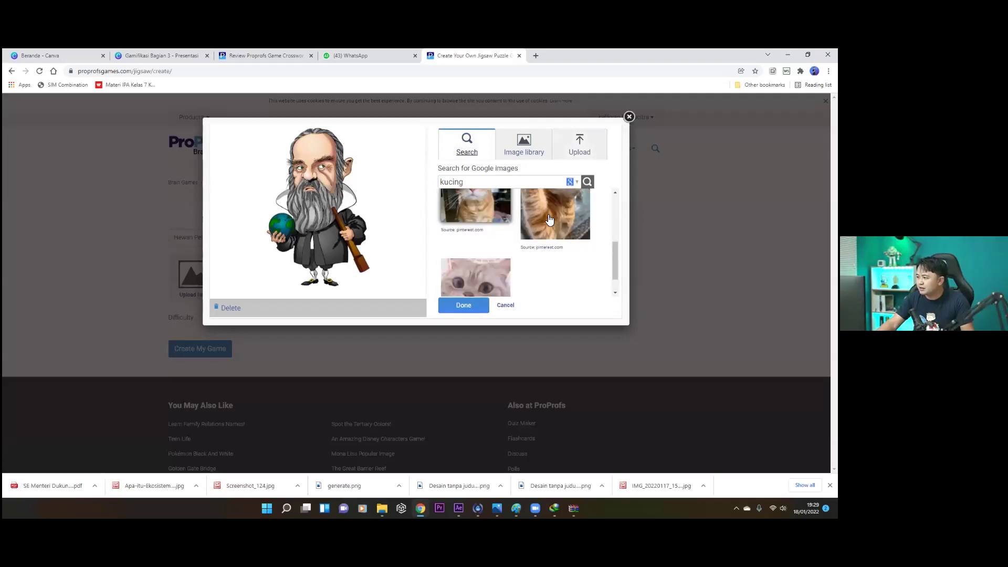
pyautogui.click(548, 238)
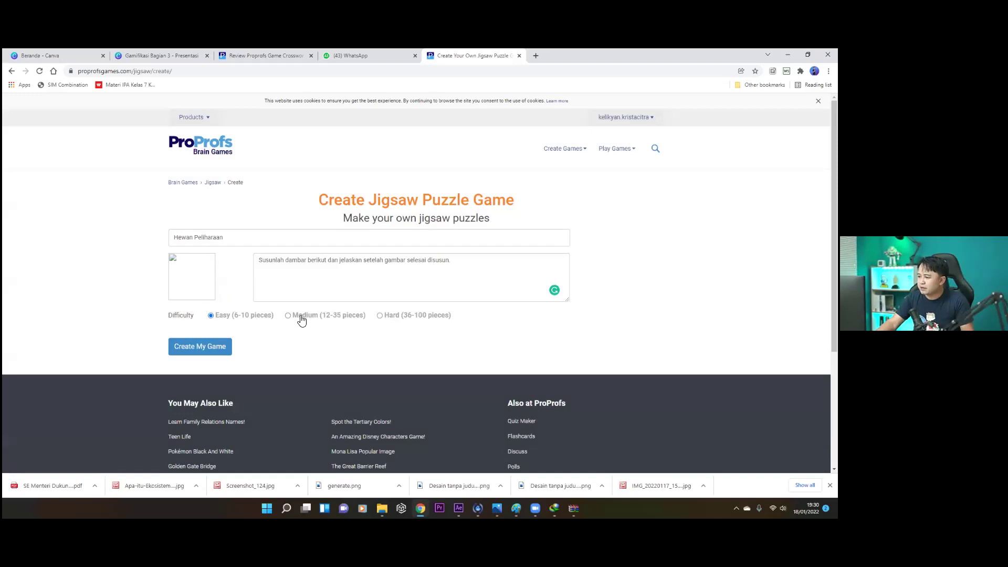
# - Create the jigsaw game with Medium (12-35 pieces) difficulty and open it for playing
pyautogui.click(206, 350)
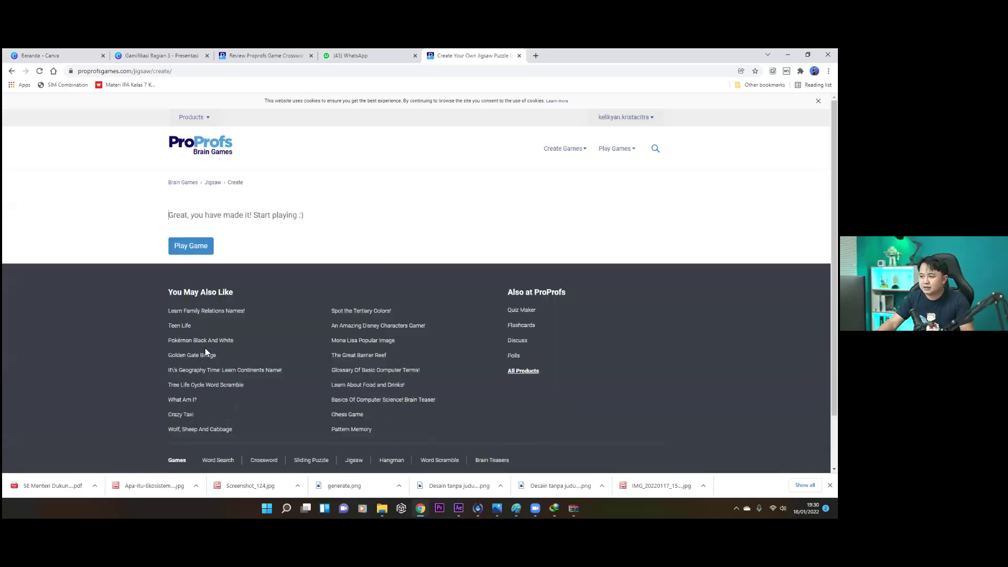
pyautogui.click(184, 247)
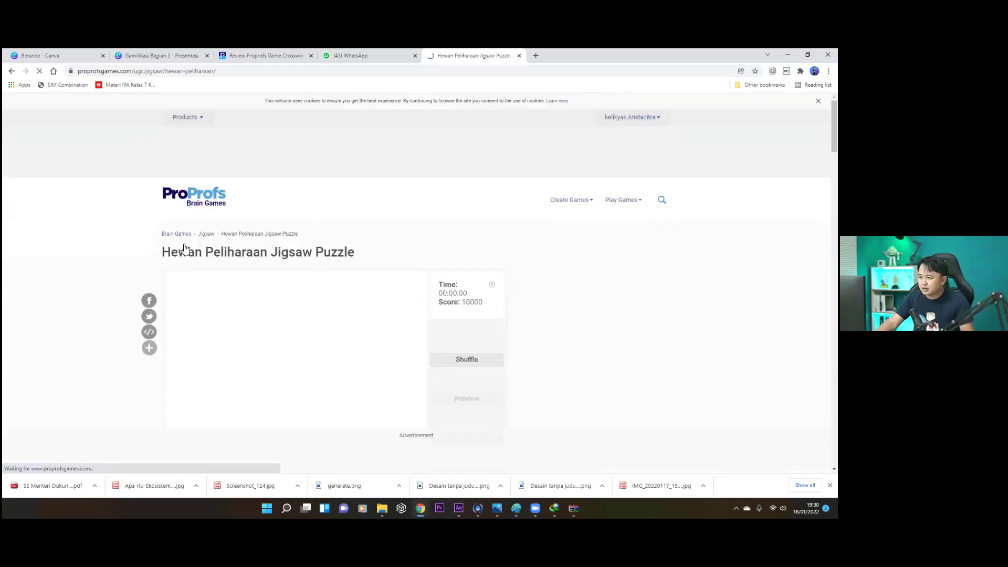
pyautogui.scroll(-3, 184, 247)
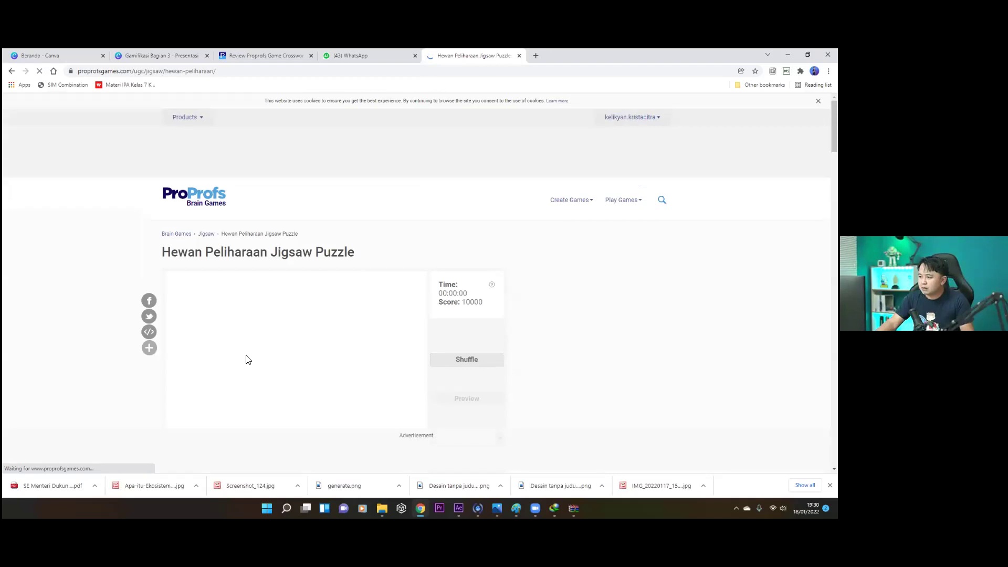
pyautogui.scroll(-3, 252, 359)
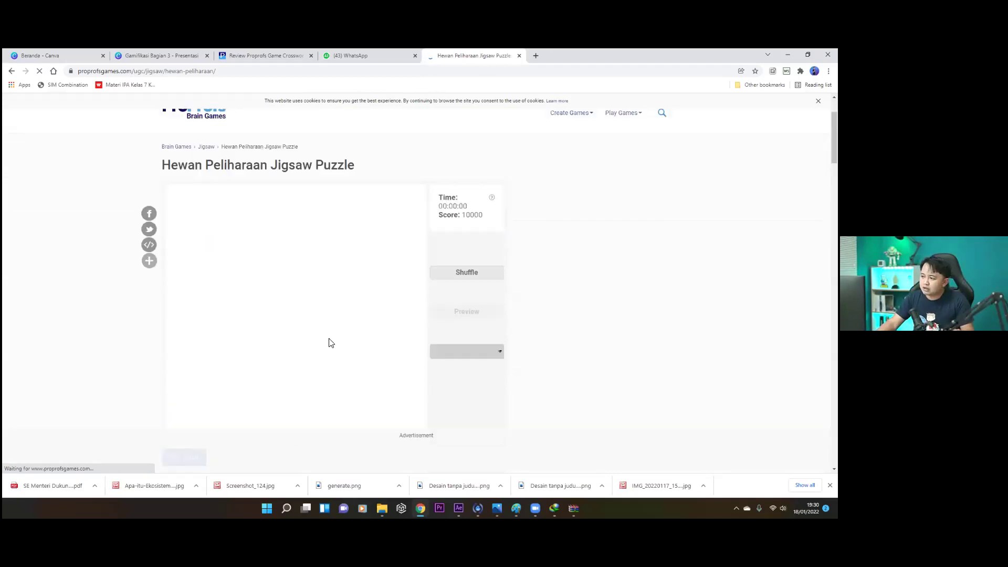
# - Go to the account's list of created games and open the "Hewan Peliharaan" jigsaw puzzle for editing
pyautogui.click(577, 200)
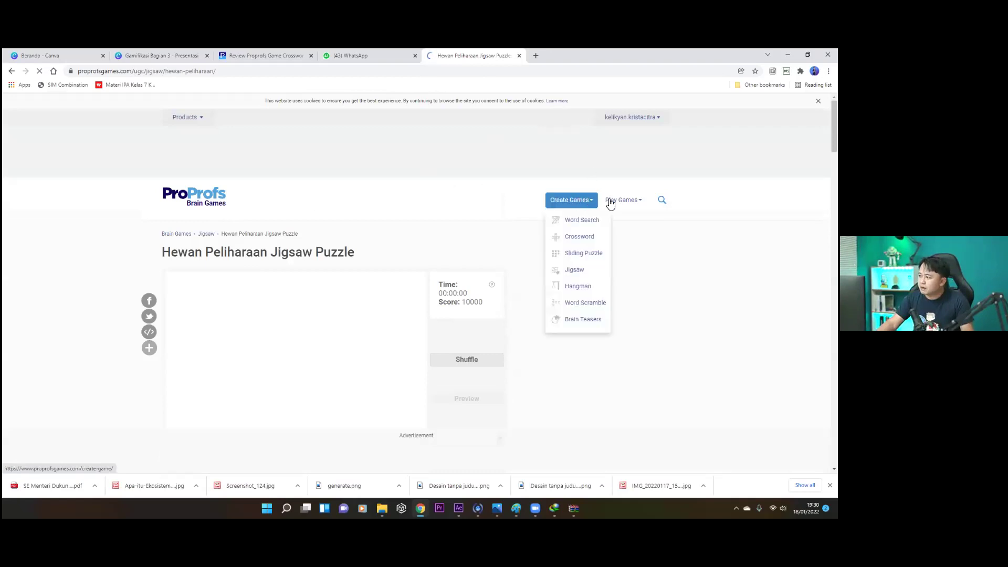
pyautogui.moveTo(634, 120)
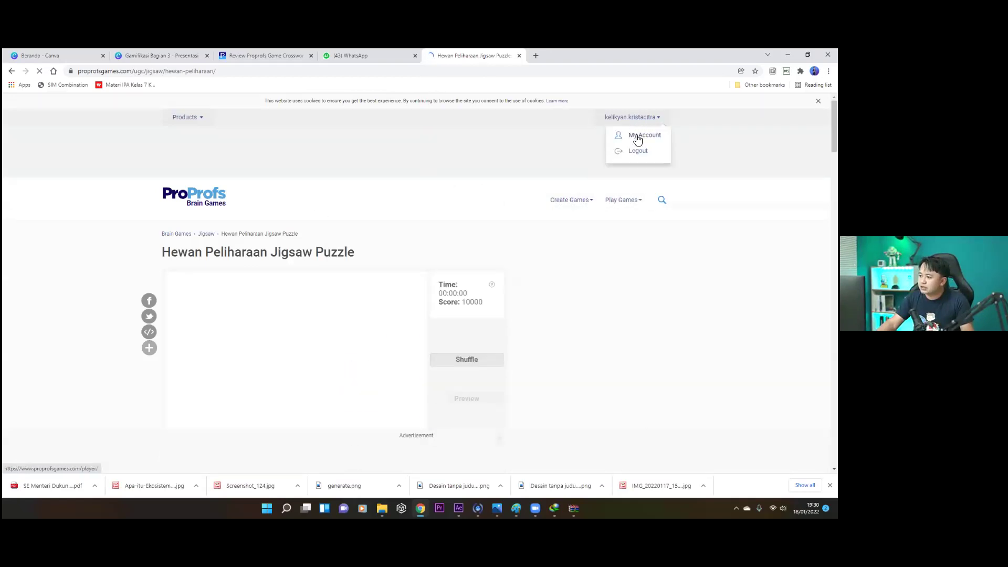
pyautogui.click(638, 138)
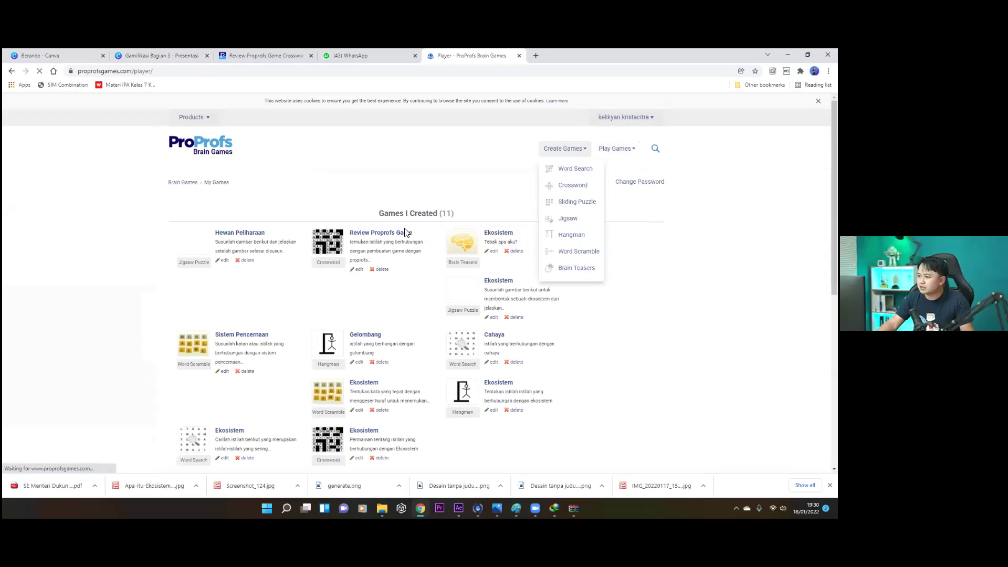
pyautogui.click(221, 261)
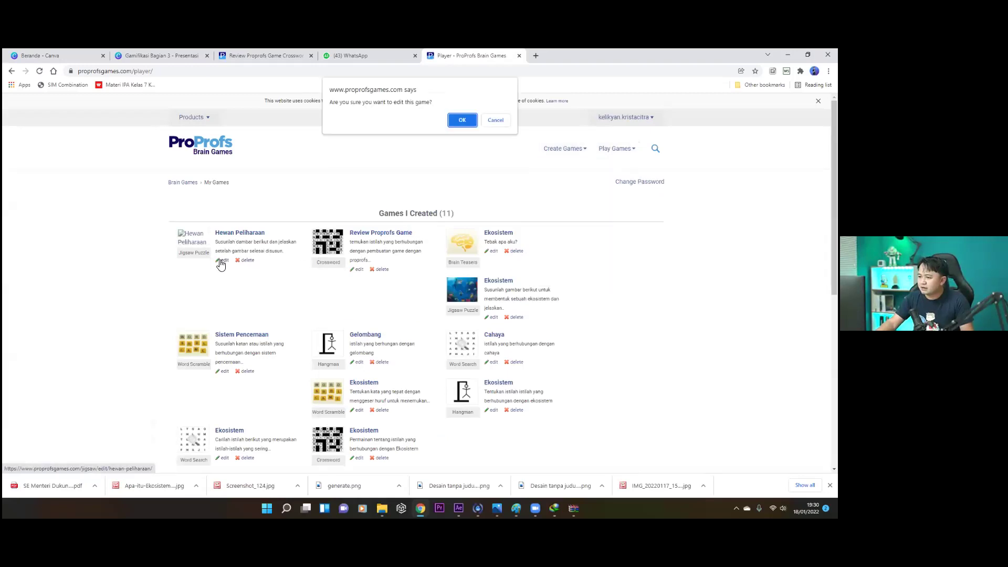
pyautogui.click(464, 122)
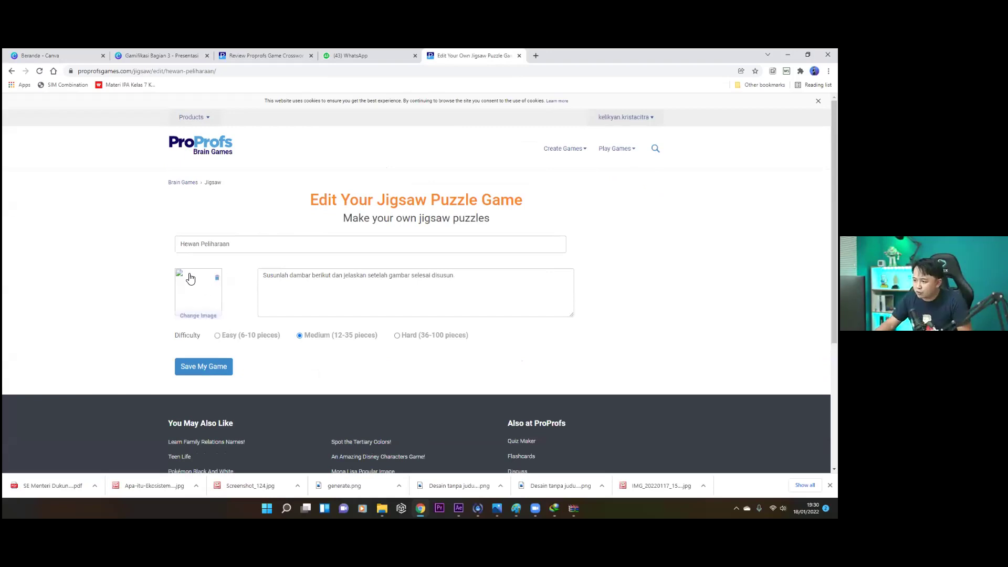
# - Replace the puzzle's image with the horse picture from the recommended image library and save the game
pyautogui.click(217, 278)
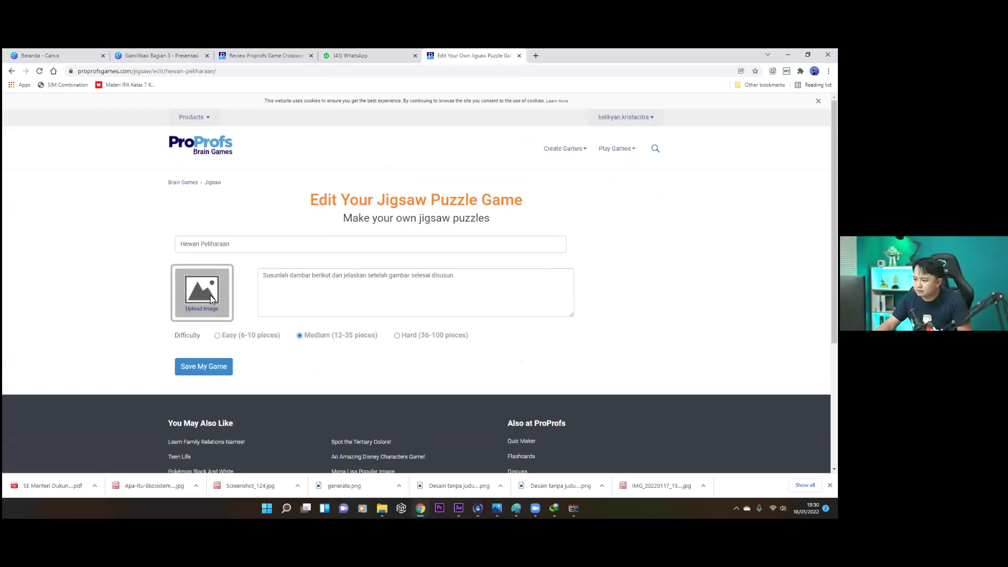
pyautogui.click(211, 295)
pyautogui.click(544, 268)
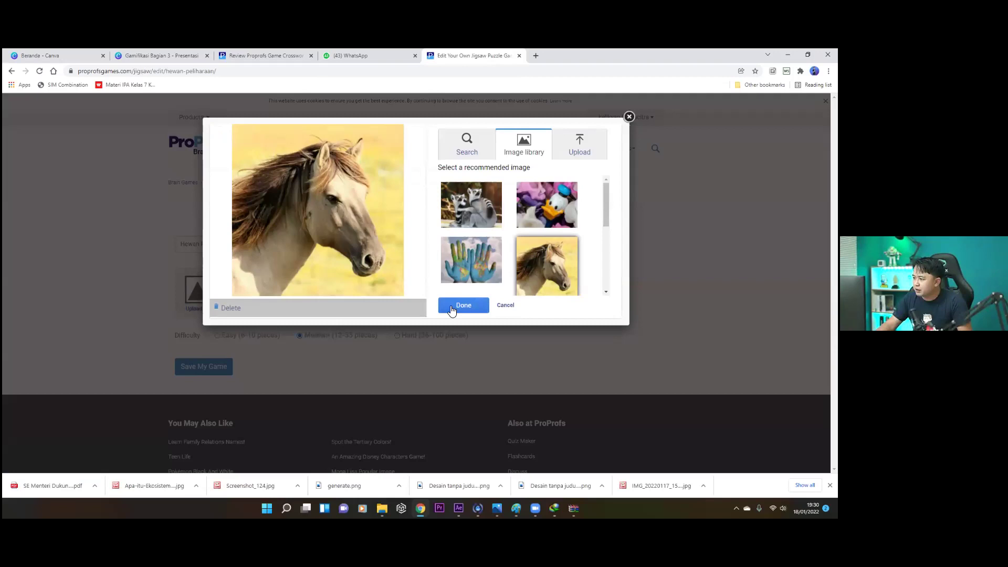
pyautogui.click(452, 308)
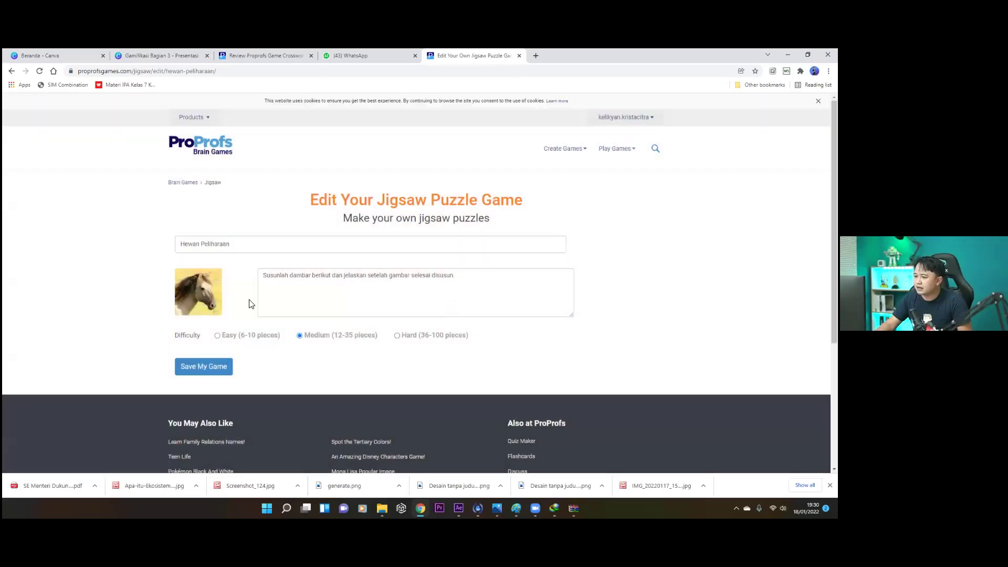
pyautogui.click(209, 369)
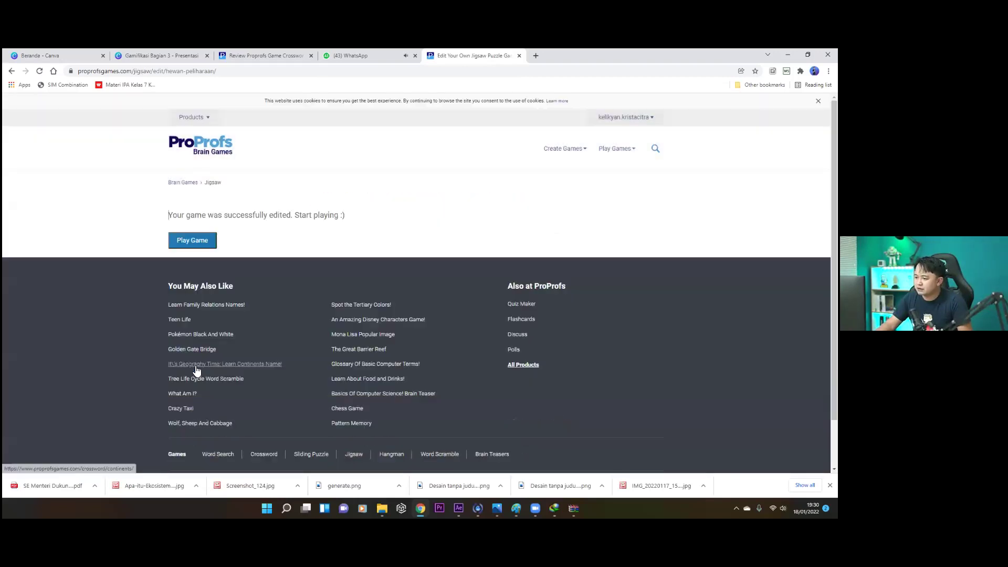
# - Open the edited "Hewan Peliharaan" puzzle for playing and reload its page
pyautogui.click(193, 246)
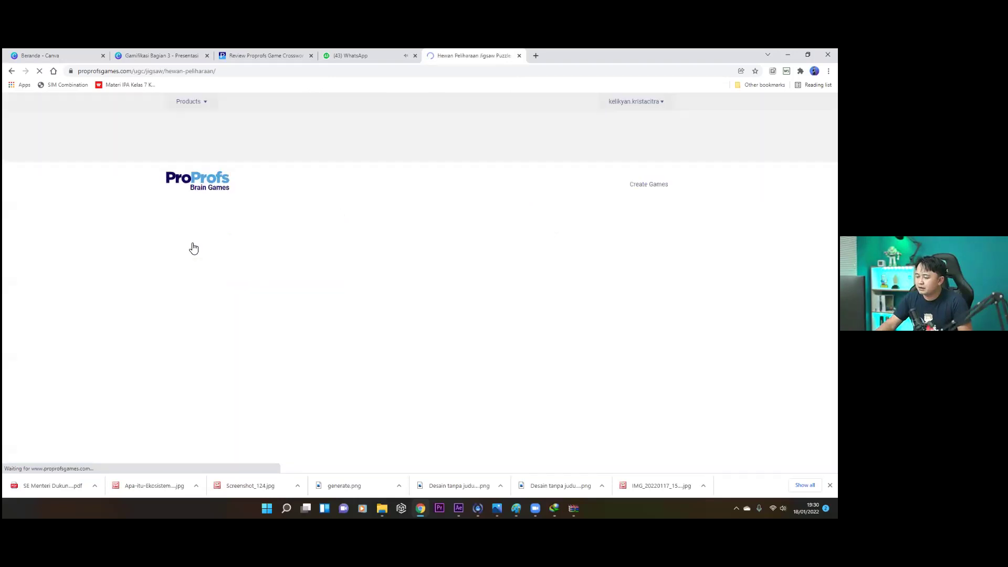
pyautogui.scroll(-3, 203, 250)
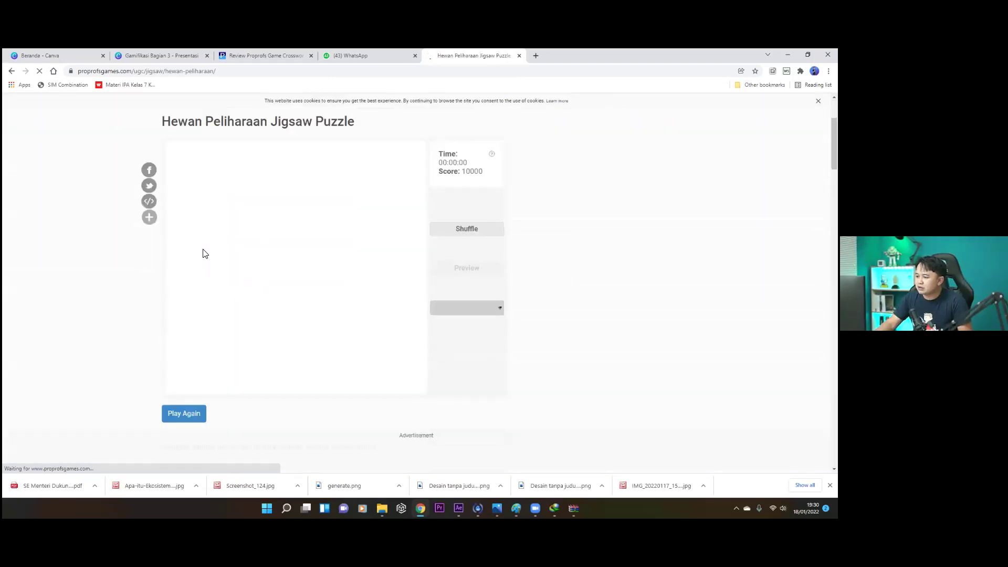
pyautogui.scroll(1, 204, 254)
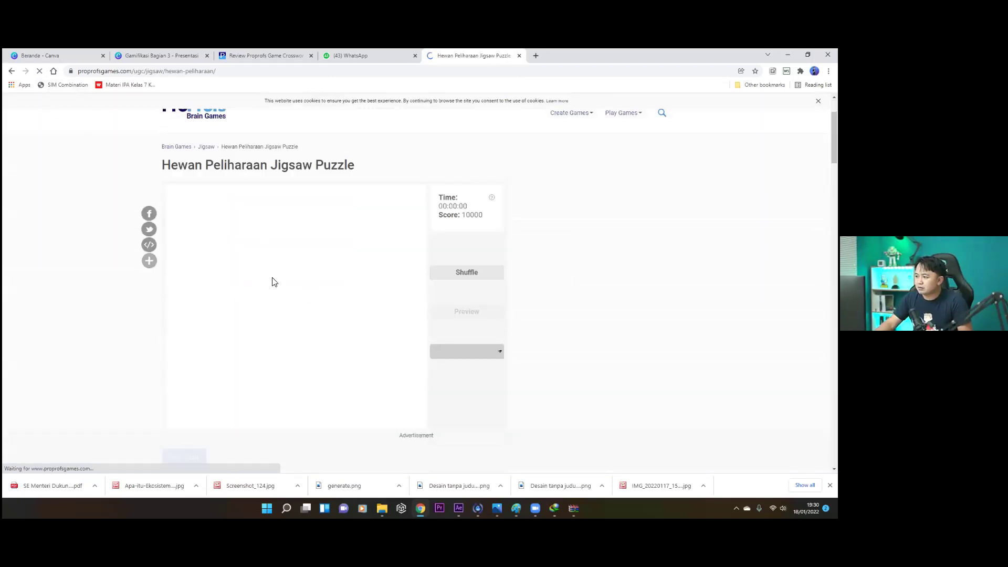
pyautogui.click(40, 71)
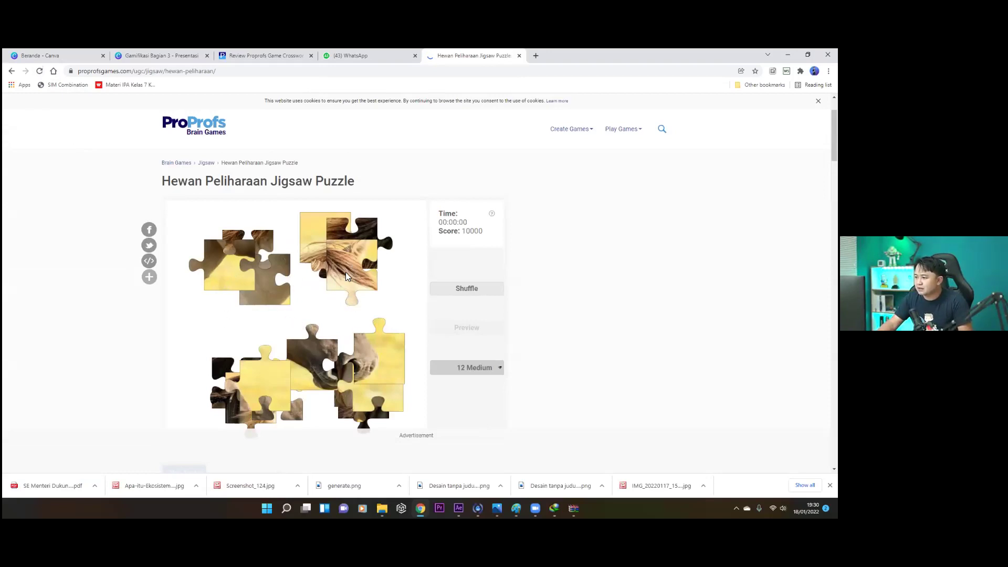
# - Begin solving the jigsaw by spreading out the overlapping pieces and placing the horse's nose piece in the bottom right corner area
pyautogui.scroll(-1, 346, 277)
pyautogui.moveTo(359, 274); pyautogui.dragTo(316, 280)
pyautogui.moveTo(358, 236); pyautogui.dragTo(238, 282)
pyautogui.moveTo(365, 334); pyautogui.dragTo(382, 282)
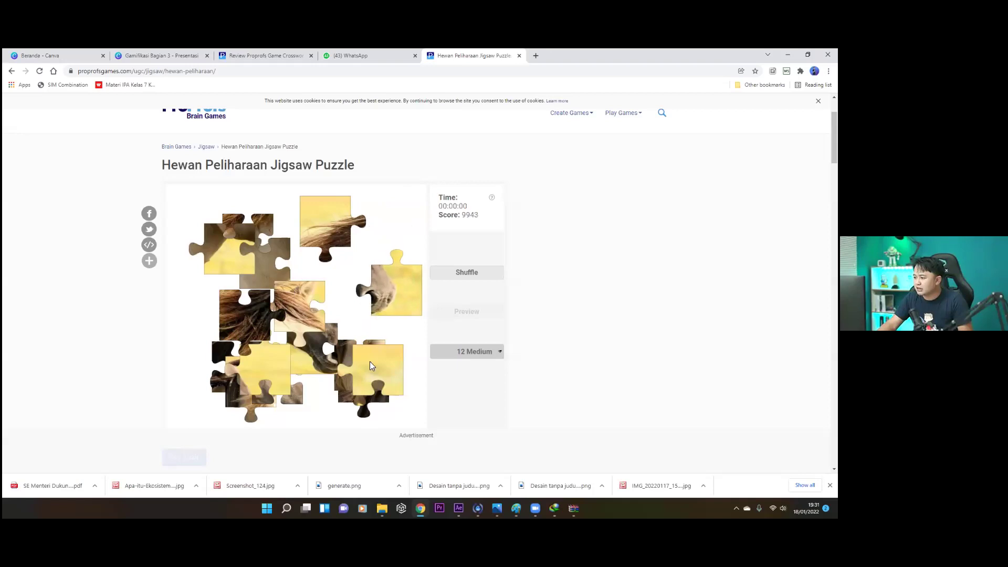
pyautogui.moveTo(391, 396); pyautogui.dragTo(347, 231)
pyautogui.moveTo(363, 298); pyautogui.dragTo(241, 277)
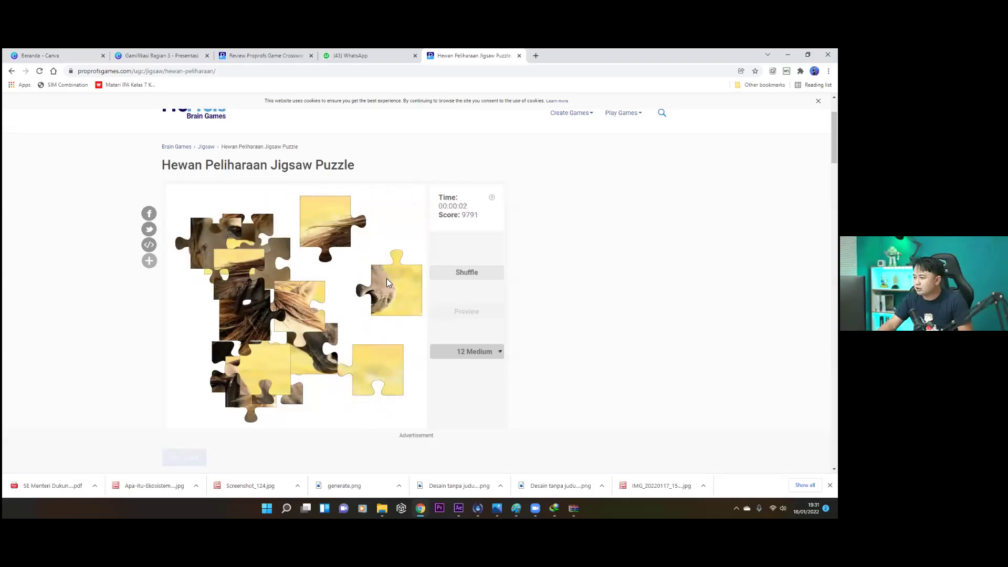
pyautogui.moveTo(396, 293); pyautogui.dragTo(378, 399)
pyautogui.moveTo(385, 344); pyautogui.dragTo(401, 210)
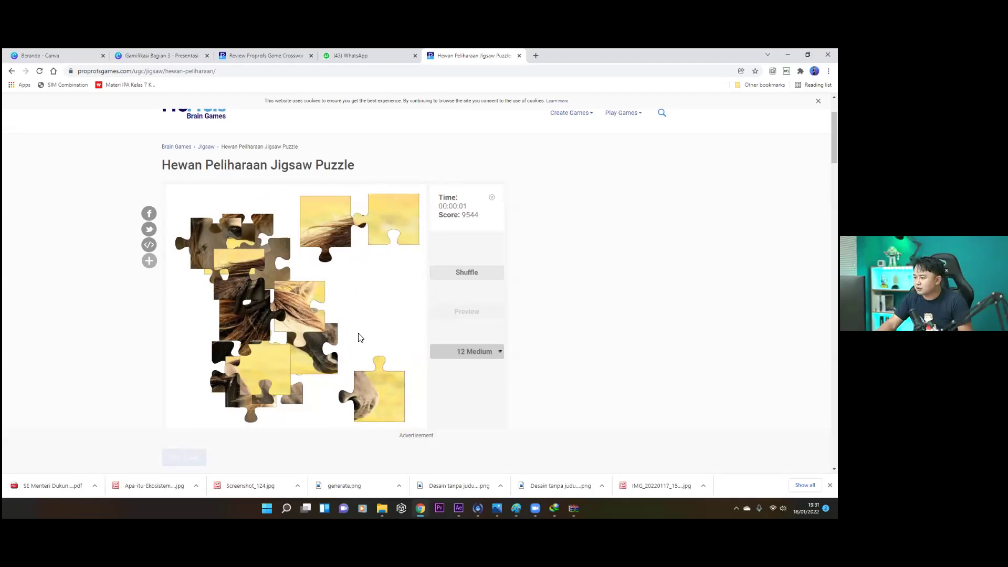
# - Join the horse's nostril piece to the nose piece and fit the face piece above it, moving the mane pieces aside
pyautogui.moveTo(308, 309); pyautogui.dragTo(395, 282)
pyautogui.moveTo(303, 331)
pyautogui.mouseDown()
pyautogui.moveTo(325, 378)
pyautogui.moveTo(333, 307)
pyautogui.moveTo(286, 328)
pyautogui.mouseUp()
pyautogui.moveTo(254, 384); pyautogui.dragTo(206, 301)
pyautogui.moveTo(210, 245); pyautogui.dragTo(236, 295)
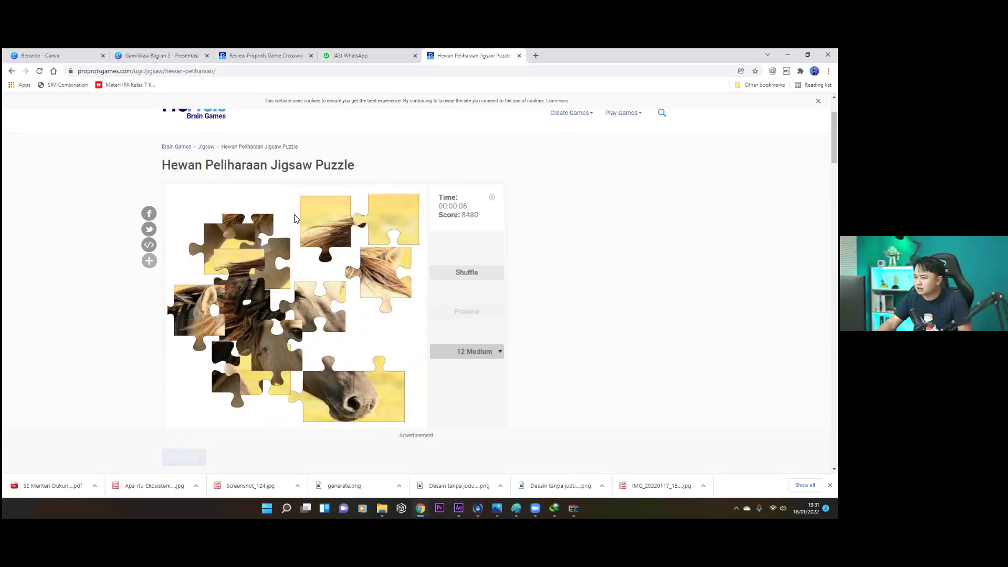
pyautogui.moveTo(245, 294); pyautogui.dragTo(376, 206)
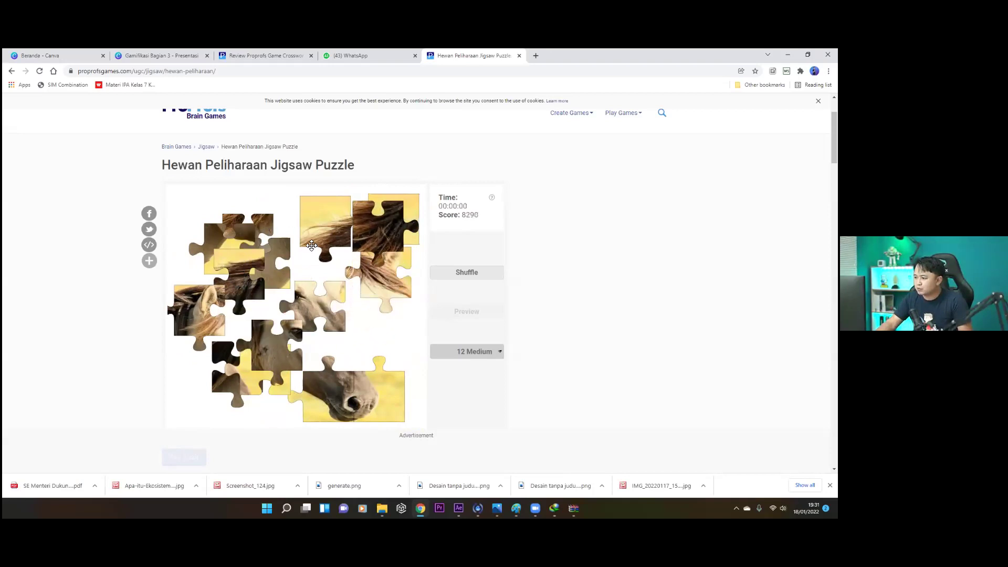
pyautogui.moveTo(322, 315); pyautogui.dragTo(328, 354)
pyautogui.click(311, 320)
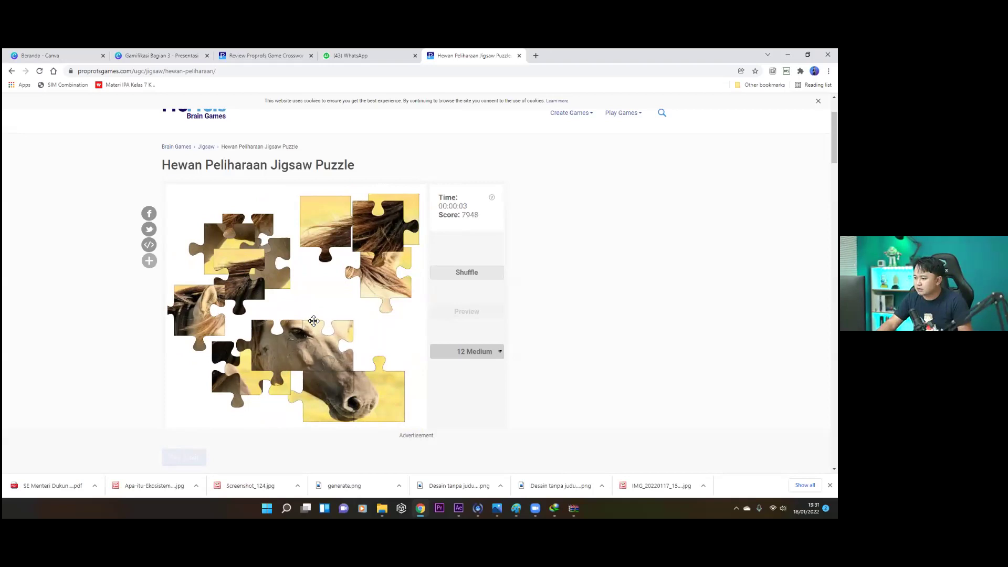
# - Separate the remaining background, mane, ear and neck pieces, and fit the forelock piece above the horse's eye
pyautogui.moveTo(269, 363); pyautogui.dragTo(287, 213)
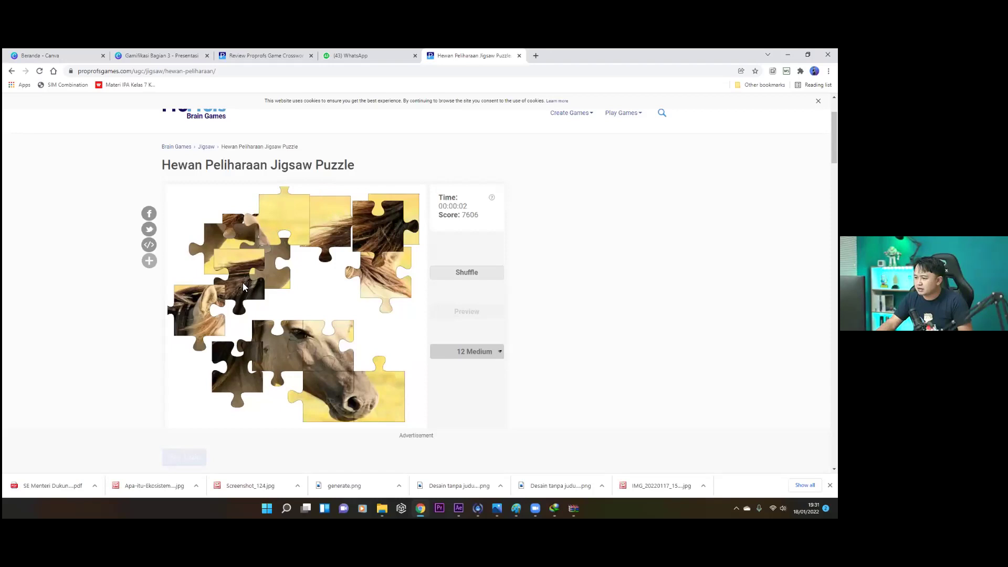
pyautogui.moveTo(240, 262)
pyautogui.mouseDown()
pyautogui.moveTo(244, 272)
pyautogui.moveTo(336, 298)
pyautogui.moveTo(332, 267)
pyautogui.moveTo(248, 350)
pyautogui.moveTo(233, 265)
pyautogui.mouseUp()
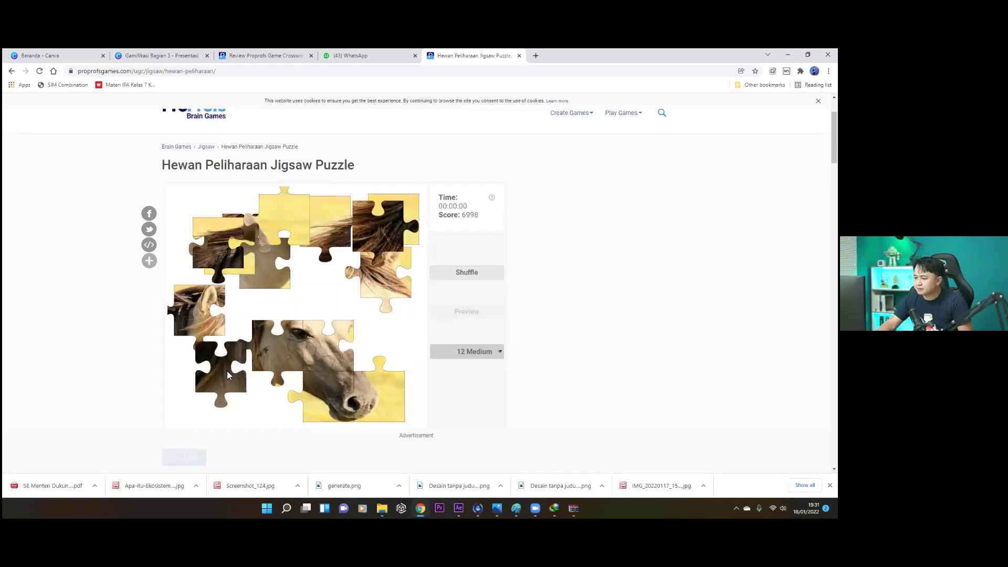
pyautogui.moveTo(226, 370); pyautogui.dragTo(213, 402)
pyautogui.moveTo(209, 304)
pyautogui.mouseDown()
pyautogui.moveTo(214, 342)
pyautogui.moveTo(228, 309)
pyautogui.moveTo(219, 309)
pyautogui.mouseUp()
pyautogui.moveTo(260, 261); pyautogui.dragTo(255, 303)
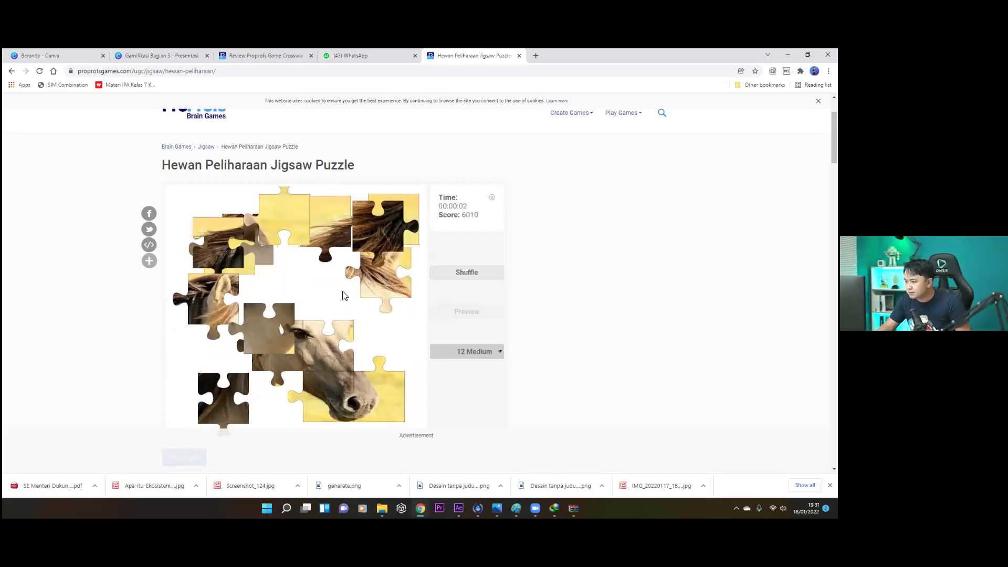
pyautogui.moveTo(373, 288); pyautogui.dragTo(353, 295)
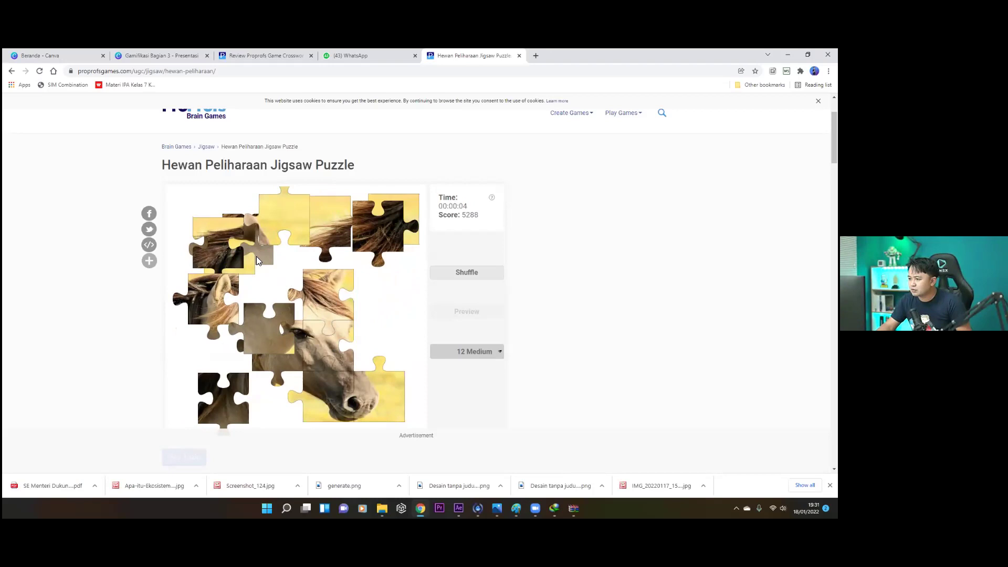
# - Fit the plain yellow piece beside the horse's face and rearrange the mane and neck pieces around the head
pyautogui.moveTo(219, 247); pyautogui.dragTo(212, 333)
pyautogui.moveTo(218, 250); pyautogui.dragTo(255, 342)
pyautogui.moveTo(277, 219); pyautogui.dragTo(367, 341)
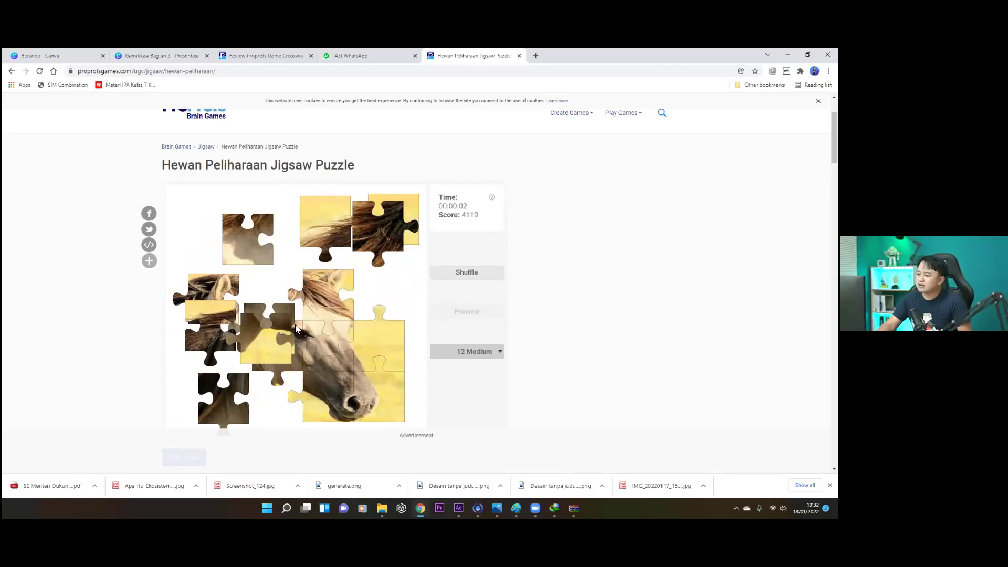
pyautogui.moveTo(258, 308); pyautogui.dragTo(247, 194)
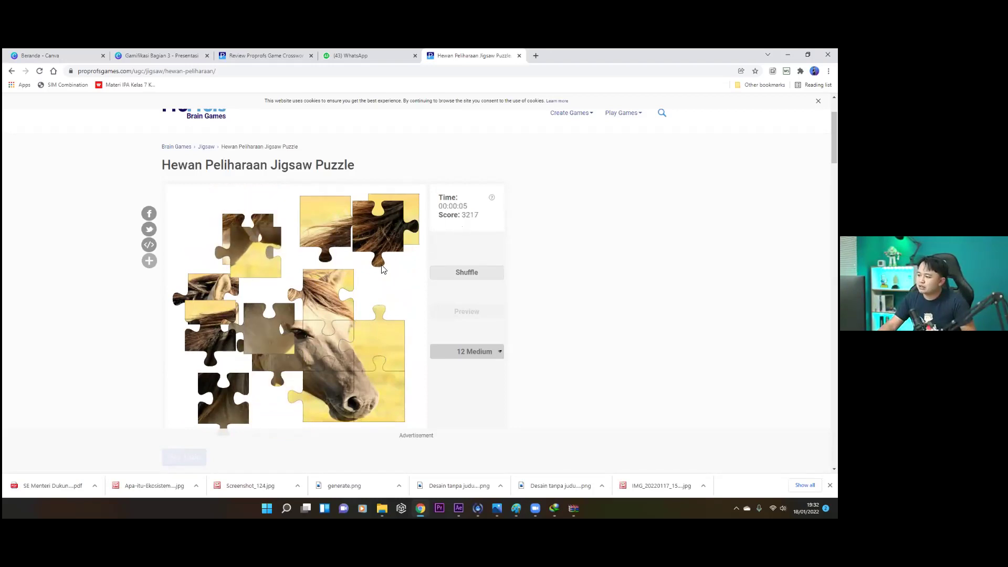
pyautogui.moveTo(278, 336)
pyautogui.mouseDown()
pyautogui.moveTo(273, 342)
pyautogui.moveTo(298, 362)
pyautogui.moveTo(317, 351)
pyautogui.moveTo(282, 322)
pyautogui.mouseUp()
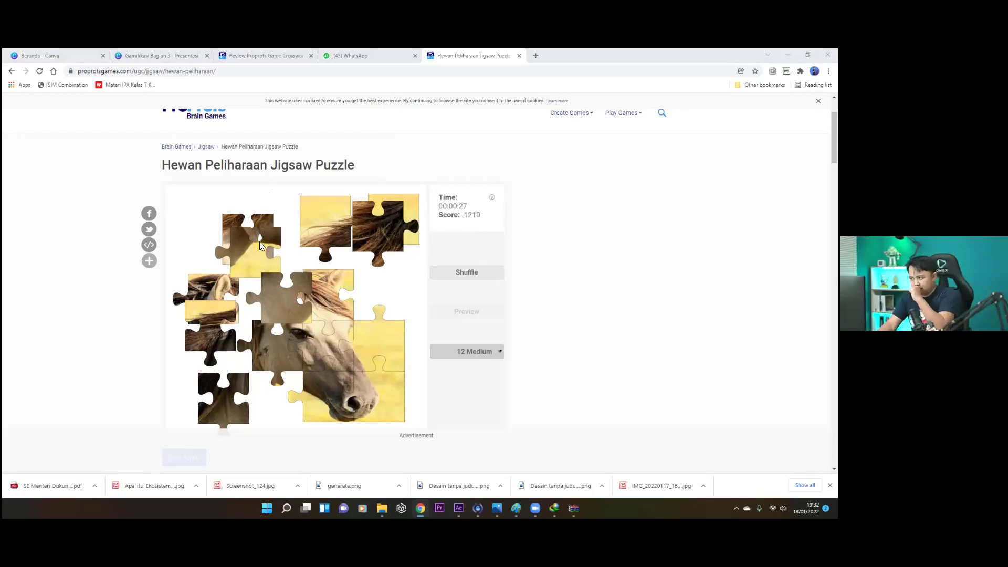
# - Leave the jigsaw unfinished and open the creation form for a new Sliding Puzzle game
pyautogui.click(613, 114)
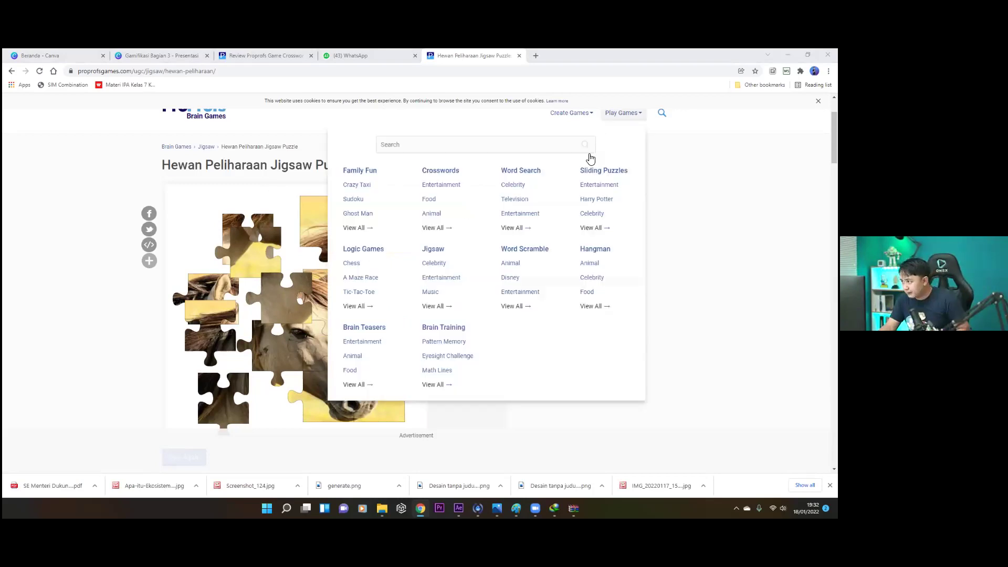
pyautogui.click(514, 424)
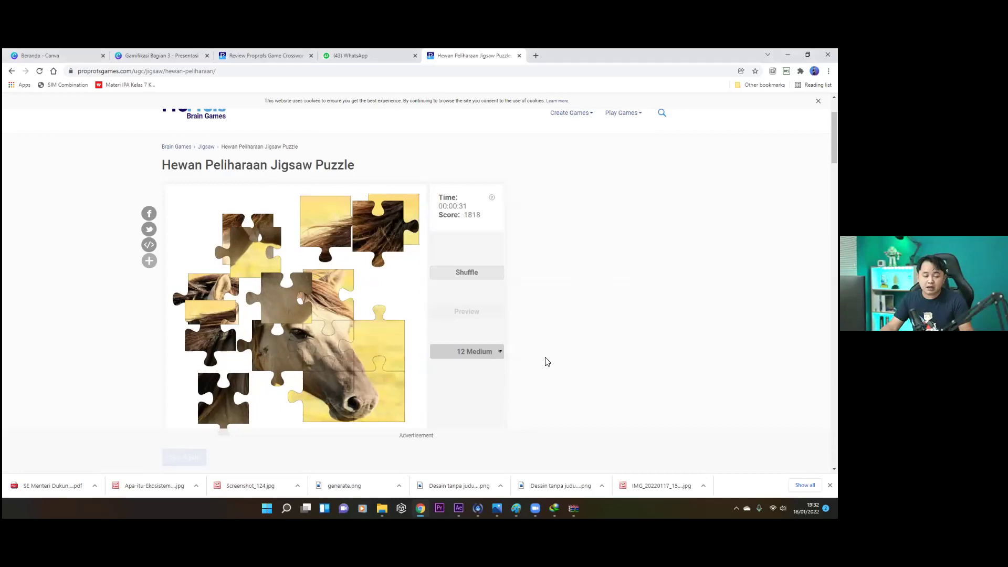
pyautogui.click(571, 117)
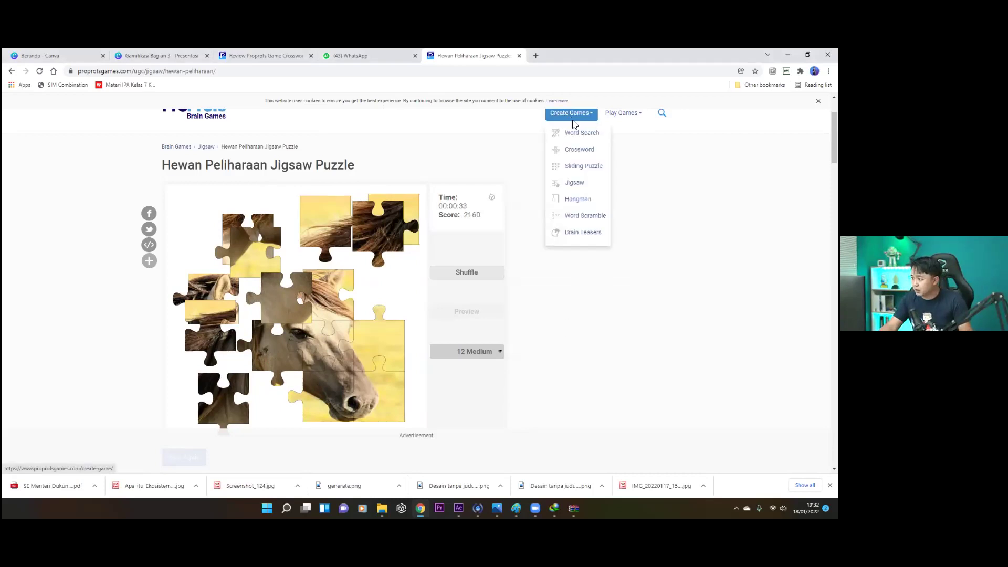
pyautogui.click(579, 167)
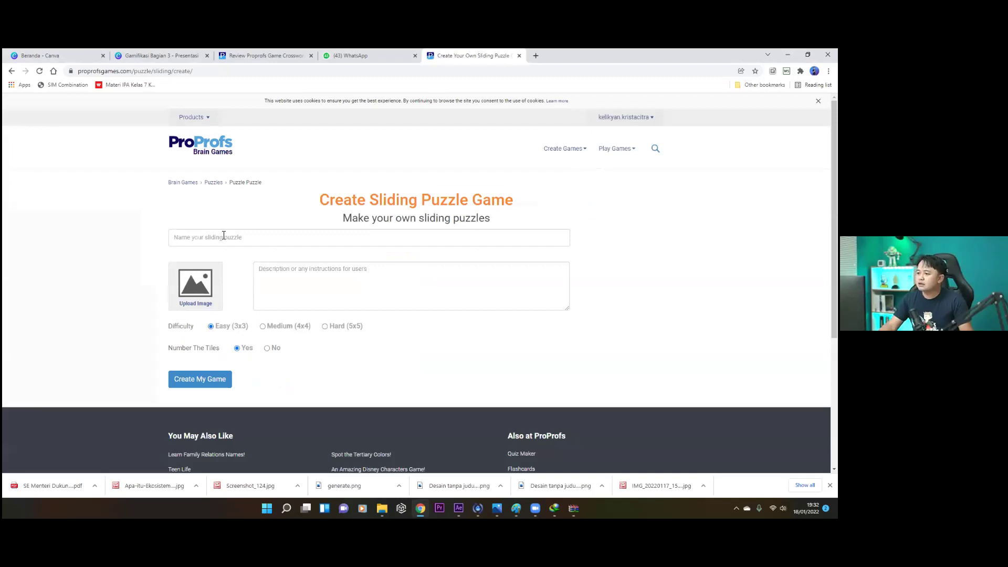
# - Name the sliding puzzle "Tumbuhan" and enter the description "Geser hingga membentuk gambar yang benar"
pyautogui.click(223, 236)
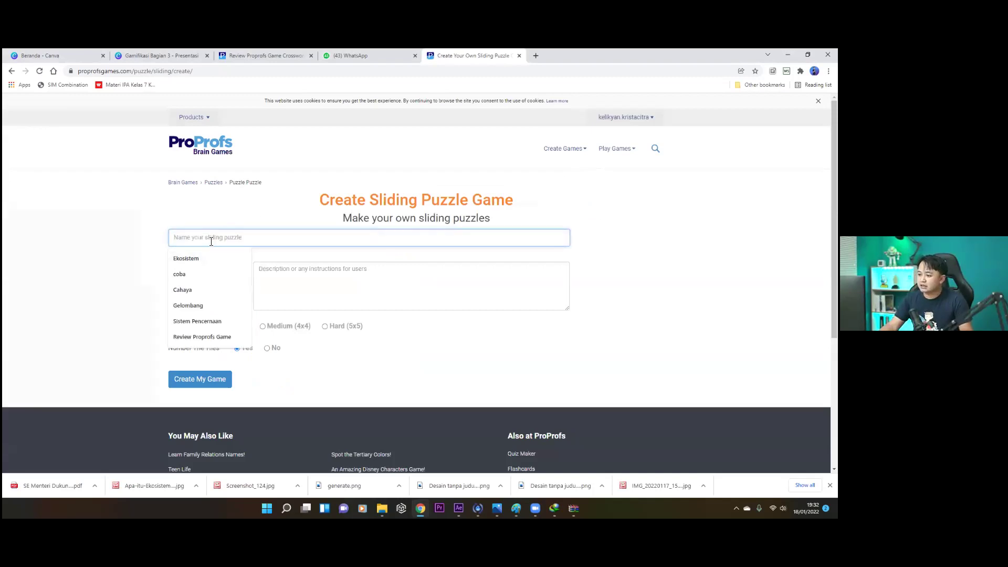
pyautogui.write('Tumbuhan')
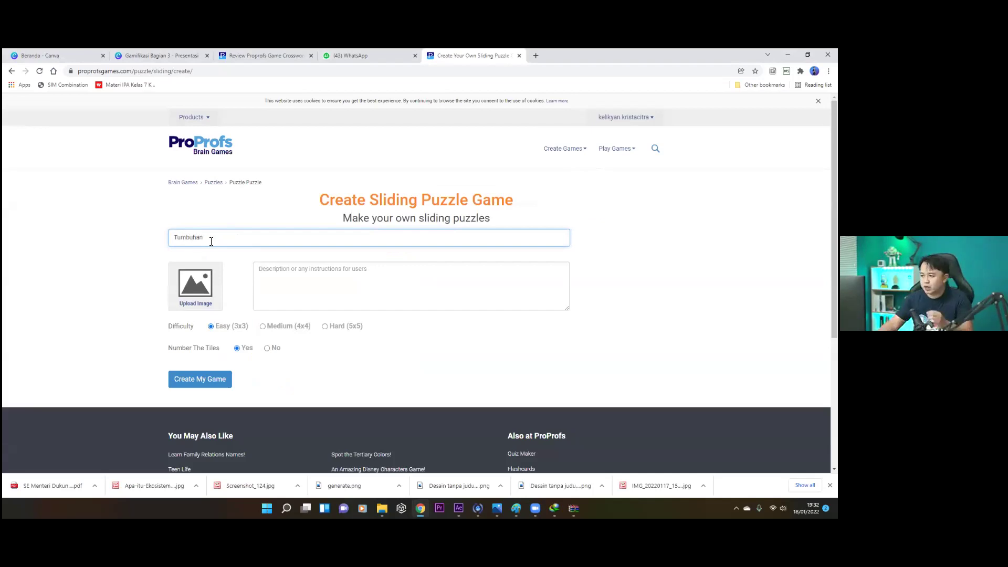
pyautogui.click(345, 289)
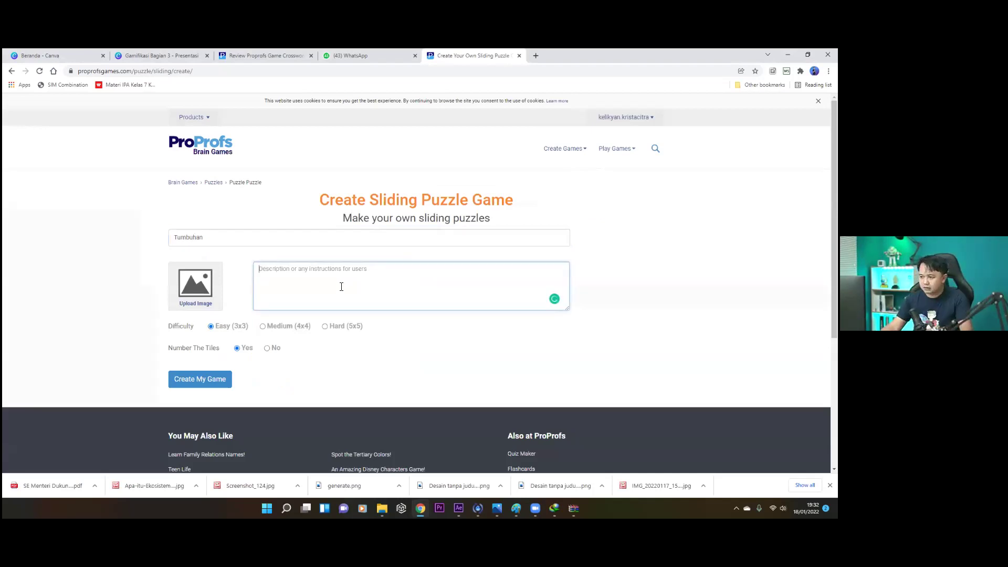
pyautogui.write('Susu')
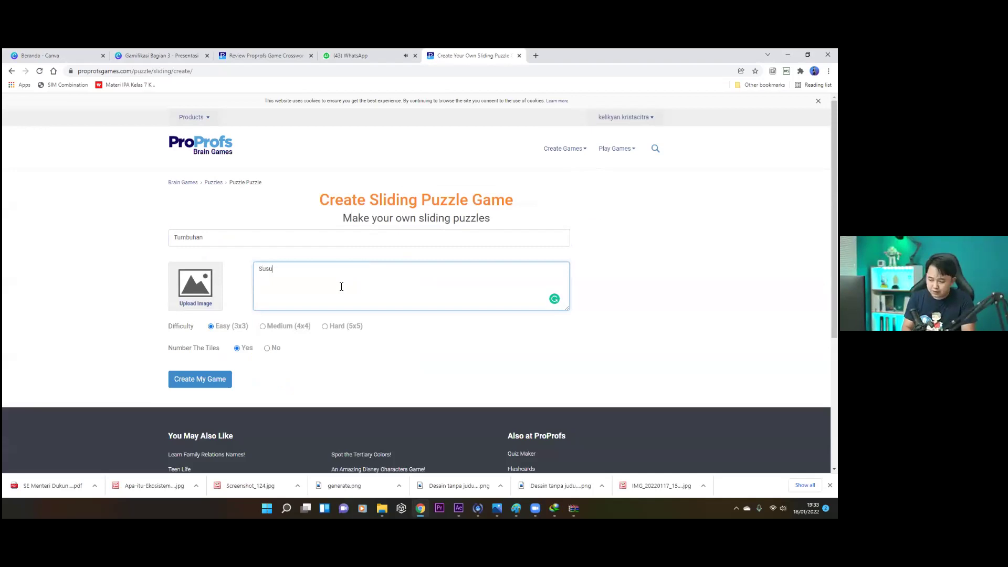
pyautogui.press('BackSpace')
pyautogui.press('BackSpace')
pyautogui.write('Geser hingga')
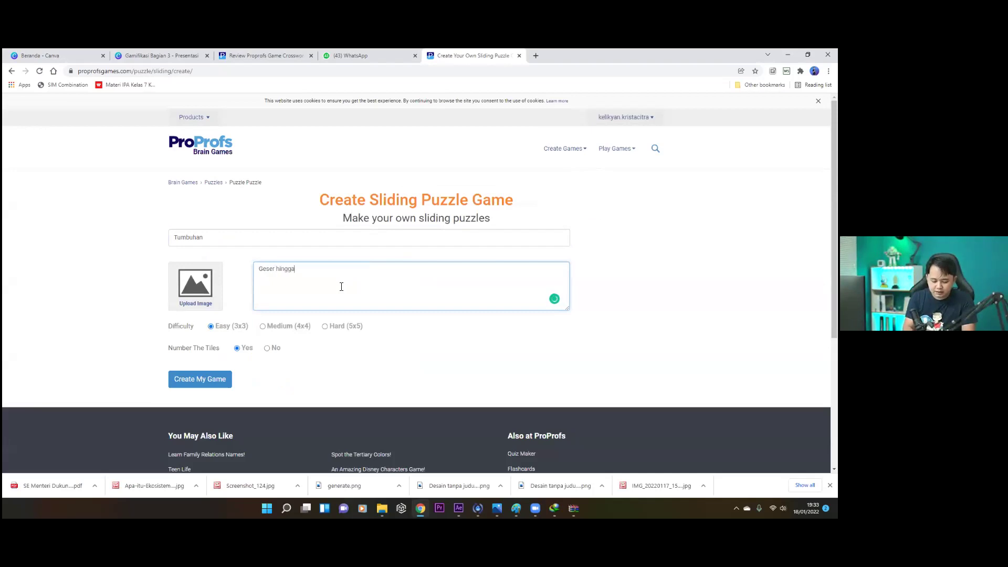
pyautogui.write(' membentuk gambar yang benar')
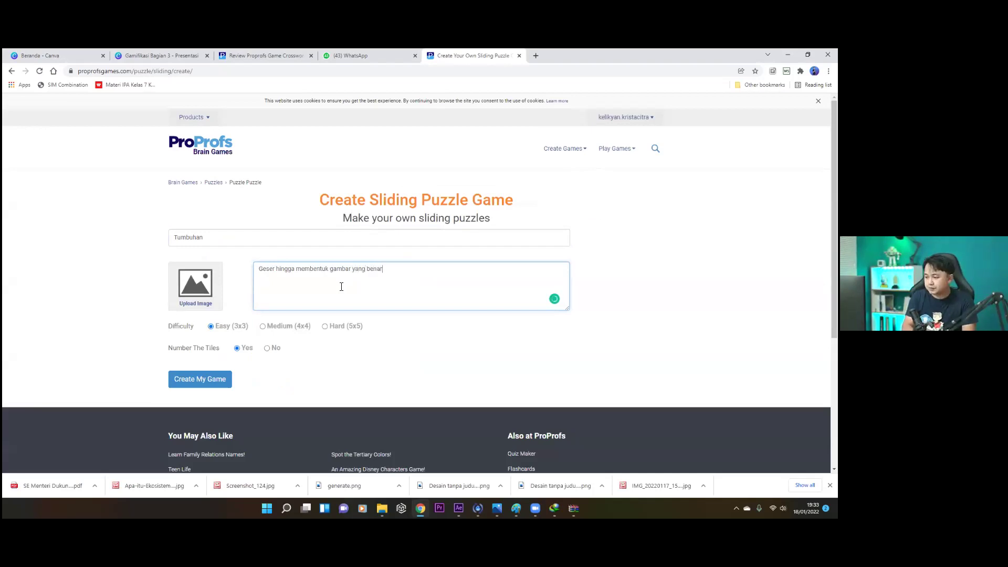
# - Use the yellow flower picture from the recommended image library as the puzzle image and create the game
pyautogui.click(196, 291)
pyautogui.scroll(-5, 546, 236)
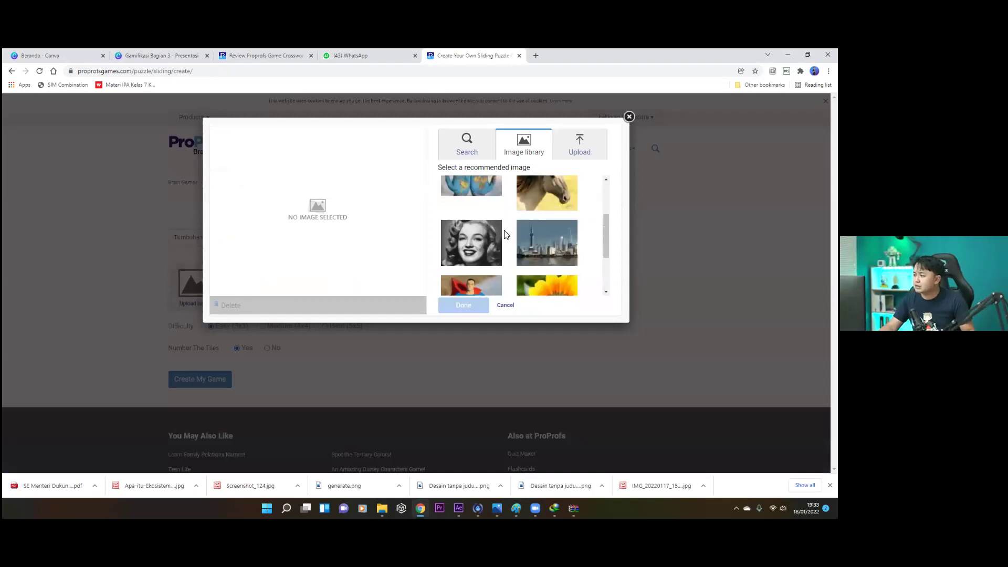
pyautogui.click(556, 224)
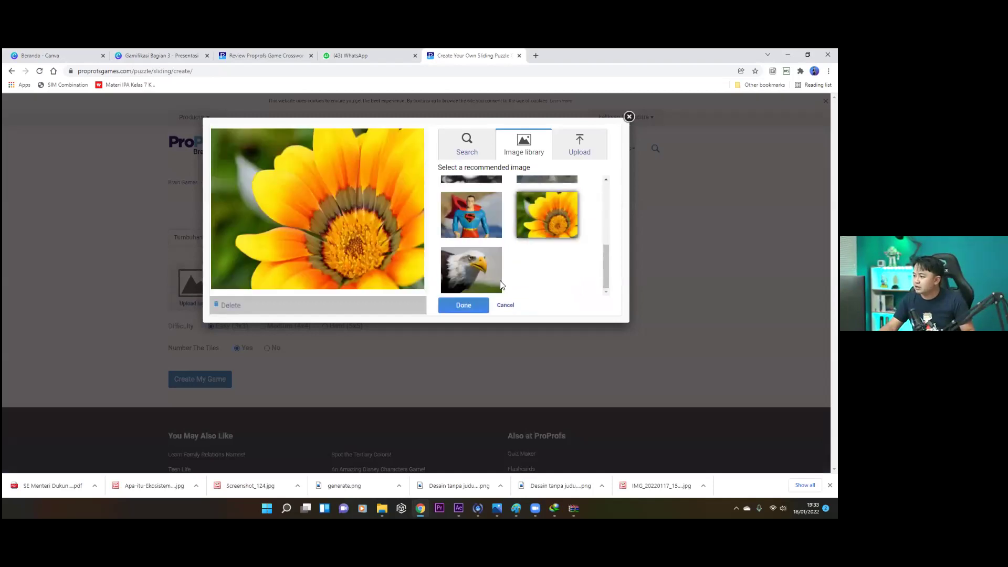
pyautogui.click(455, 308)
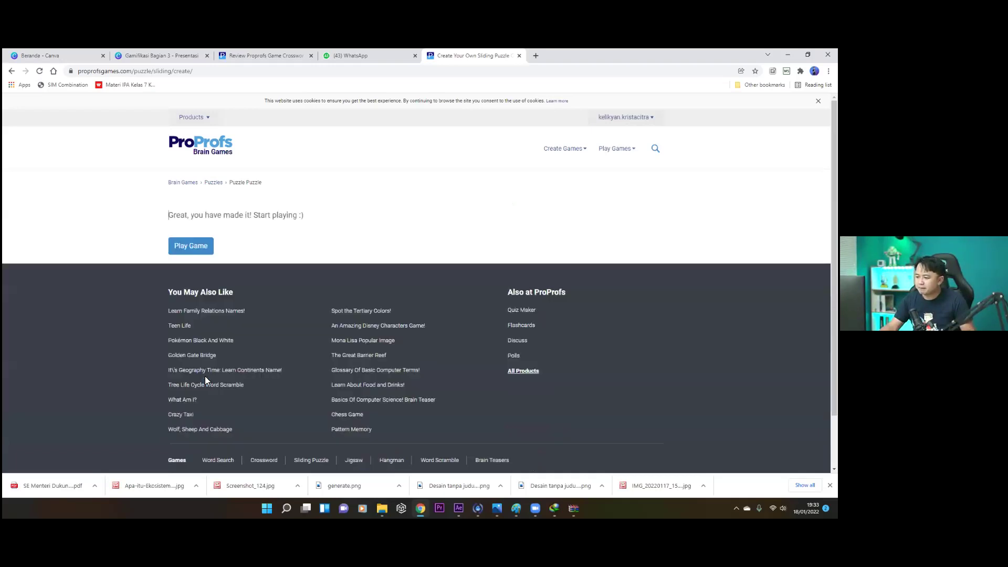
# - Open the "Tumbuhan" sliding puzzle for playing and slide tiles within the two lowest rows
pyautogui.click(192, 251)
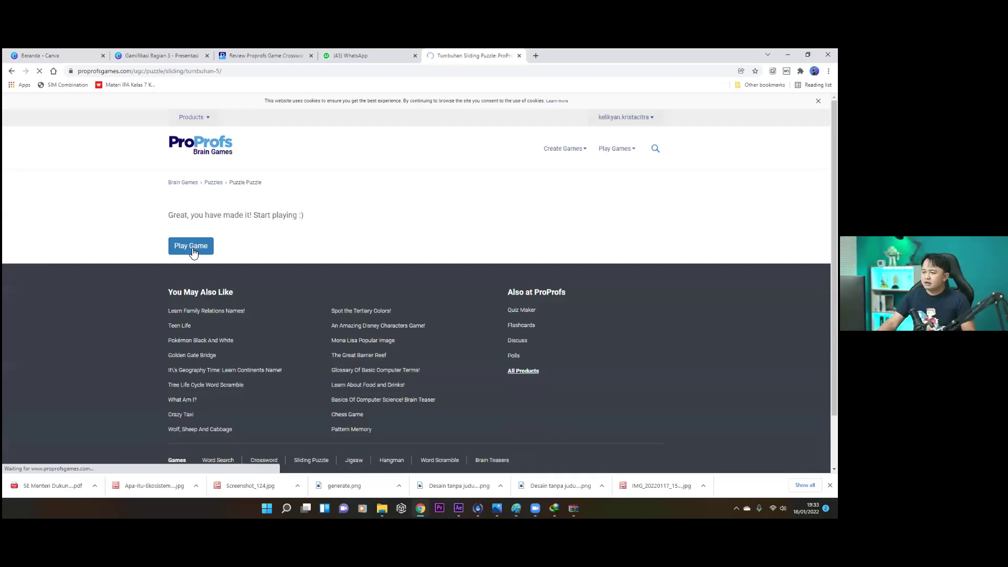
pyautogui.scroll(-2, 231, 225)
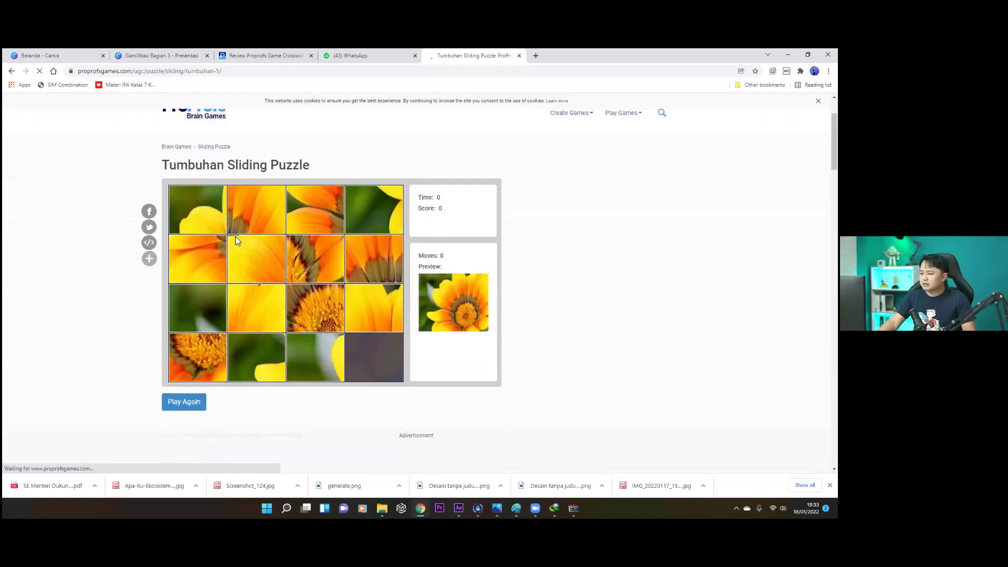
pyautogui.click(341, 355)
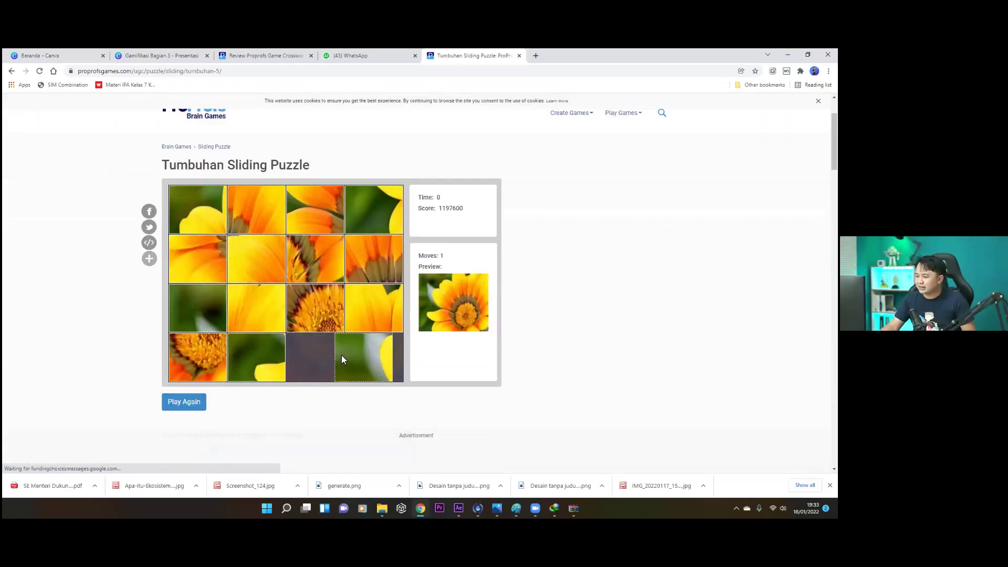
pyautogui.click(308, 308)
pyautogui.click(361, 309)
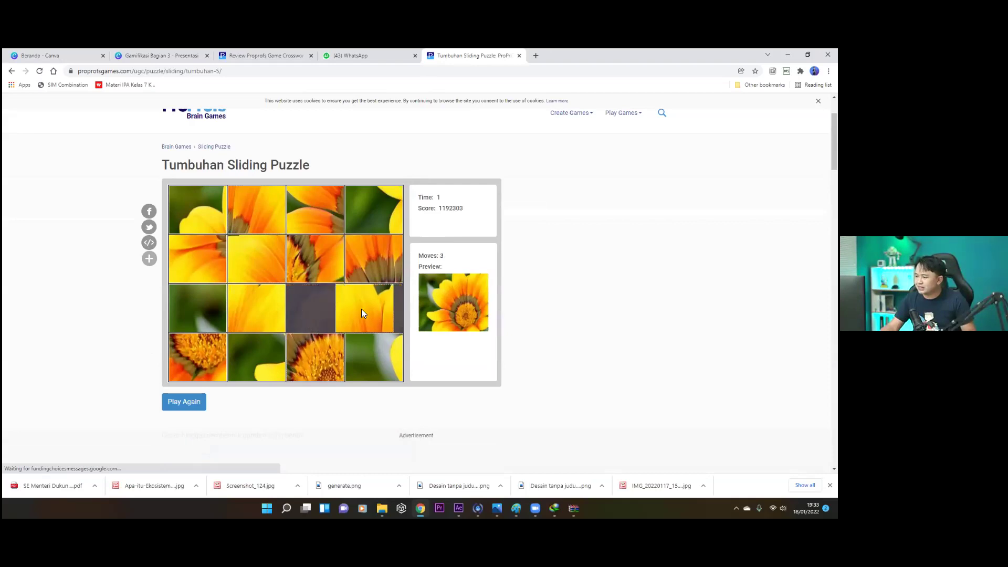
pyautogui.click(377, 347)
pyautogui.click(320, 356)
pyautogui.click(264, 365)
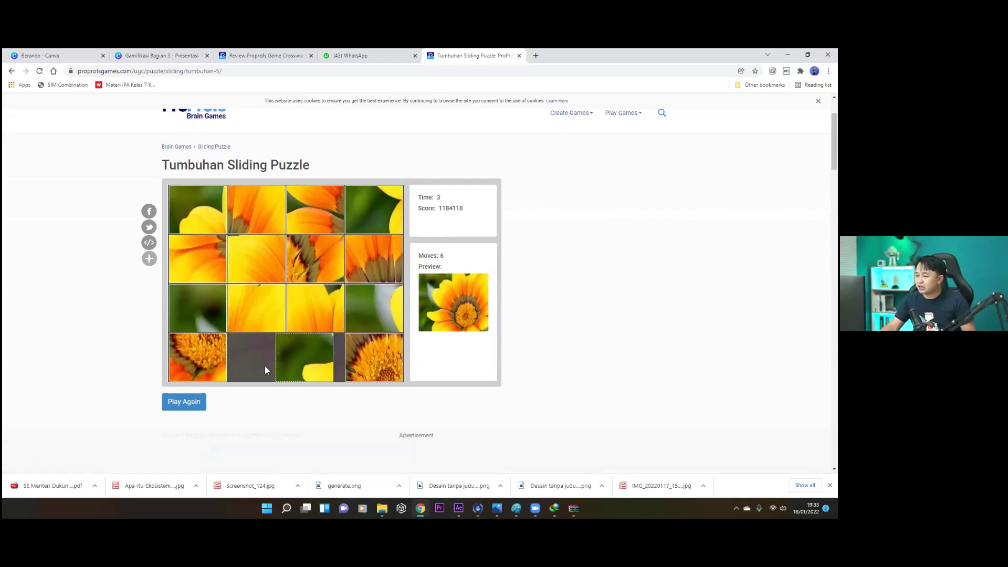
pyautogui.click(197, 368)
pyautogui.click(192, 309)
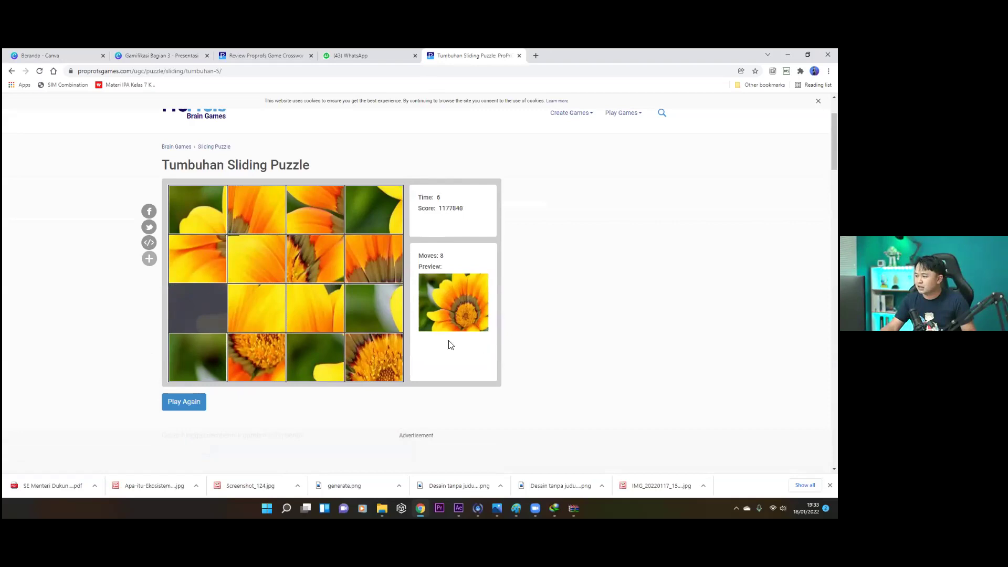
# - Slide tiles to move the empty space along the lowest row, up the last column and into the first row's third column
pyautogui.click(189, 363)
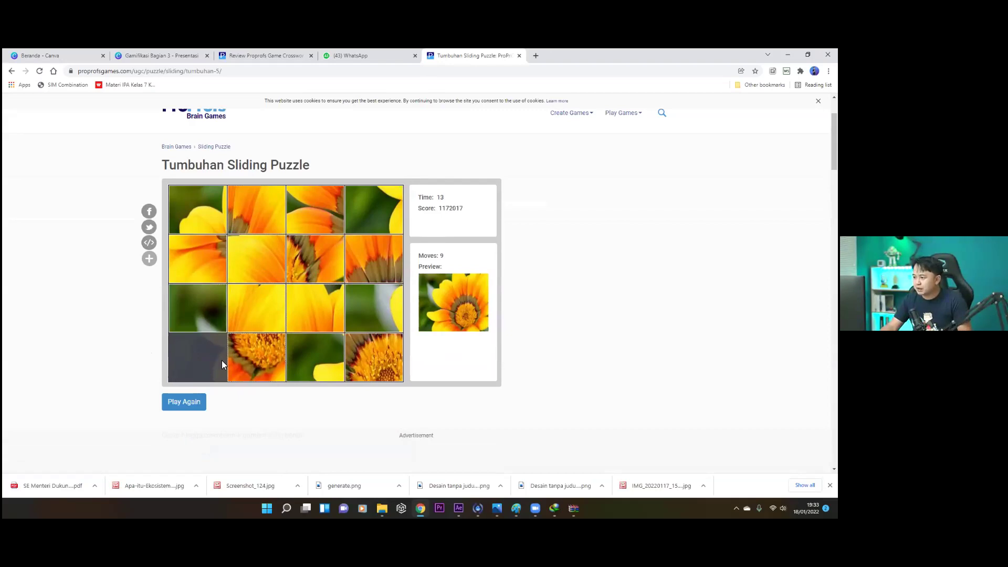
pyautogui.click(251, 361)
pyautogui.click(298, 362)
pyautogui.click(370, 363)
pyautogui.click(370, 311)
pyautogui.click(379, 237)
pyautogui.click(375, 214)
pyautogui.click(341, 216)
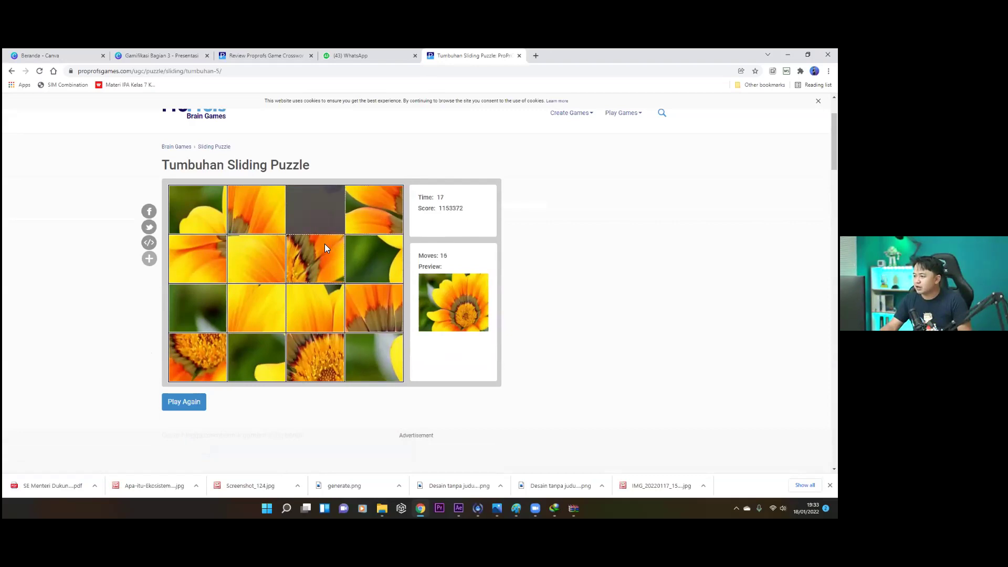
# - Slide tiles to take the empty space down through the last two columns and along the lowest row to the third row's second column
pyautogui.click(324, 244)
pyautogui.click(328, 310)
pyautogui.click(364, 312)
pyautogui.click(371, 271)
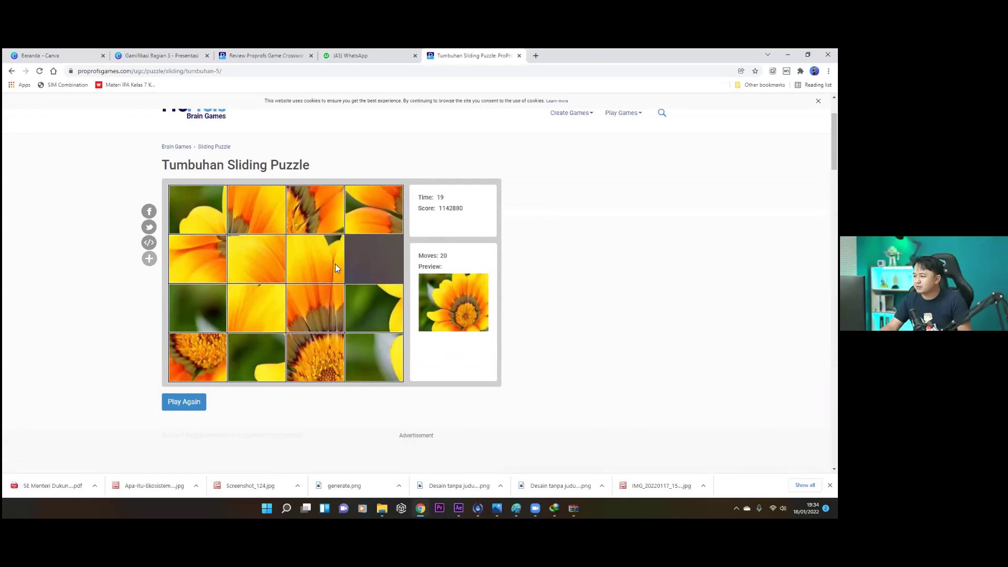
pyautogui.click(335, 263)
pyautogui.click(328, 290)
pyautogui.click(356, 321)
pyautogui.click(359, 351)
pyautogui.click(324, 359)
pyautogui.click(263, 360)
pyautogui.click(252, 322)
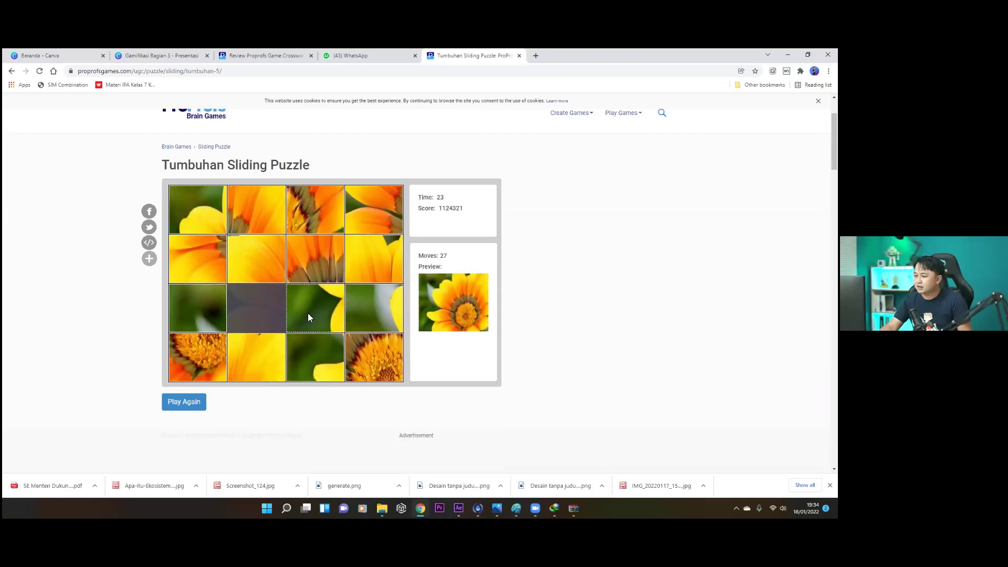
# - Cycle tiles within the two lowest rows to bring the flower-centre tile into the third row's first column
pyautogui.click(308, 312)
pyautogui.click(301, 355)
pyautogui.click(270, 361)
pyautogui.click(209, 362)
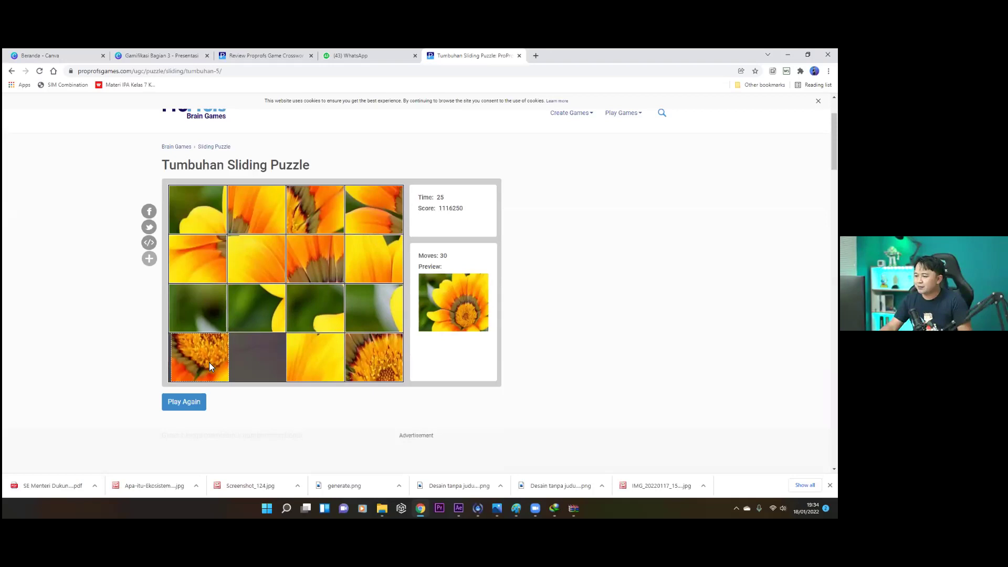
pyautogui.click(197, 325)
pyautogui.click(239, 316)
pyautogui.click(251, 345)
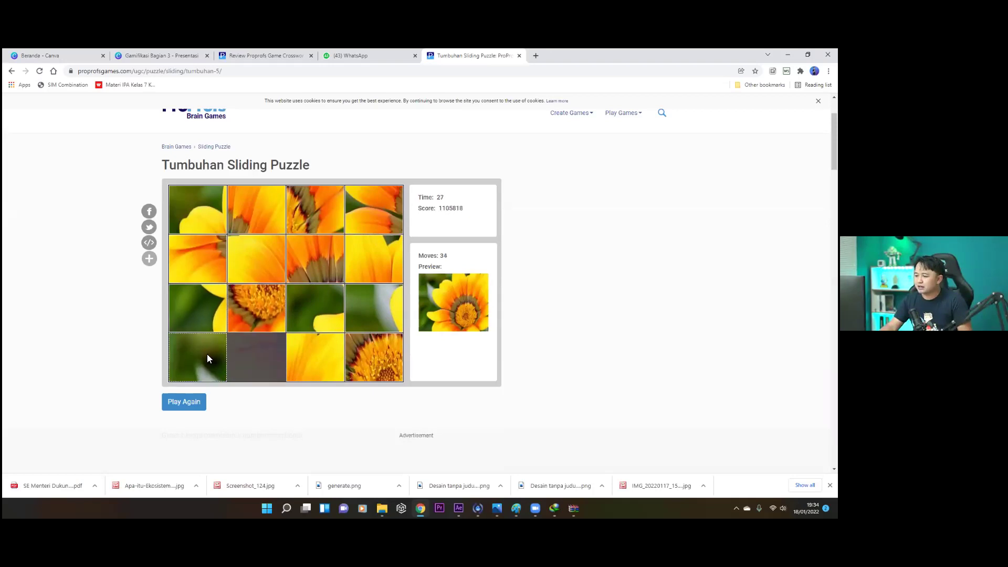
pyautogui.click(206, 354)
pyautogui.click(197, 323)
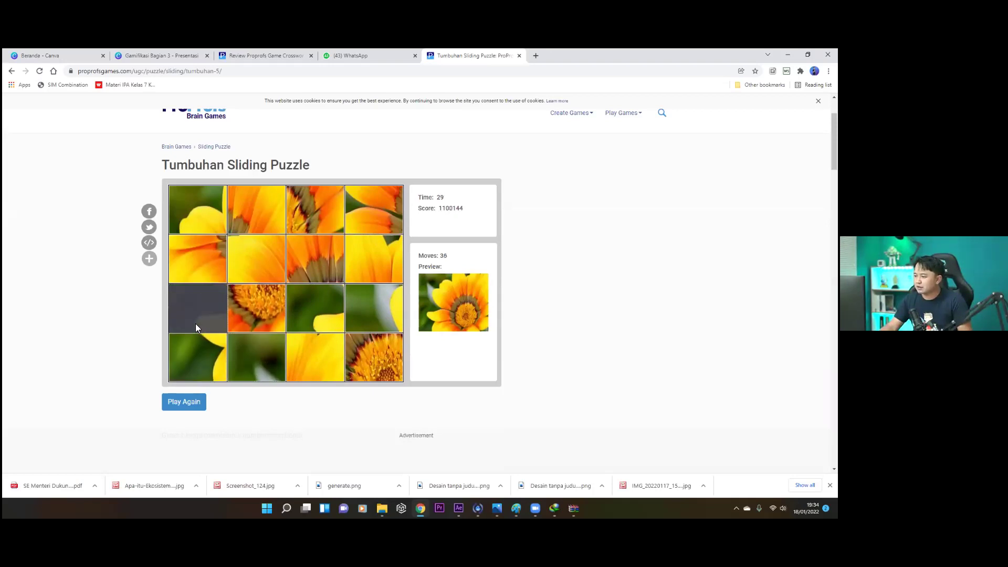
pyautogui.click(255, 318)
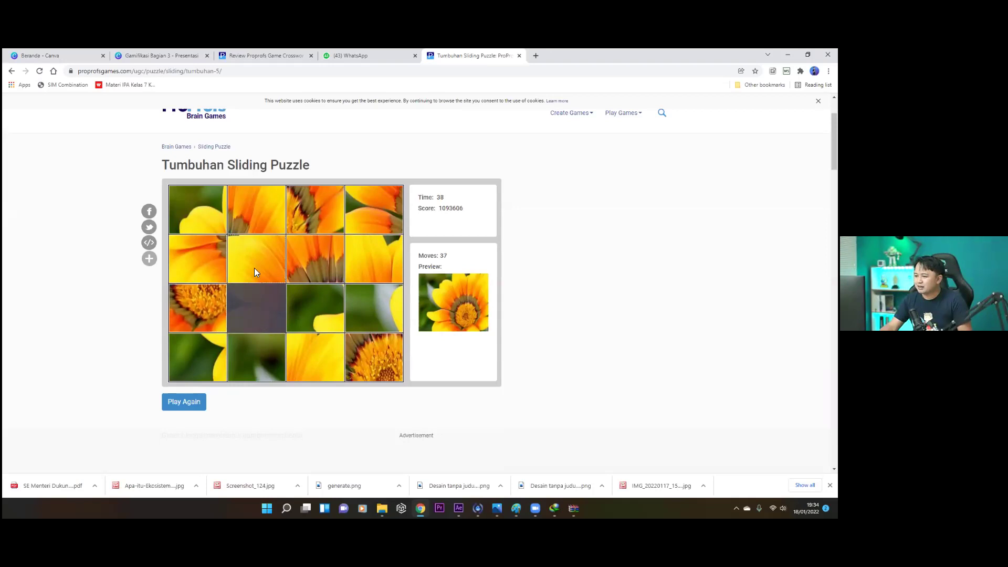
# - Move the flower-centre tile to the second row's first column and the green tile with a yellow petal tip beside it
pyautogui.click(254, 268)
pyautogui.click(212, 262)
pyautogui.click(208, 294)
pyautogui.click(251, 320)
pyautogui.click(299, 313)
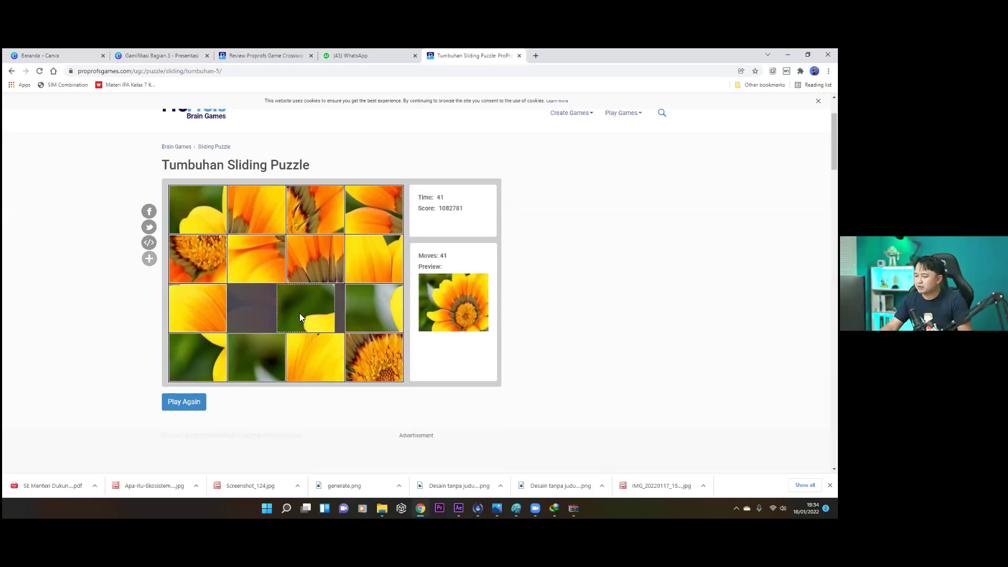
pyautogui.click(309, 267)
pyautogui.click(257, 261)
pyautogui.click(265, 299)
pyautogui.click(262, 341)
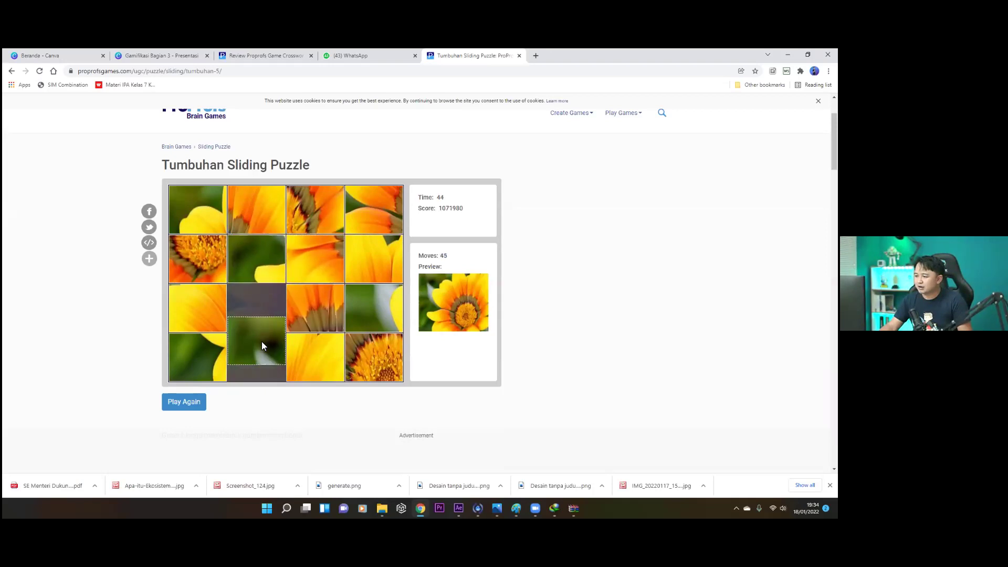
# - Cycle tiles in the middle columns below the first row to place the orange striped-petal tile in the third row's second column
pyautogui.click(305, 347)
pyautogui.click(315, 301)
pyautogui.click(309, 273)
pyautogui.click(274, 266)
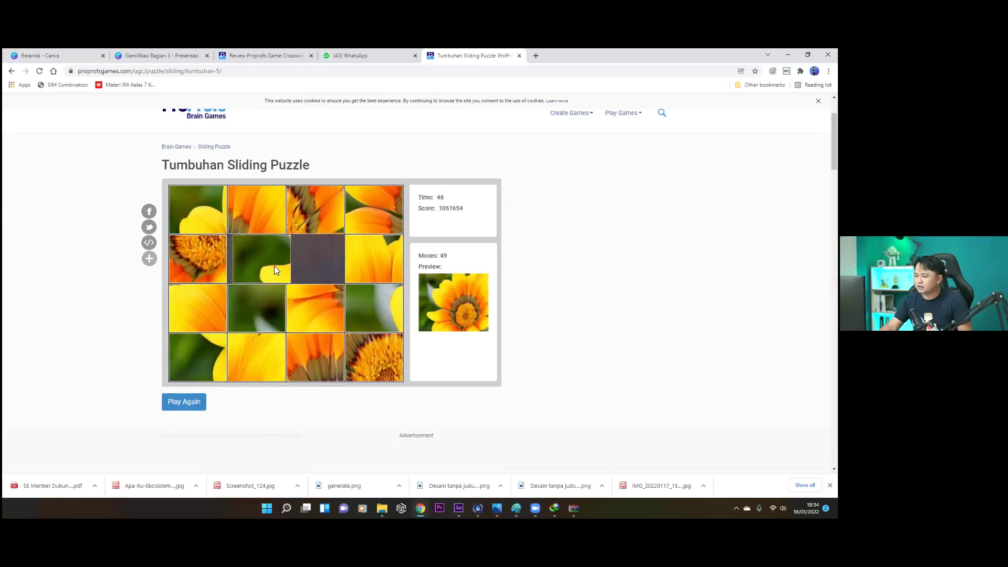
pyautogui.click(259, 300)
pyautogui.click(259, 355)
pyautogui.click(312, 368)
pyautogui.click(314, 322)
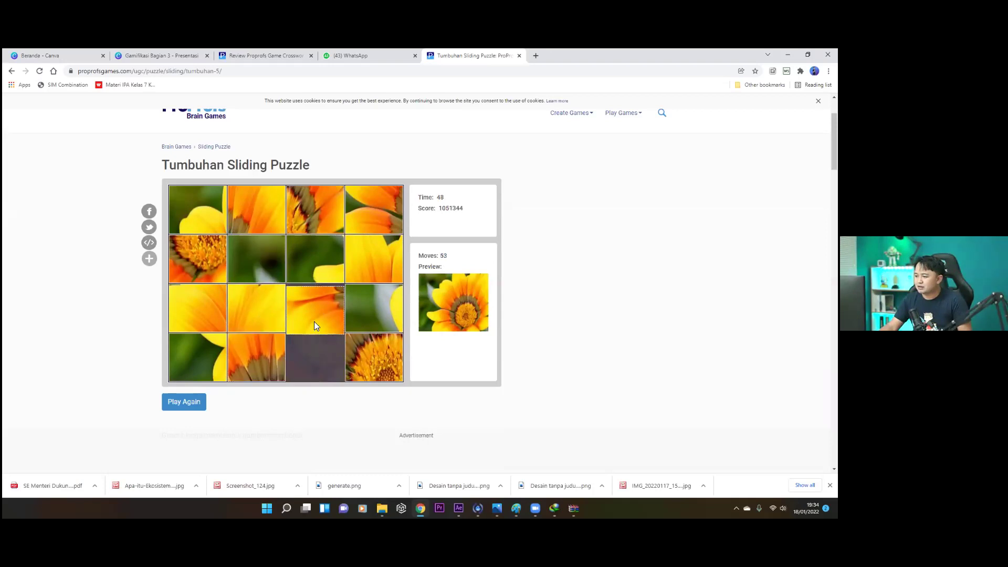
pyautogui.click(269, 314)
pyautogui.click(267, 367)
pyautogui.click(304, 375)
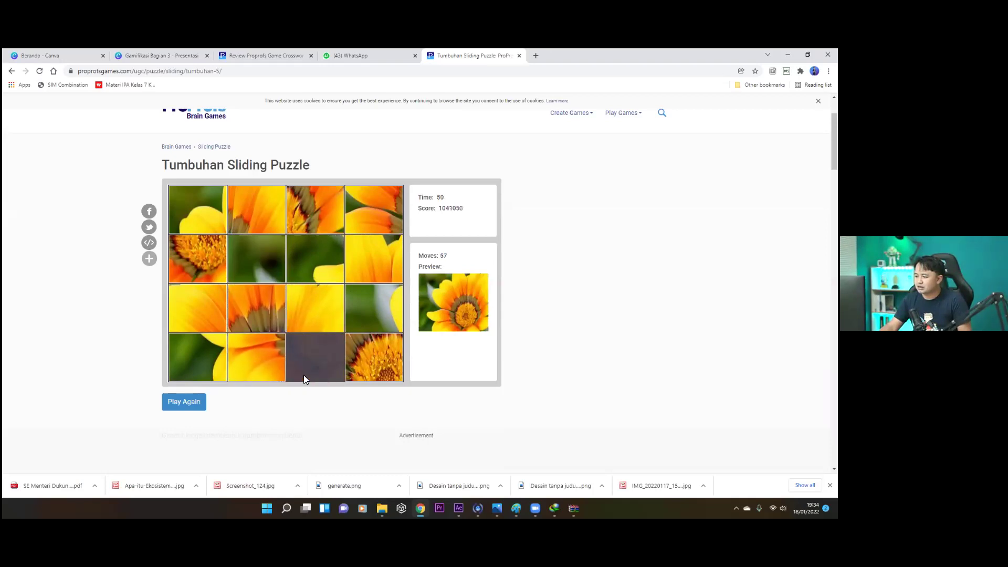
pyautogui.click(357, 366)
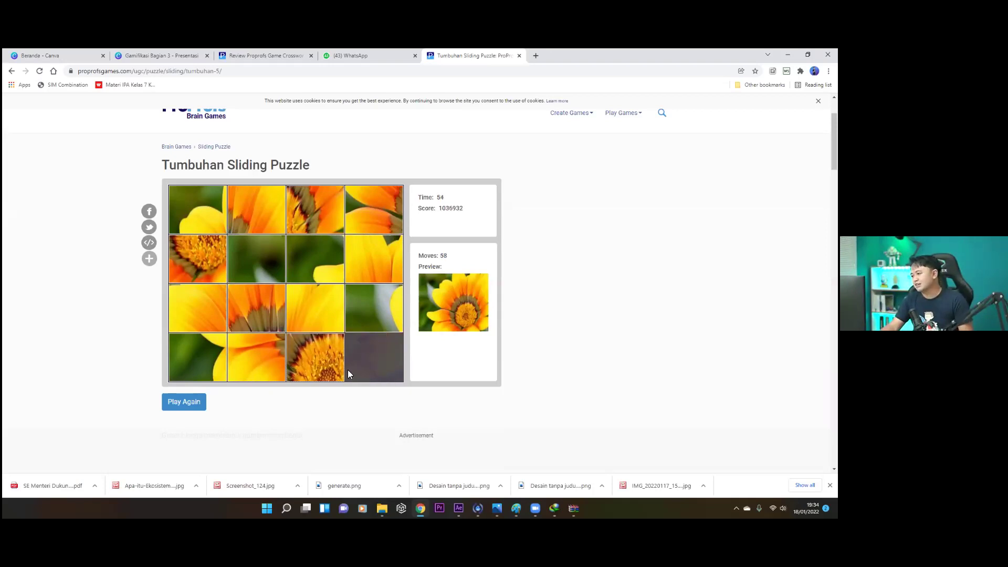
pyautogui.click(328, 367)
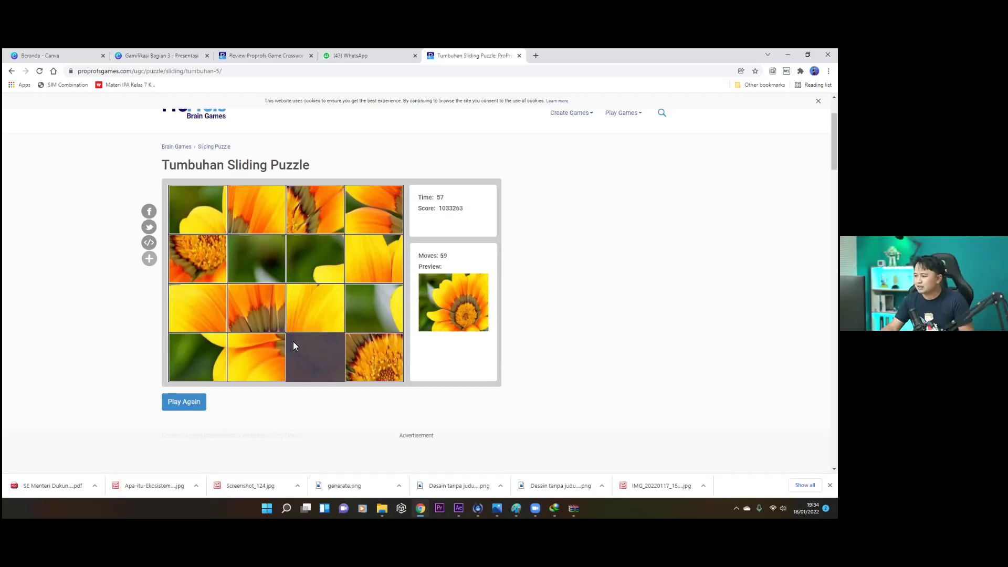
# - Shift tiles around the upper rows to place the flower-centre tile in the second row's second column
pyautogui.click(307, 301)
pyautogui.click(308, 259)
pyautogui.click(259, 252)
pyautogui.click(213, 249)
pyautogui.click(215, 222)
pyautogui.click(262, 212)
pyautogui.click(295, 215)
pyautogui.click(300, 242)
pyautogui.click(312, 301)
pyautogui.click(266, 314)
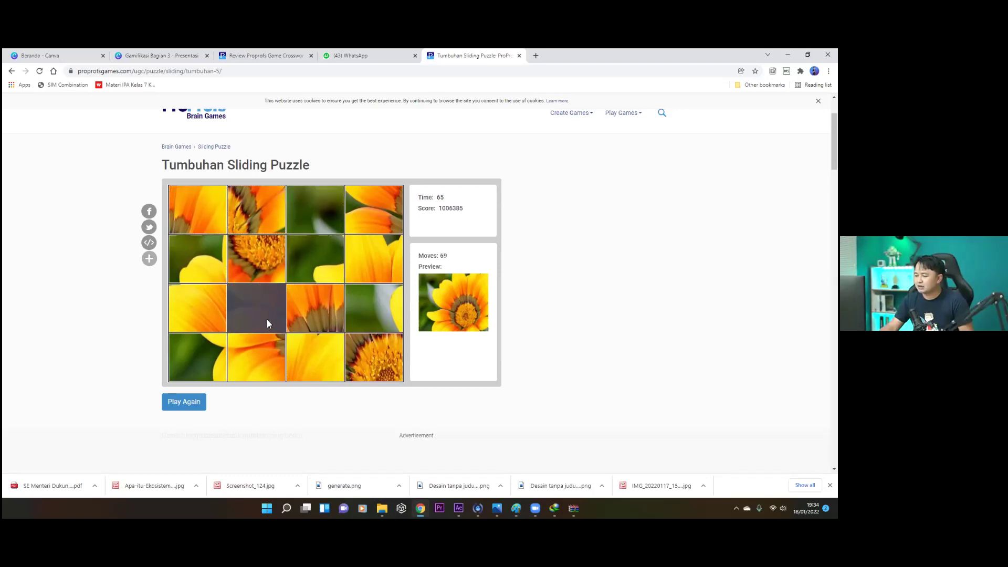
# - Move the flower-centre tile to the second row's third column and the orange-yellow petal tile directly below it
pyautogui.click(295, 310)
pyautogui.click(302, 268)
pyautogui.click(276, 276)
pyautogui.click(270, 304)
pyautogui.click(266, 348)
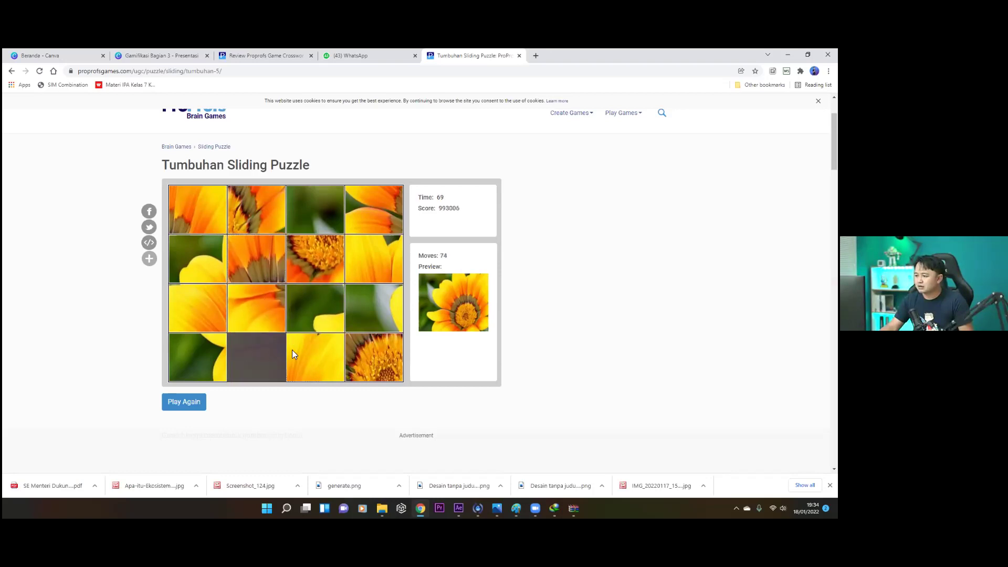
pyautogui.click(292, 349)
pyautogui.click(307, 327)
pyautogui.click(273, 309)
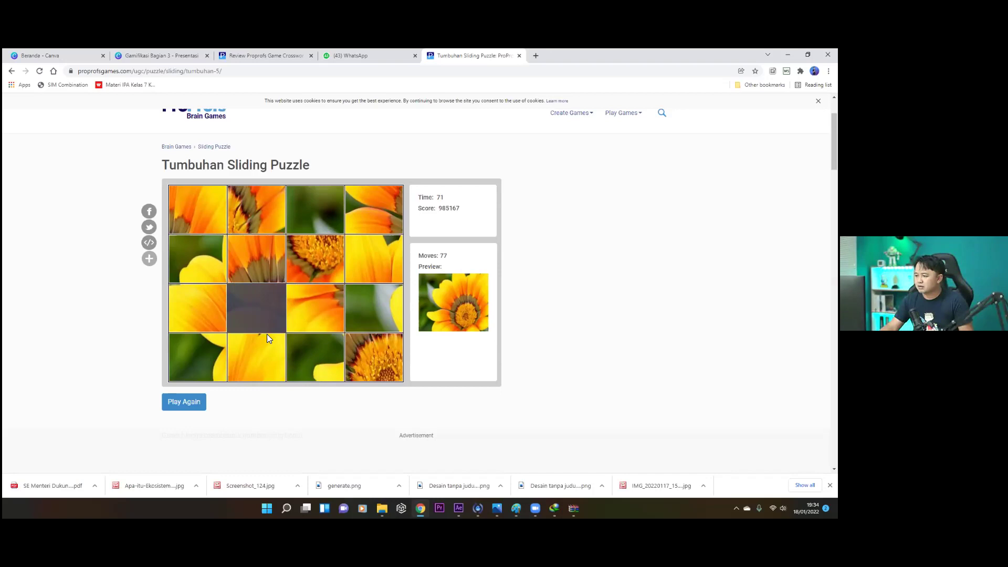
# - Cycle the middle-column tiles to bring the flower-centre tile down to the lowest row's third column, with the empty space above it
pyautogui.click(269, 352)
pyautogui.click(295, 361)
pyautogui.click(315, 313)
pyautogui.click(329, 259)
pyautogui.click(280, 254)
pyautogui.click(269, 302)
pyautogui.click(267, 353)
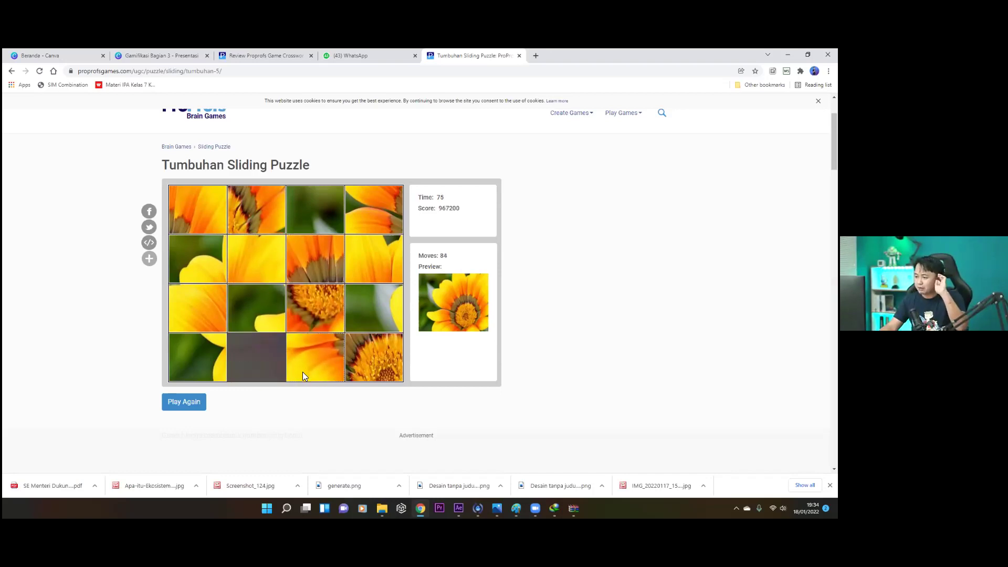
pyautogui.click(302, 372)
pyautogui.click(314, 322)
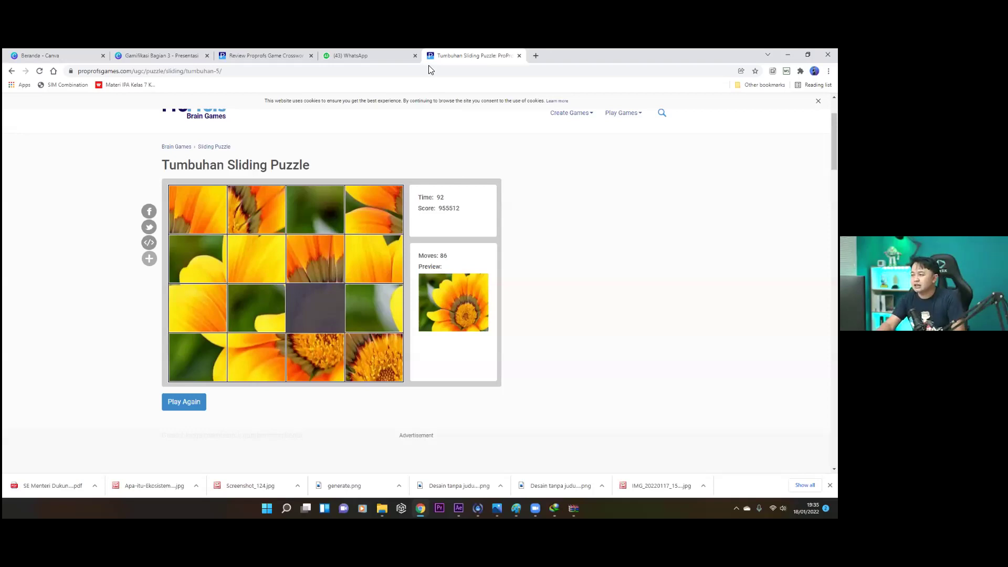
# - Open the Kuda jigsaw puzzle for playing
pyautogui.click(188, 341)
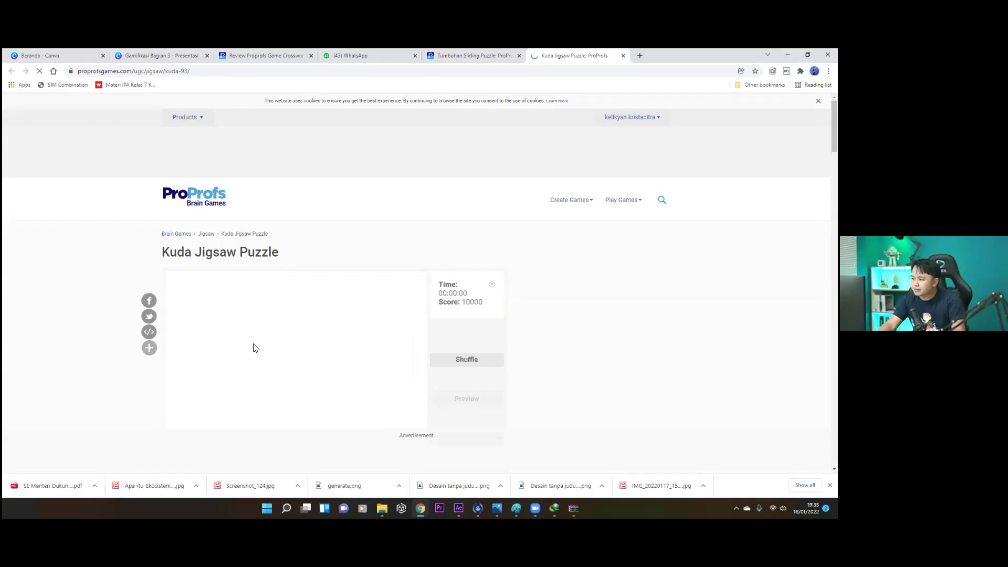
pyautogui.scroll(-1, 308, 338)
pyautogui.scroll(-1, 308, 335)
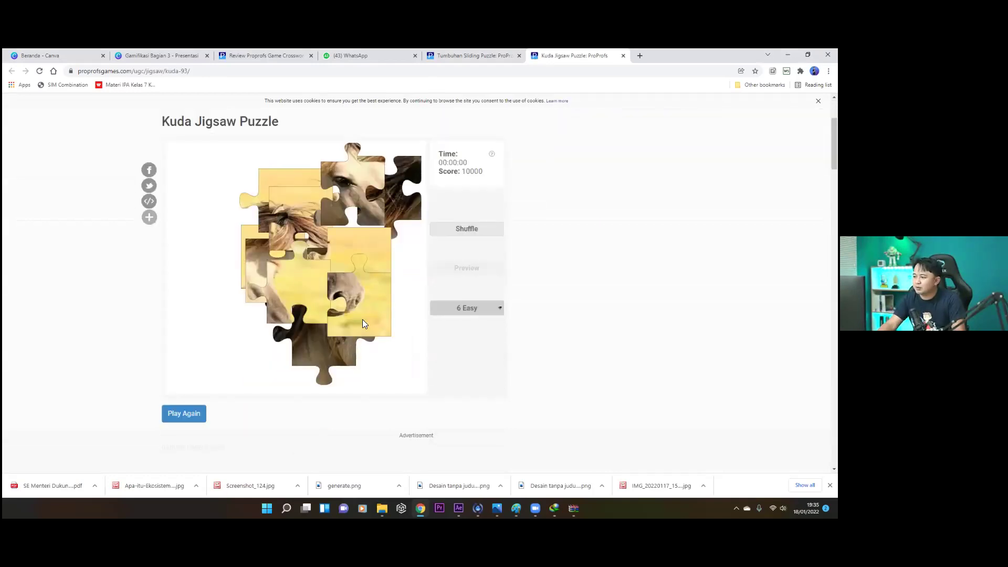
# - Try the Kuda jigsaw with the 12 Medium and 20 Medium piece counts, and set it back to 6 Easy
pyautogui.click(475, 308)
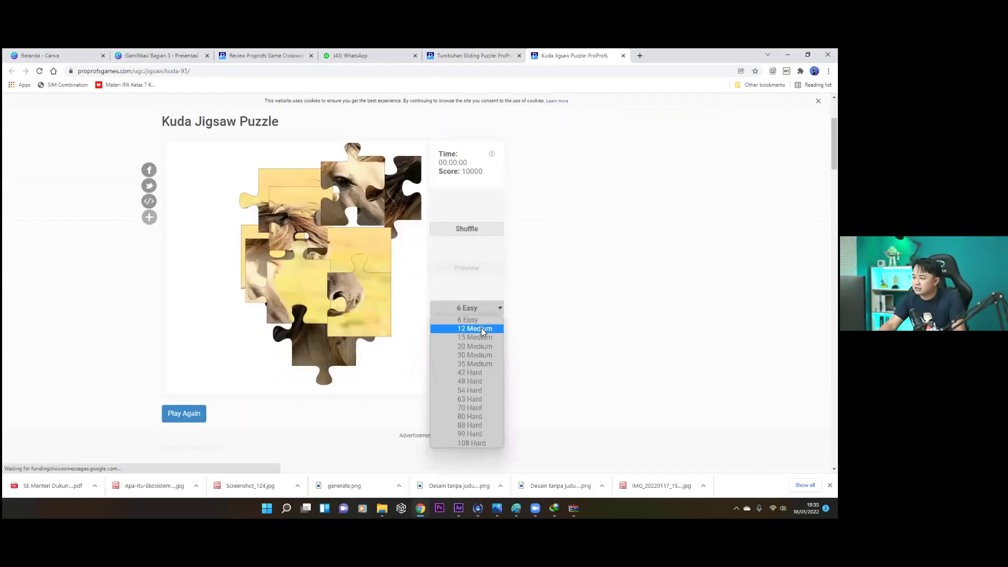
pyautogui.click(536, 325)
pyautogui.click(478, 310)
pyautogui.click(475, 328)
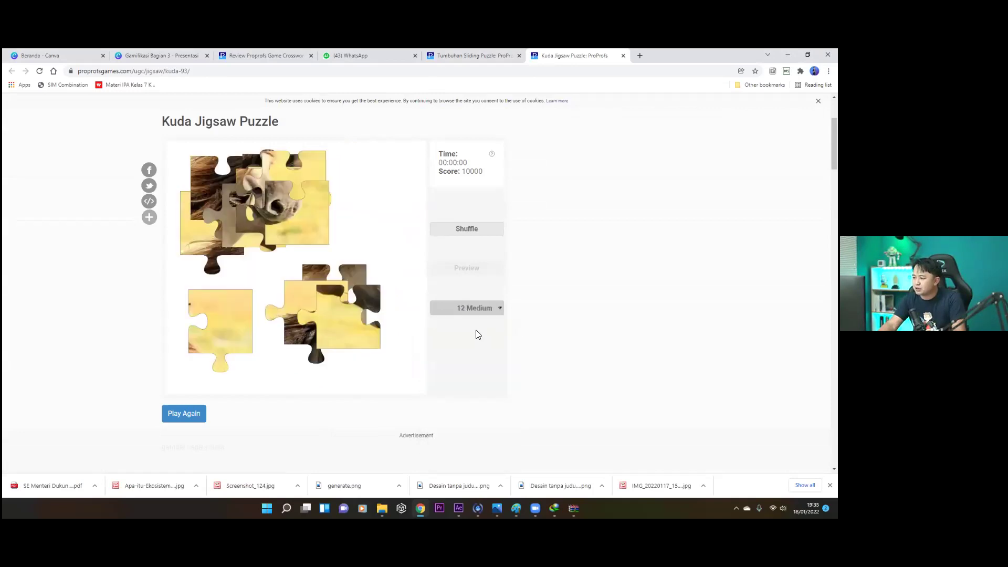
pyautogui.click(442, 312)
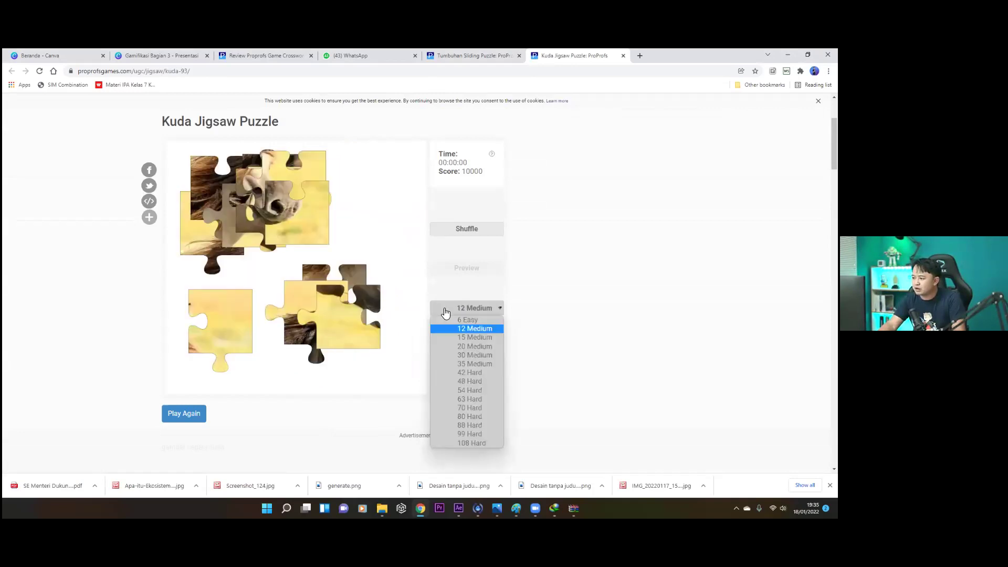
pyautogui.click(458, 346)
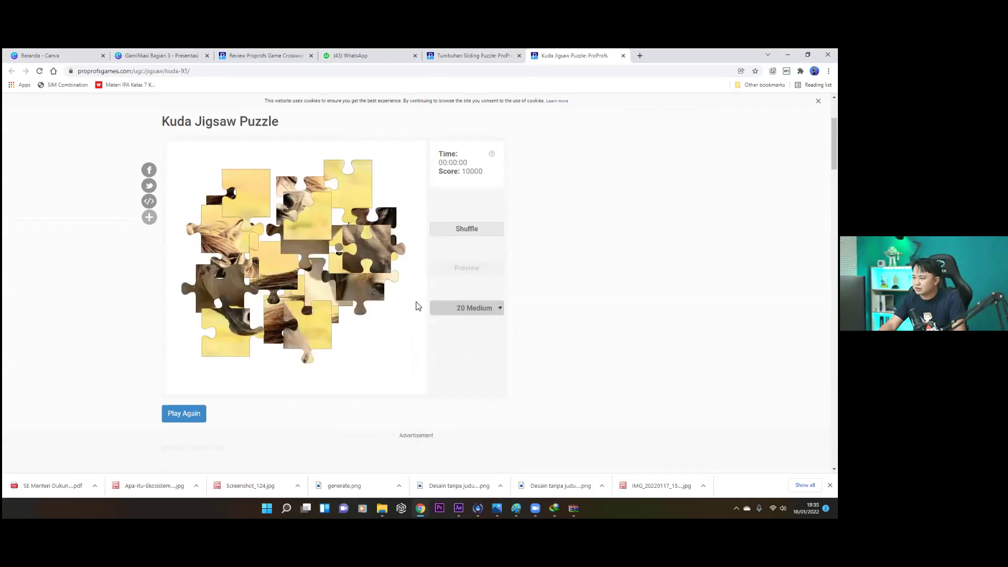
pyautogui.click(443, 310)
pyautogui.click(449, 322)
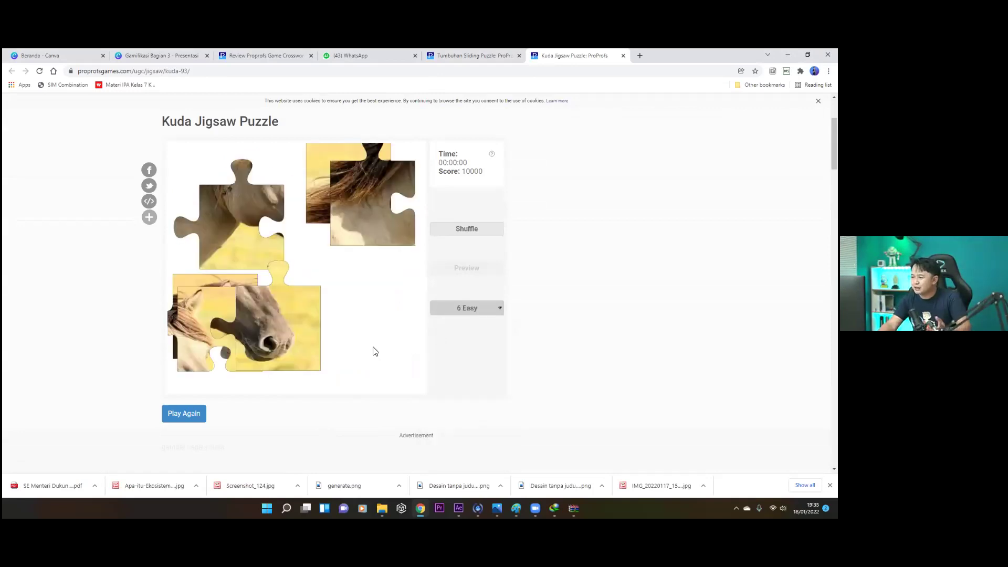
# - Open the FLOWER jigsaw puzzle and view the achievement certificate for the isolator jigsaw puzzle
pyautogui.click(196, 392)
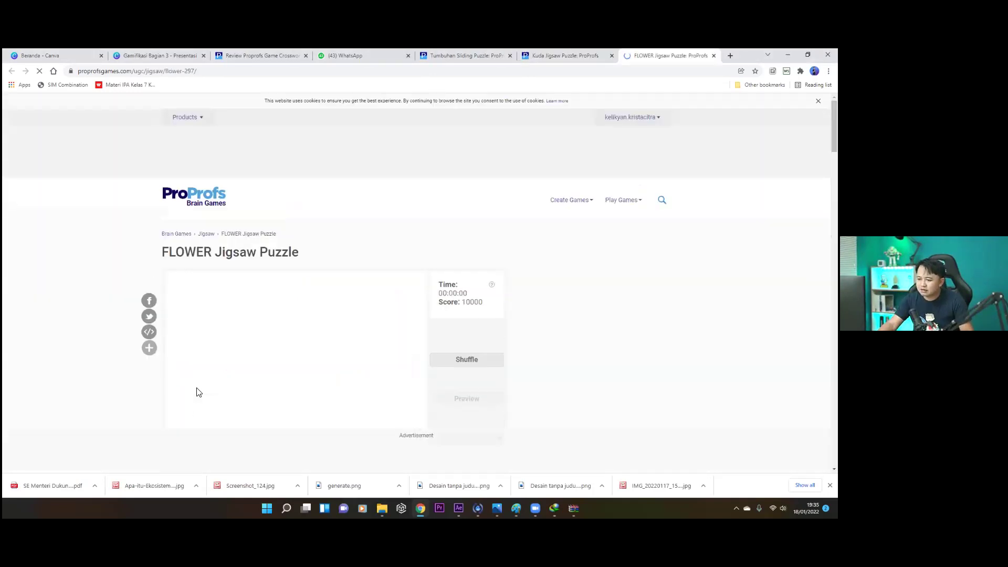
pyautogui.scroll(-3, 366, 334)
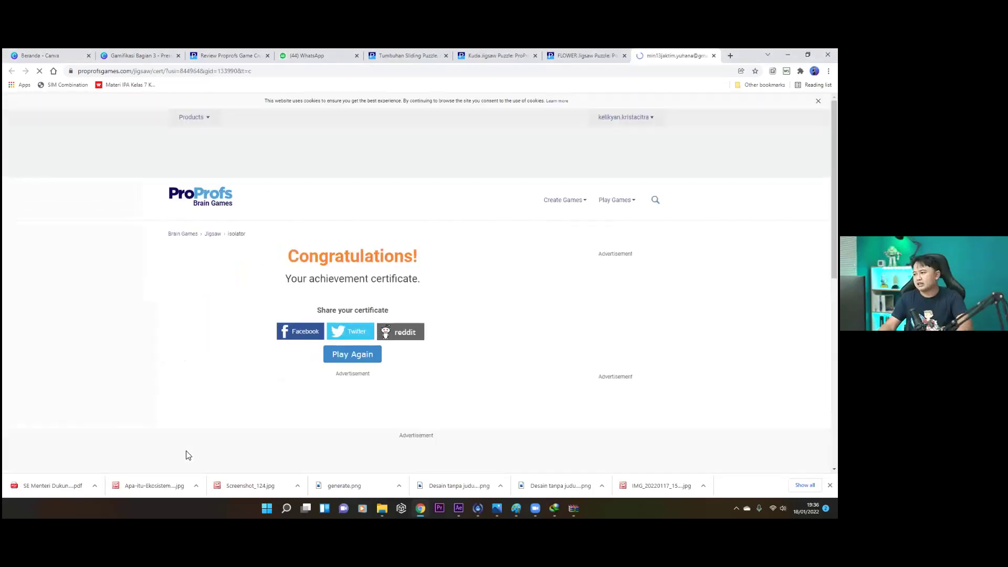
pyautogui.scroll(-2, 273, 363)
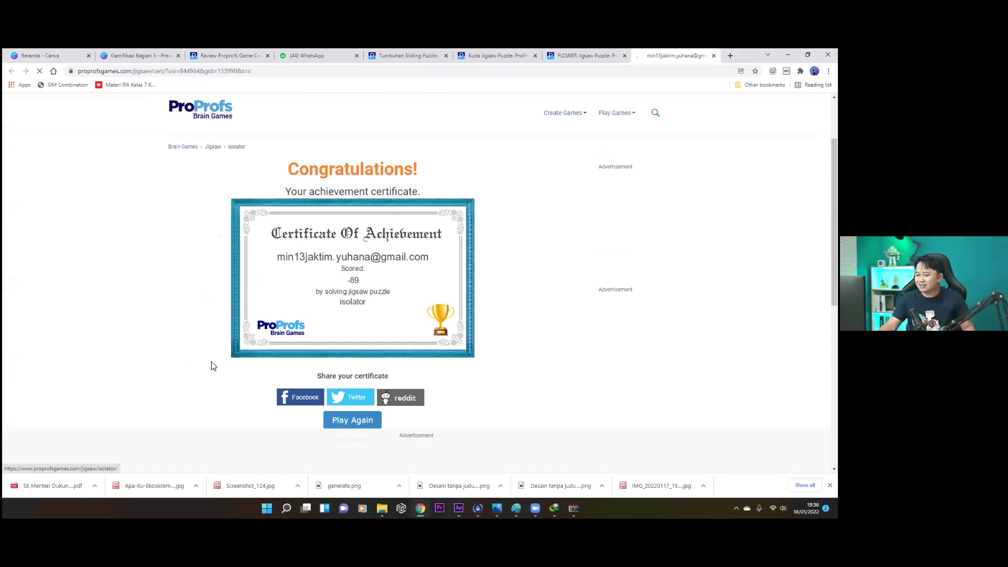
pyautogui.scroll(2, 541, 252)
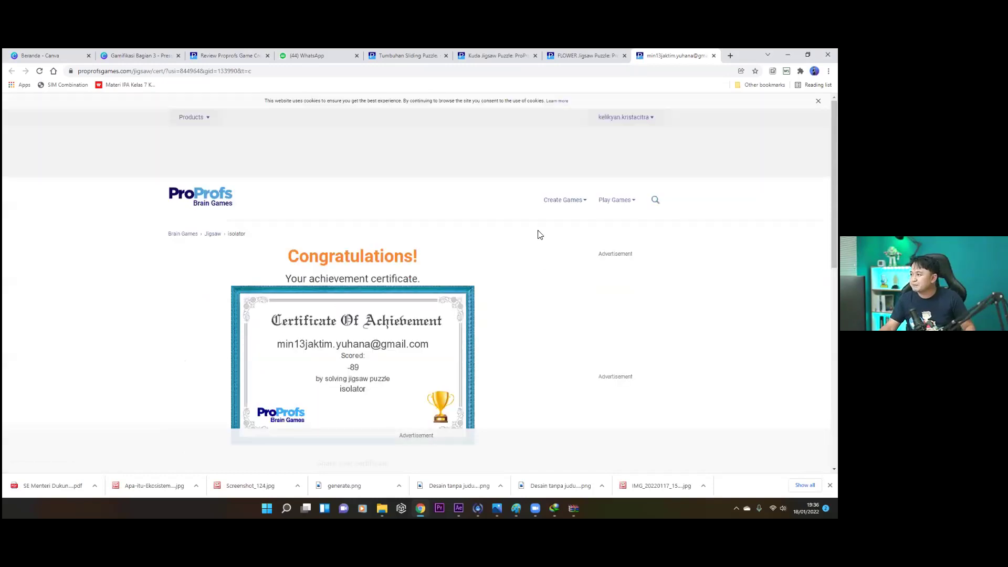
# - Return to the Tumbuhan puzzle page, go to the account's created games and open the Ekosistem brain teaser
pyautogui.click(544, 58)
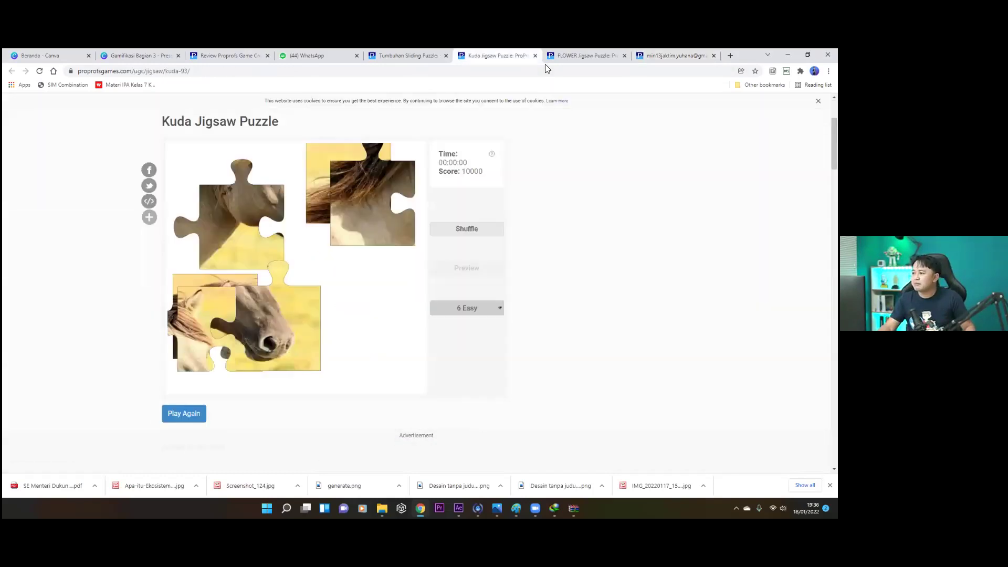
pyautogui.click(429, 59)
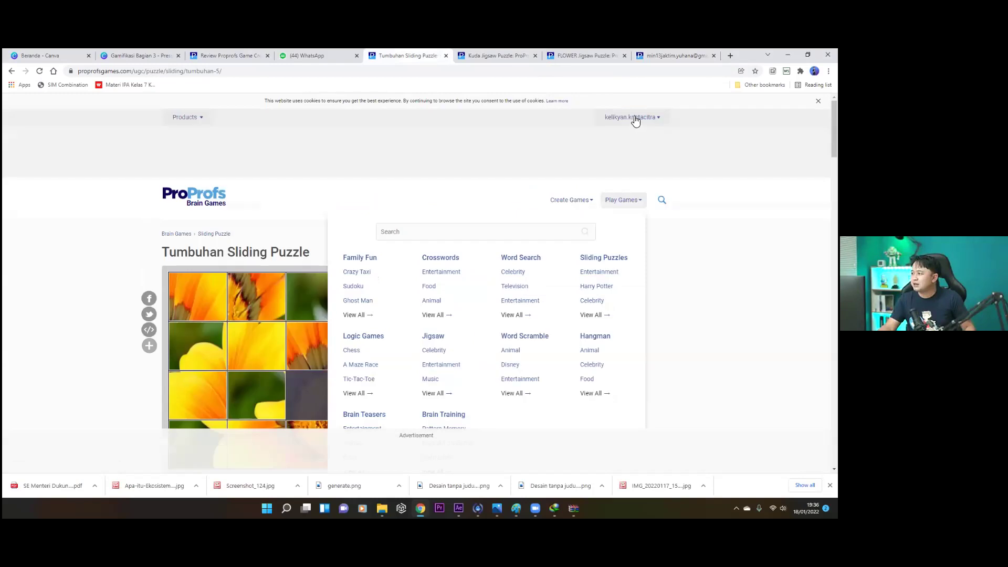
pyautogui.moveTo(635, 120)
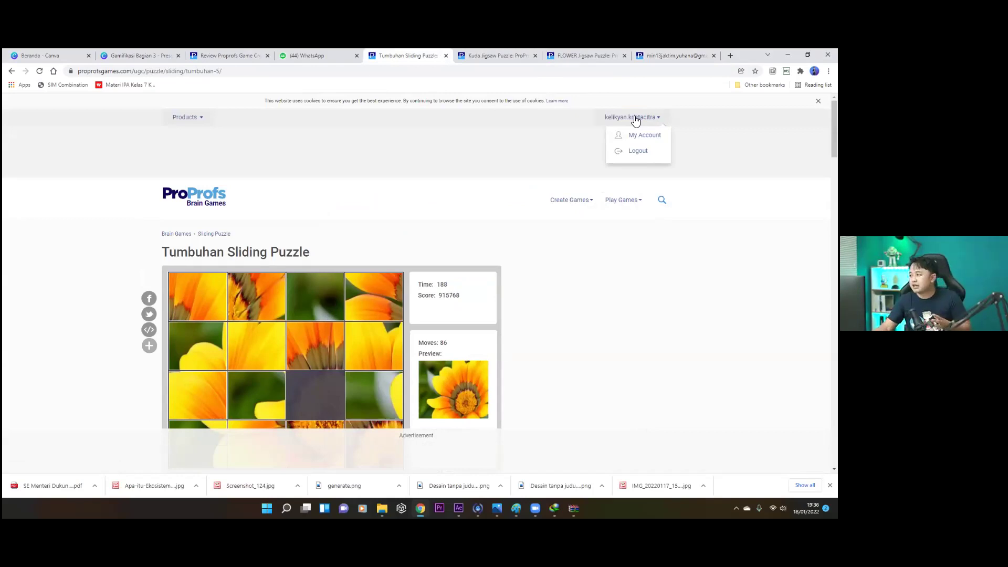
pyautogui.click(650, 137)
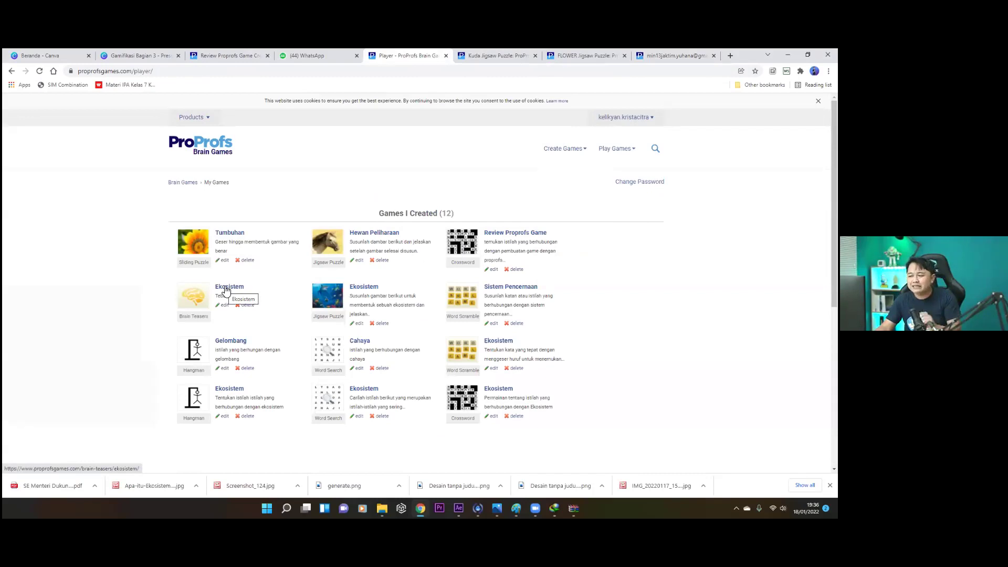
pyautogui.click(198, 292)
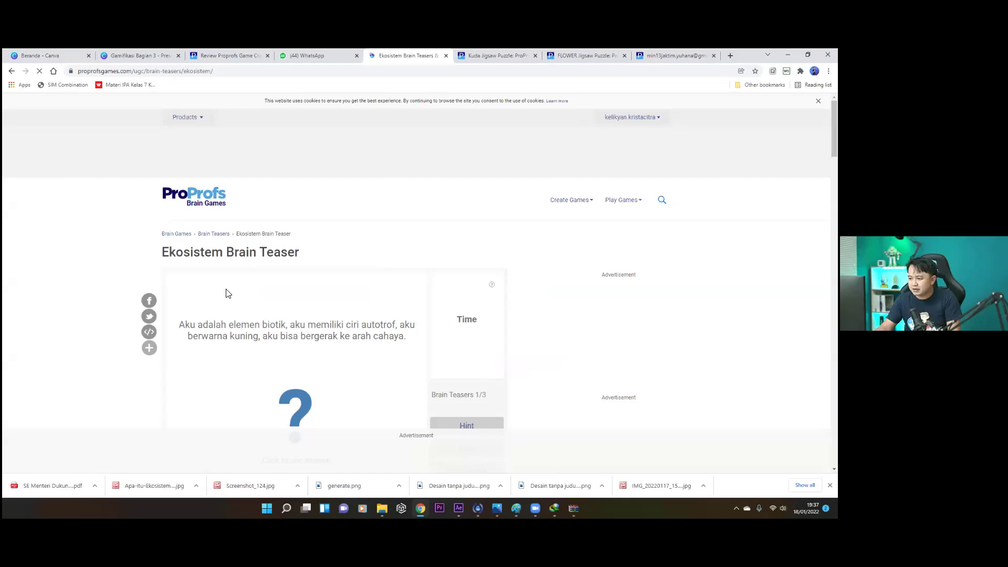
pyautogui.scroll(-2, 179, 327)
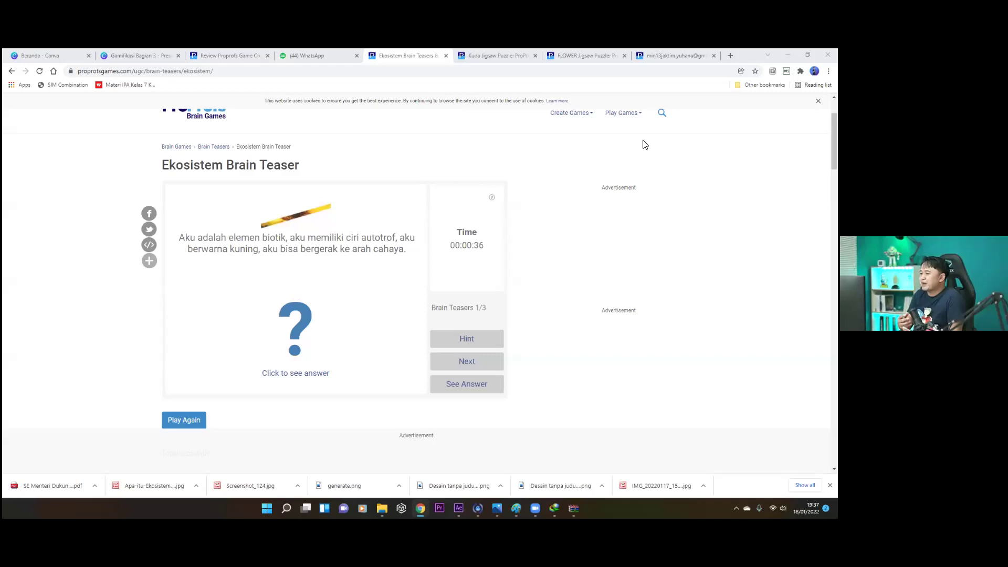
# - Enlarge the clue picture of the first Ekosistem riddle and read its hint
pyautogui.click(628, 112)
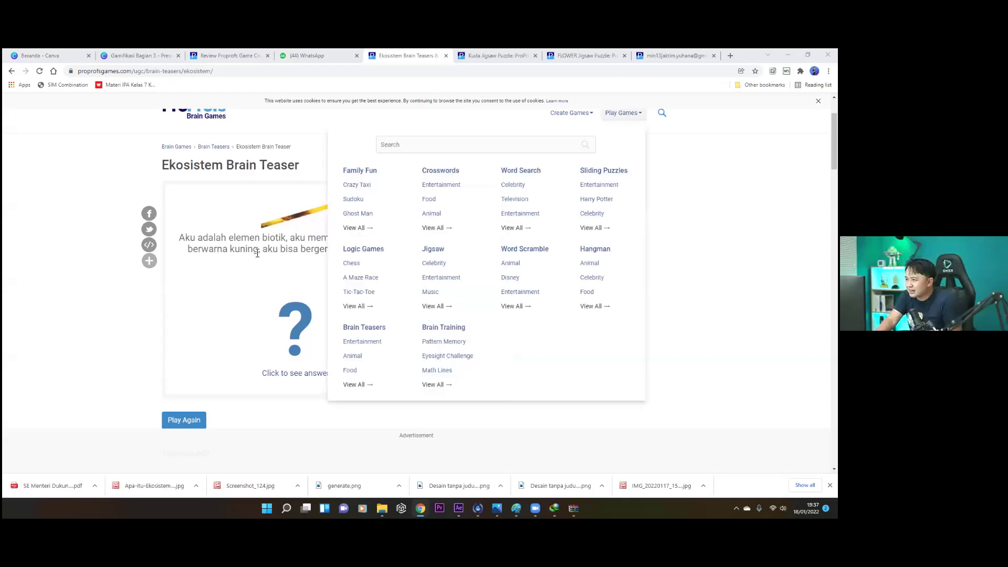
pyautogui.click(308, 215)
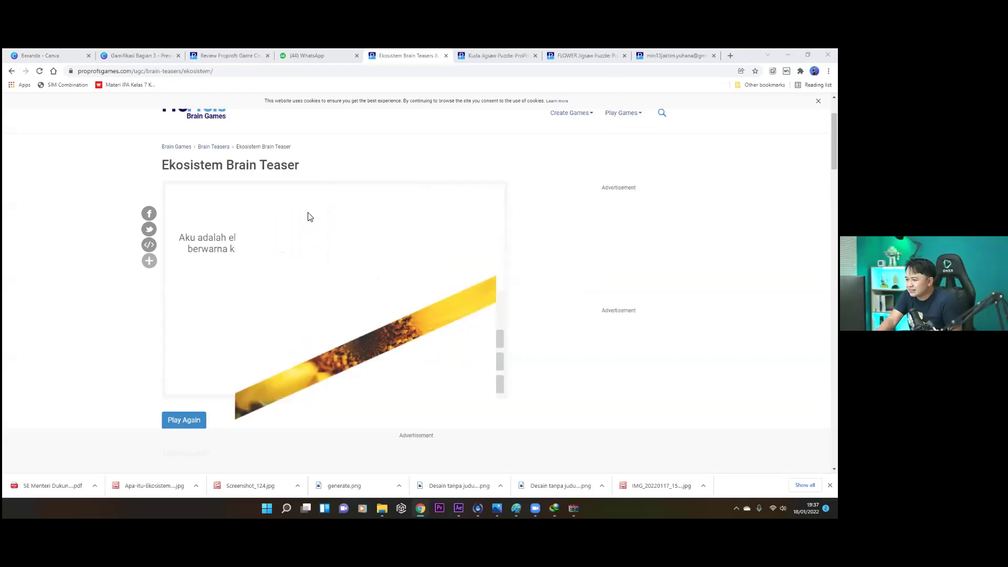
pyautogui.moveTo(285, 205)
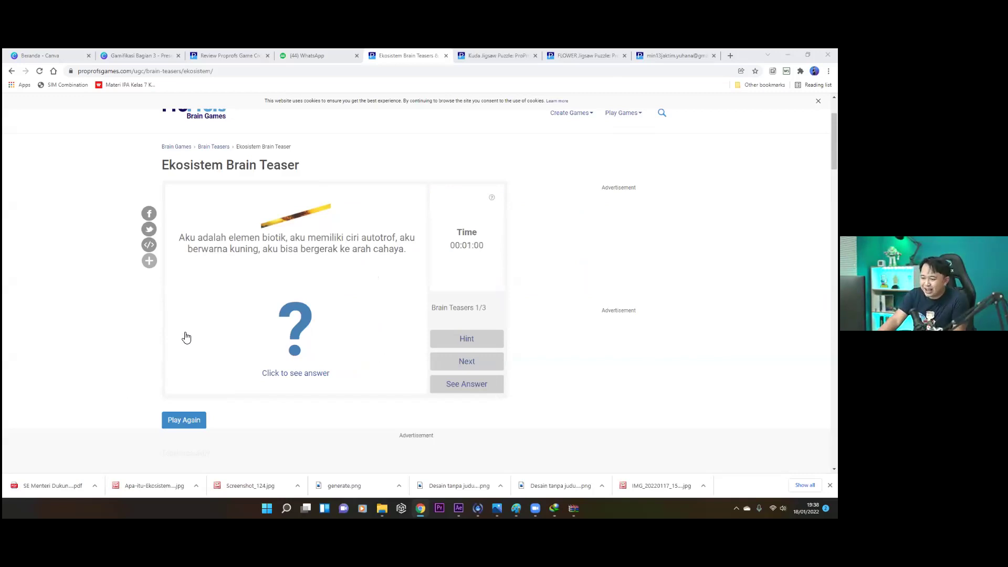
pyautogui.click(478, 340)
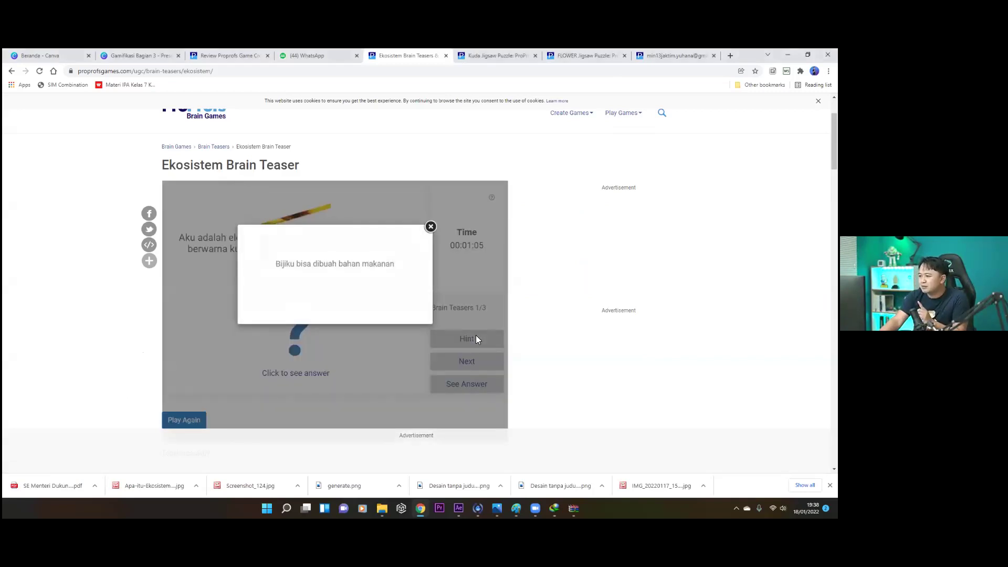
pyautogui.click(430, 226)
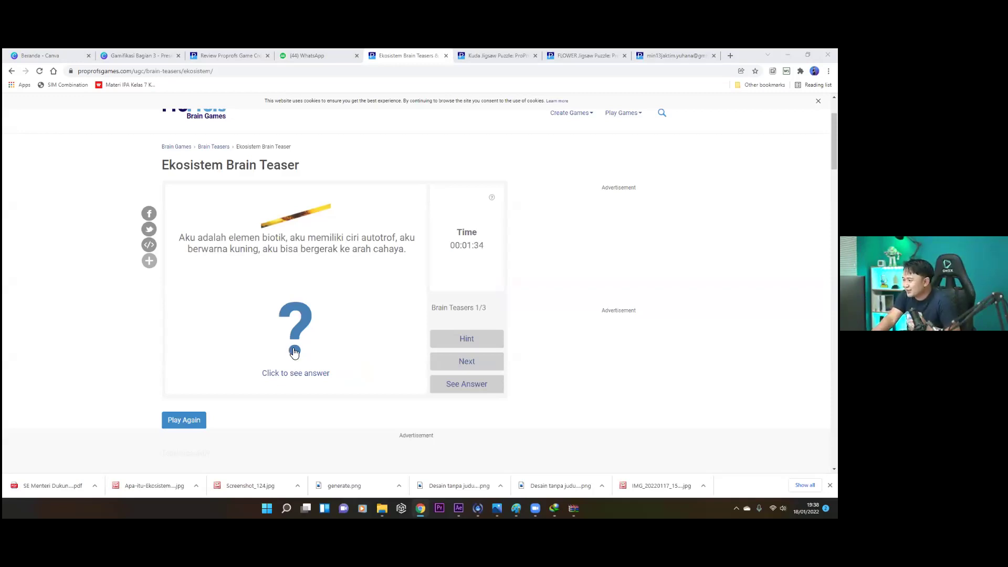
# - Reveal the first riddle's answer and advance to the second riddle
pyautogui.click(292, 350)
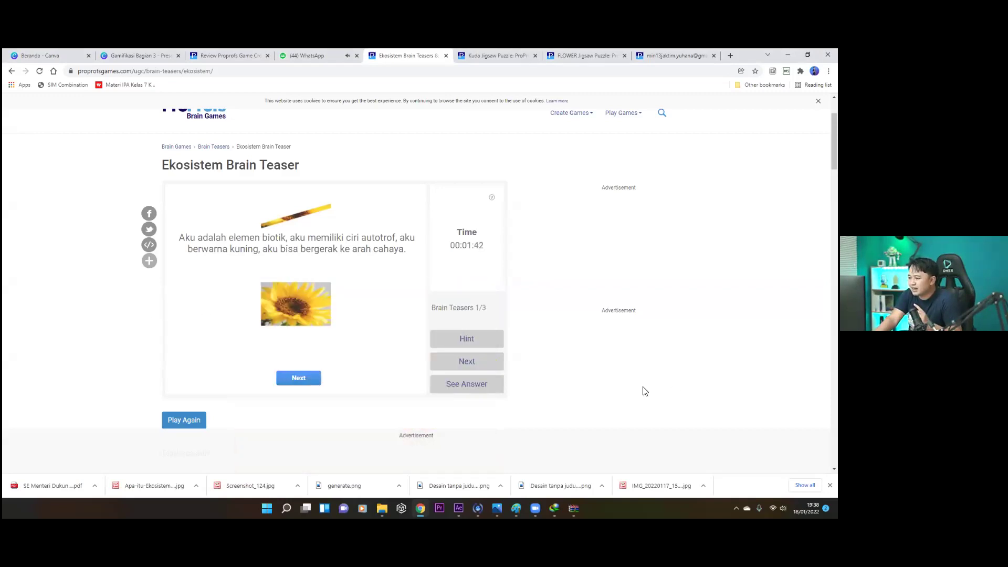
pyautogui.click(293, 378)
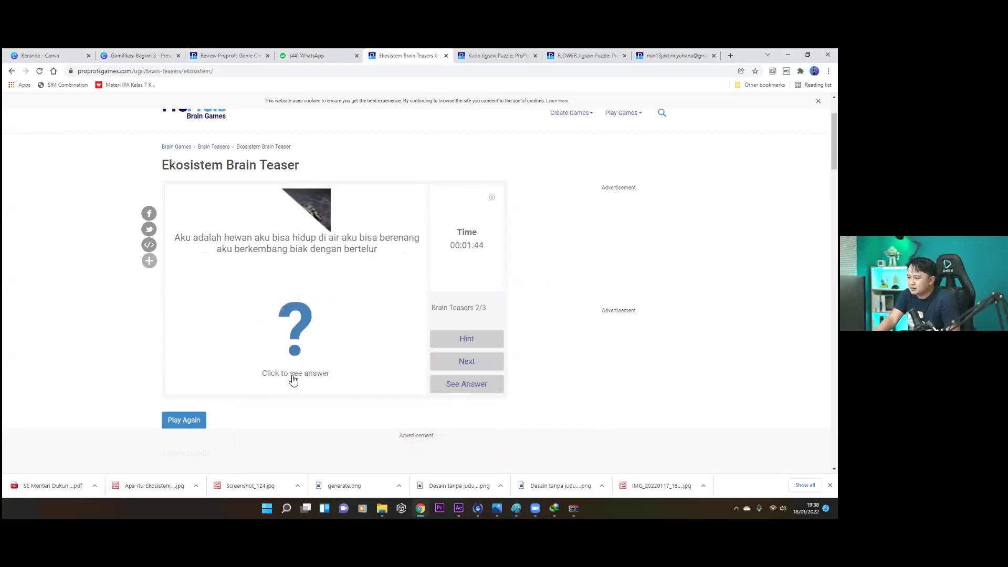
# - Examine the second riddle's clue picture and read its hint
pyautogui.click(321, 212)
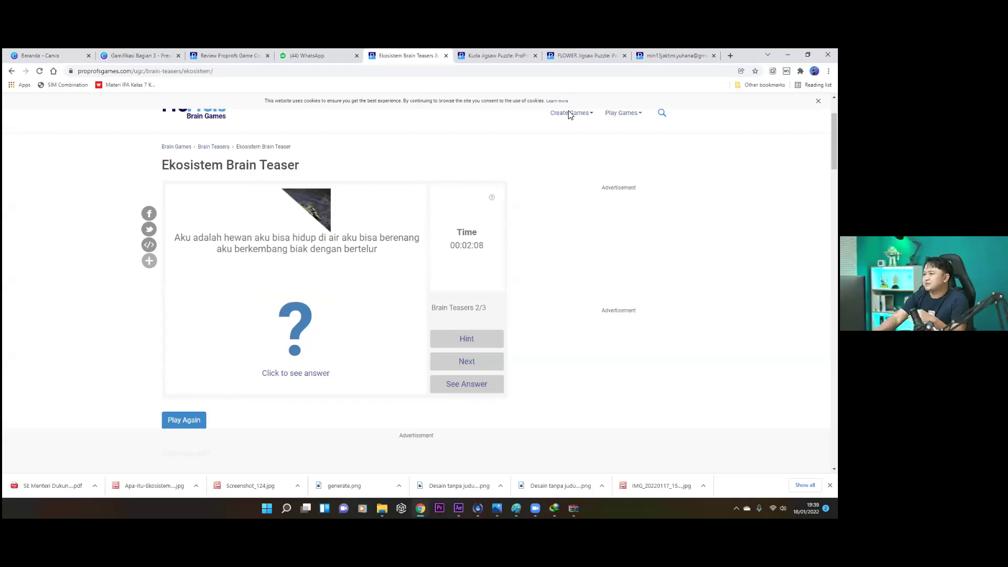
pyautogui.moveTo(568, 113)
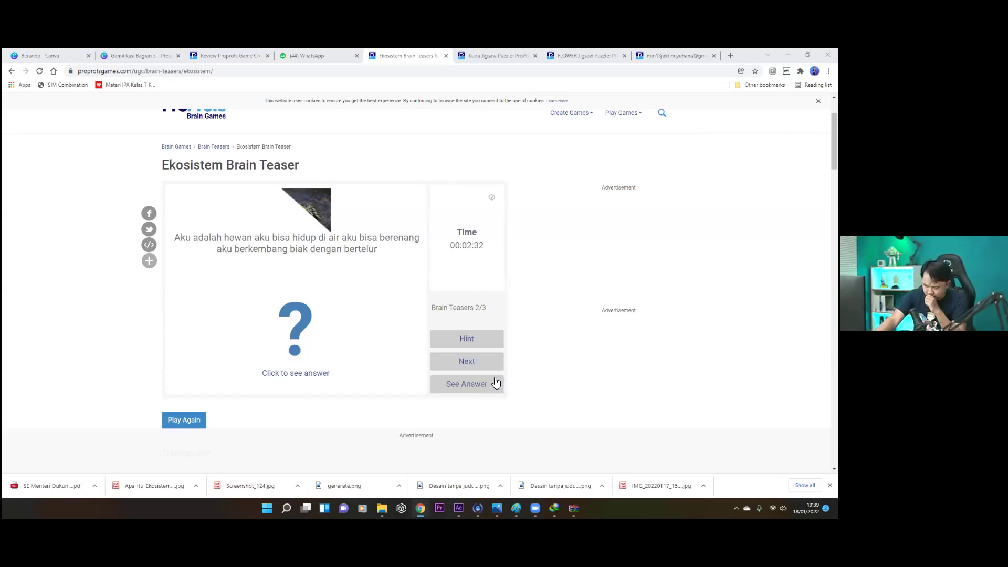
pyautogui.click(483, 339)
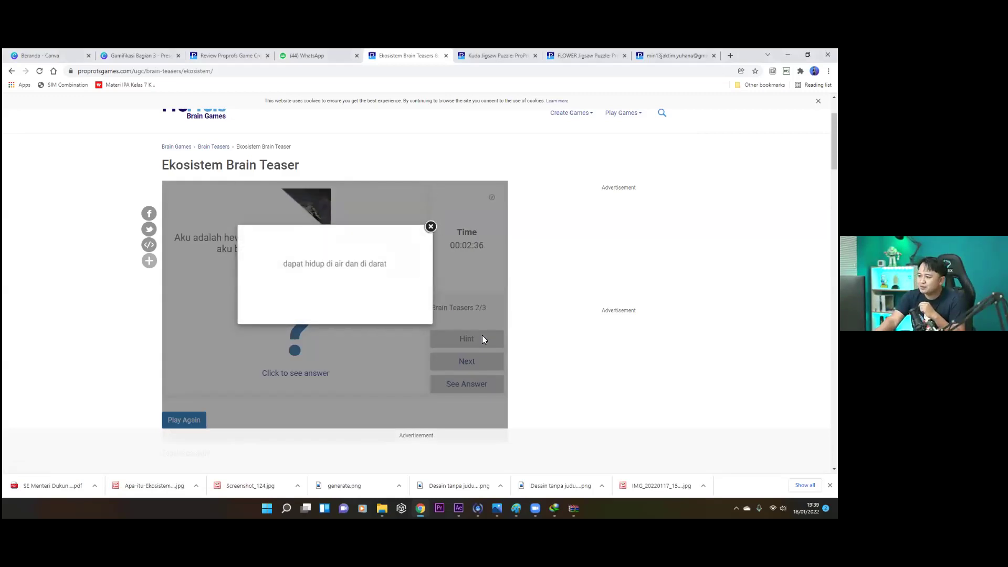
pyautogui.click(430, 227)
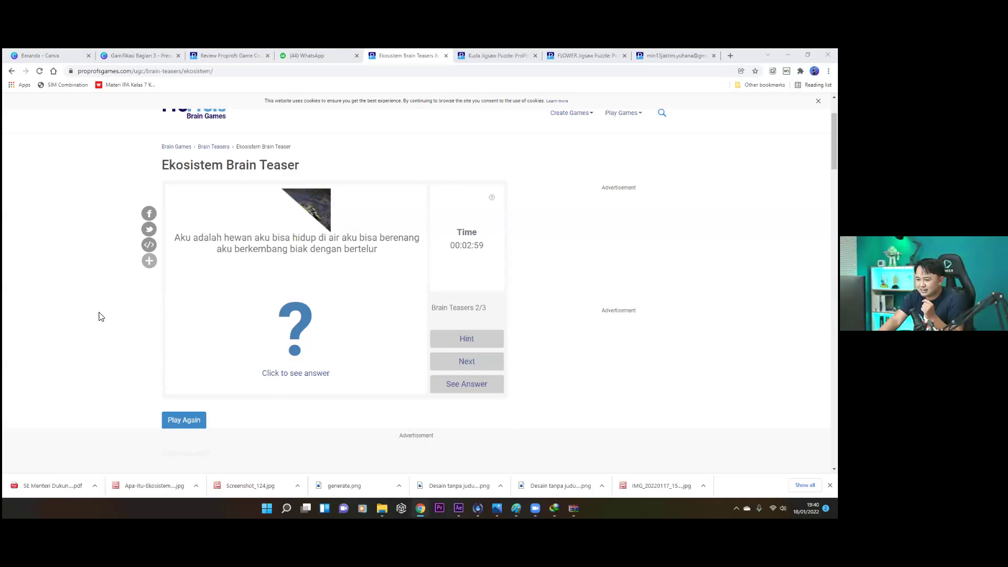
pyautogui.click(323, 213)
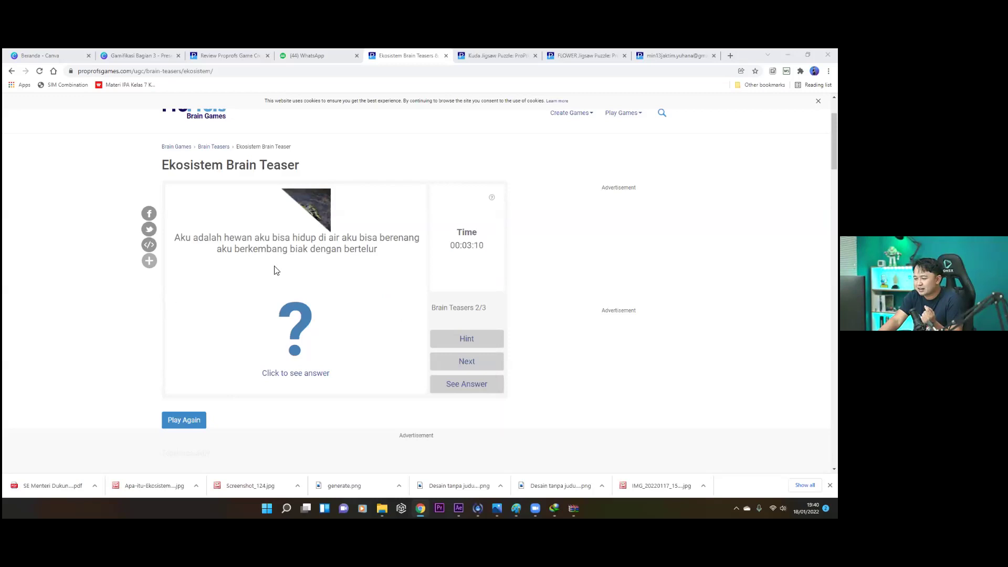
pyautogui.click(326, 219)
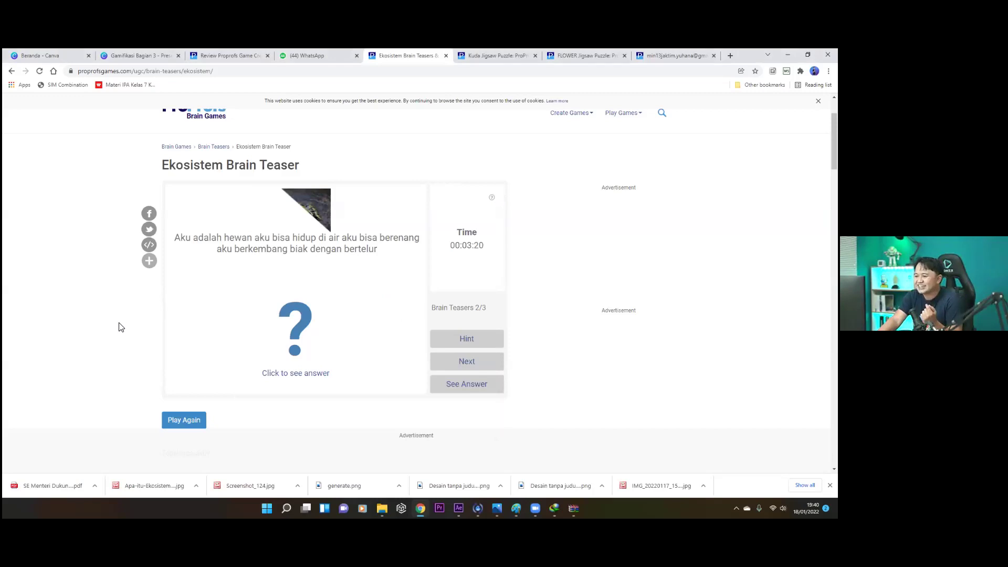
# - Reveal the second riddle's answer and advance to the third riddle
pyautogui.click(296, 333)
pyautogui.moveTo(294, 298)
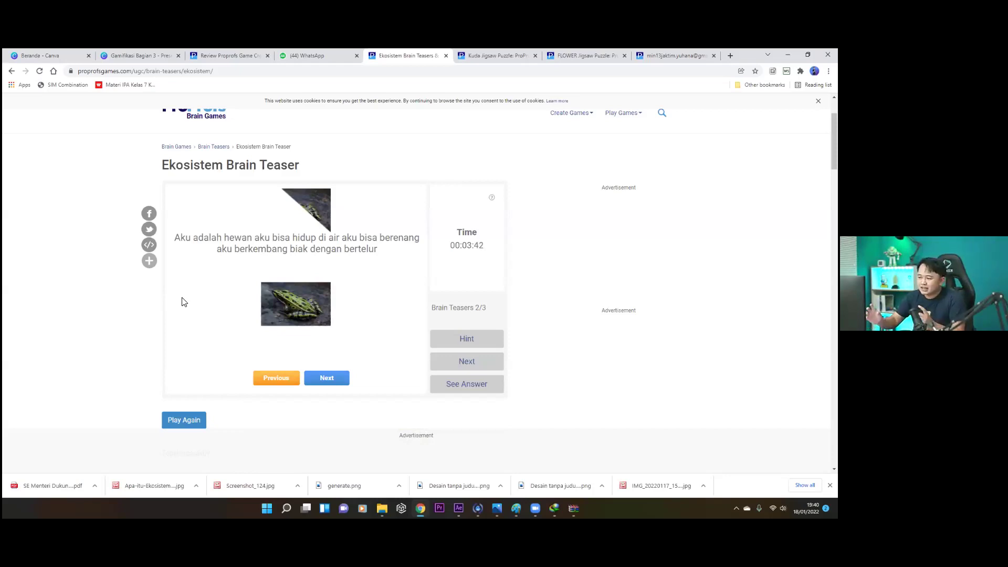
pyautogui.click(336, 383)
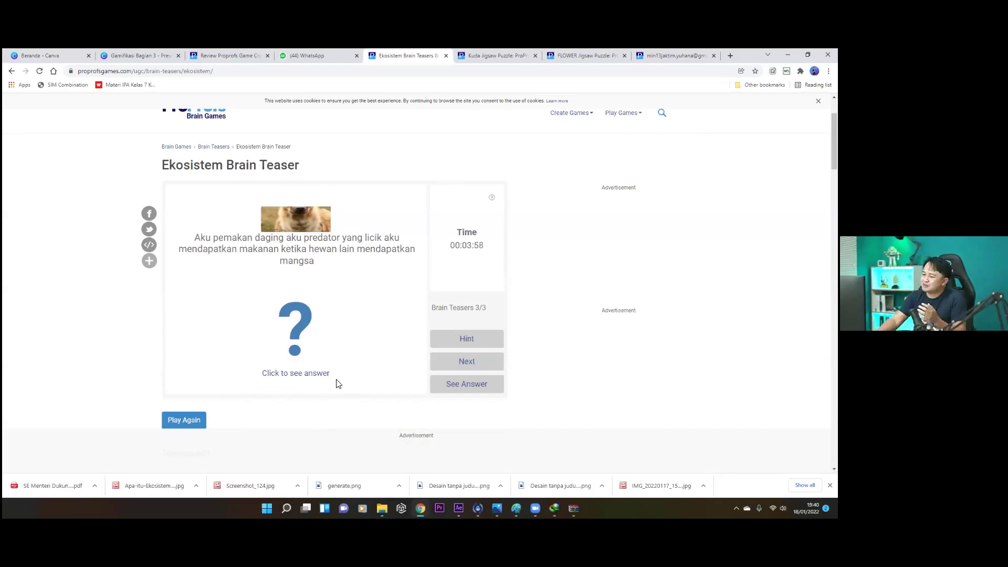
# - Enlarge the third riddle's clue picture and read its hint about the predator
pyautogui.click(299, 218)
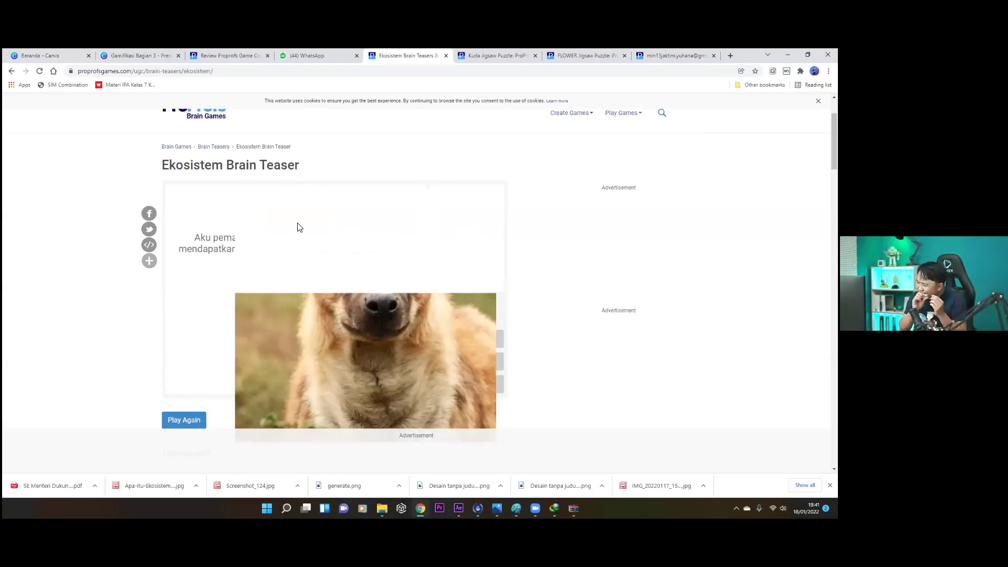
pyautogui.click(364, 91)
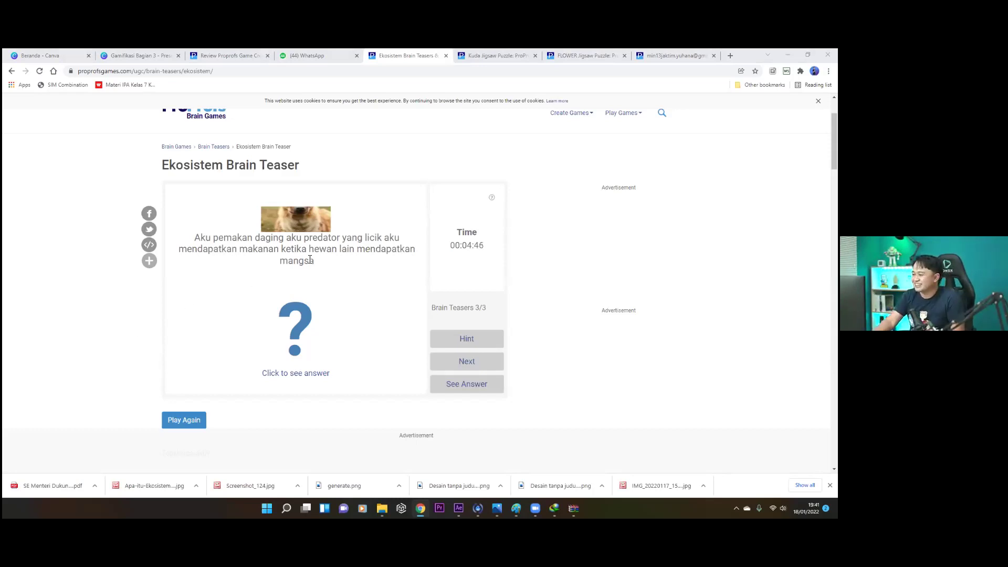
pyautogui.click(461, 339)
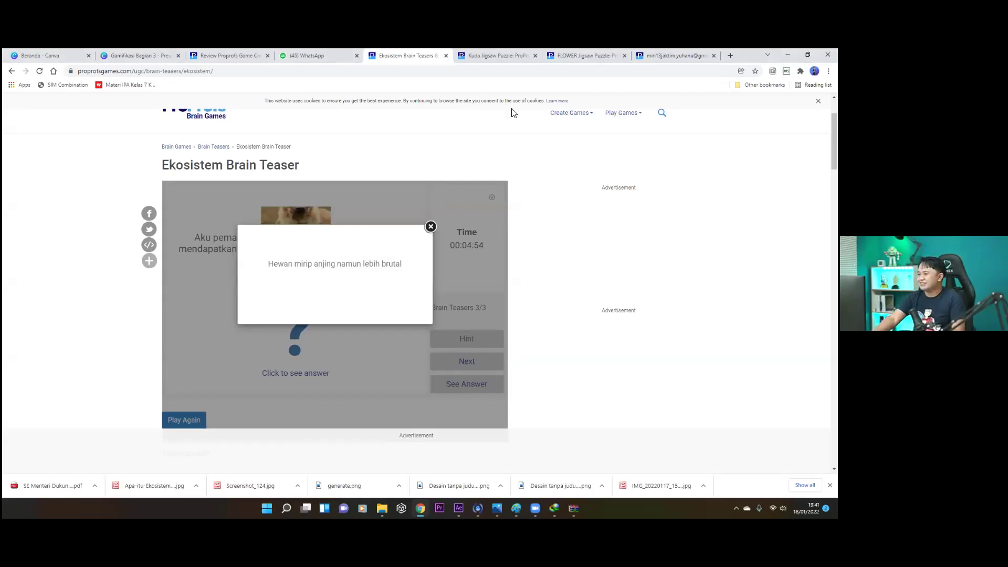
pyautogui.click(431, 227)
pyautogui.click(302, 220)
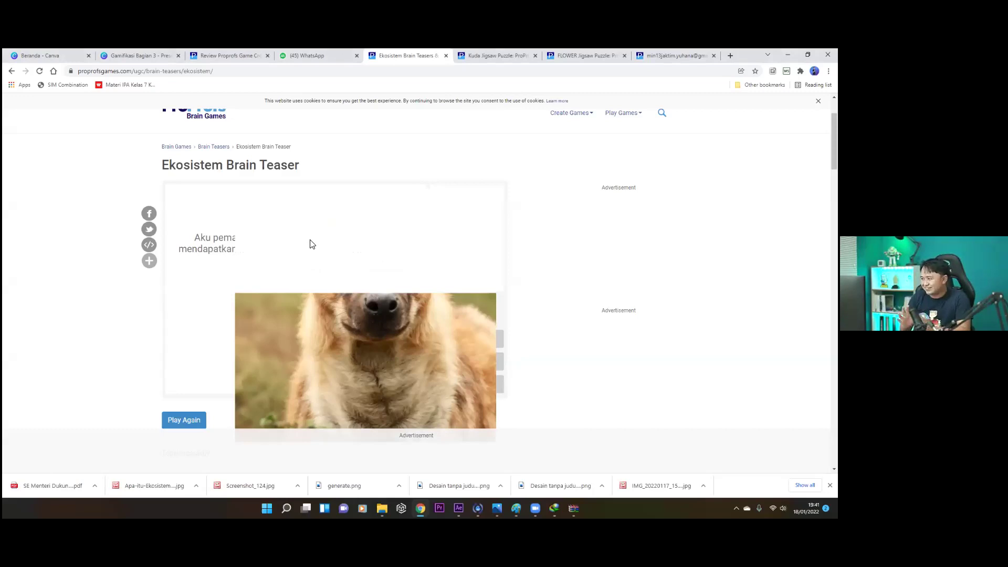
pyautogui.click(371, 92)
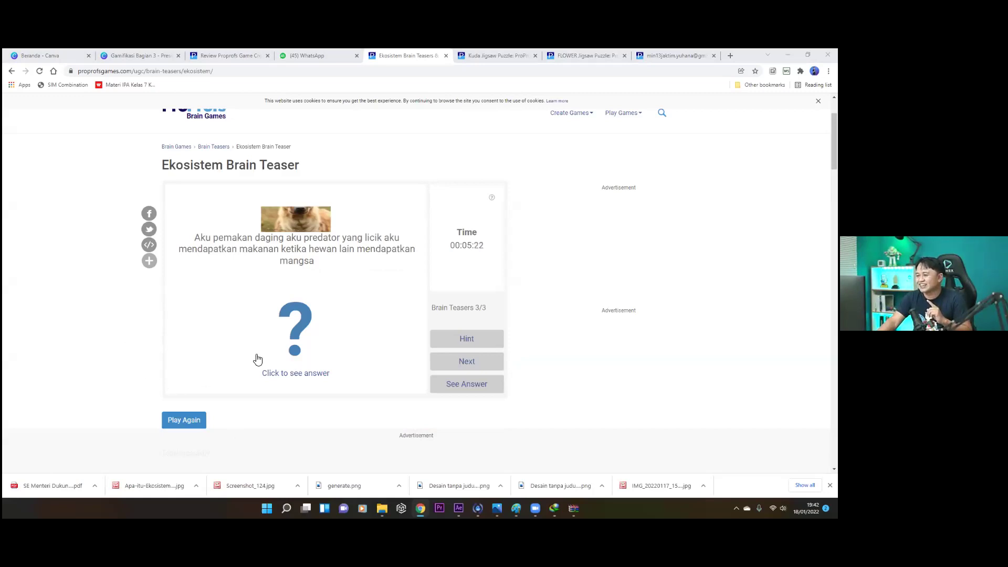
# - Reveal the third riddle's answer, view its picture enlarged and reread the hint
pyautogui.click(292, 346)
pyautogui.click(300, 315)
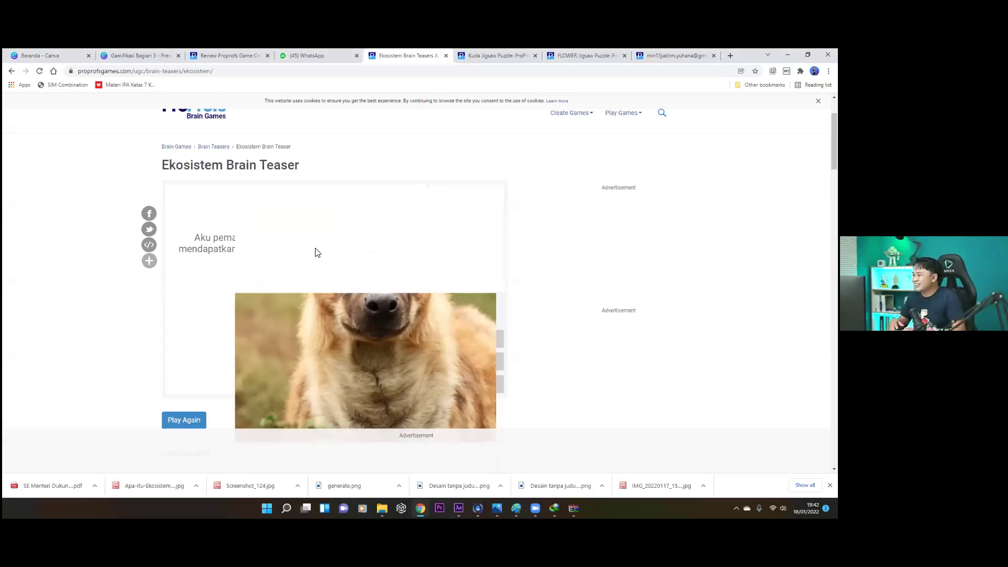
pyautogui.moveTo(282, 320)
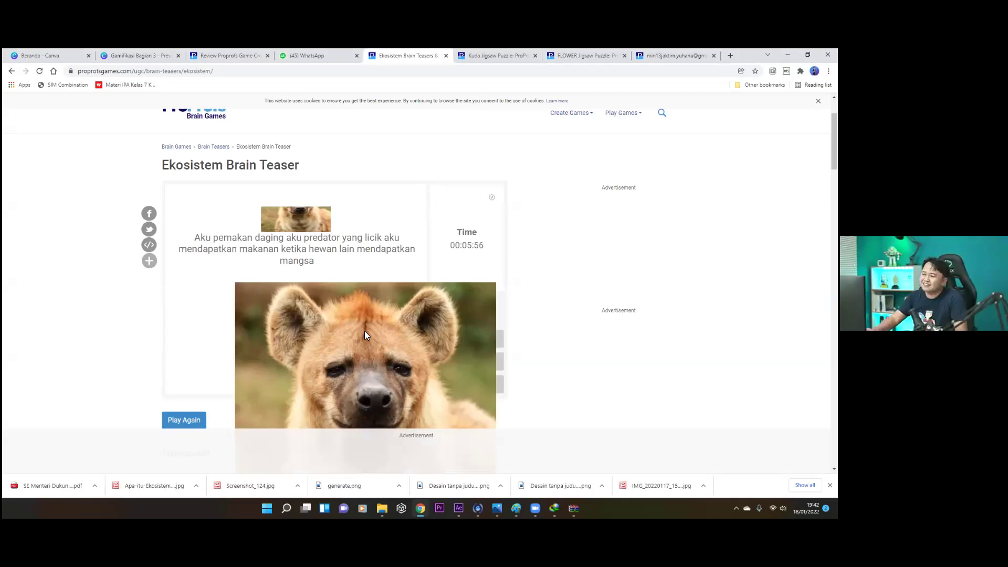
pyautogui.click(489, 342)
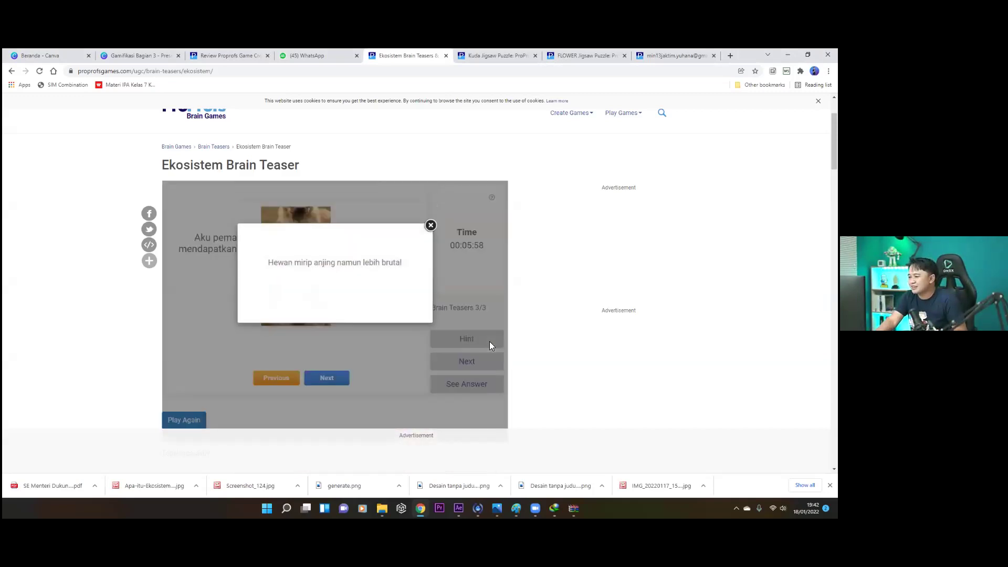
pyautogui.click(430, 225)
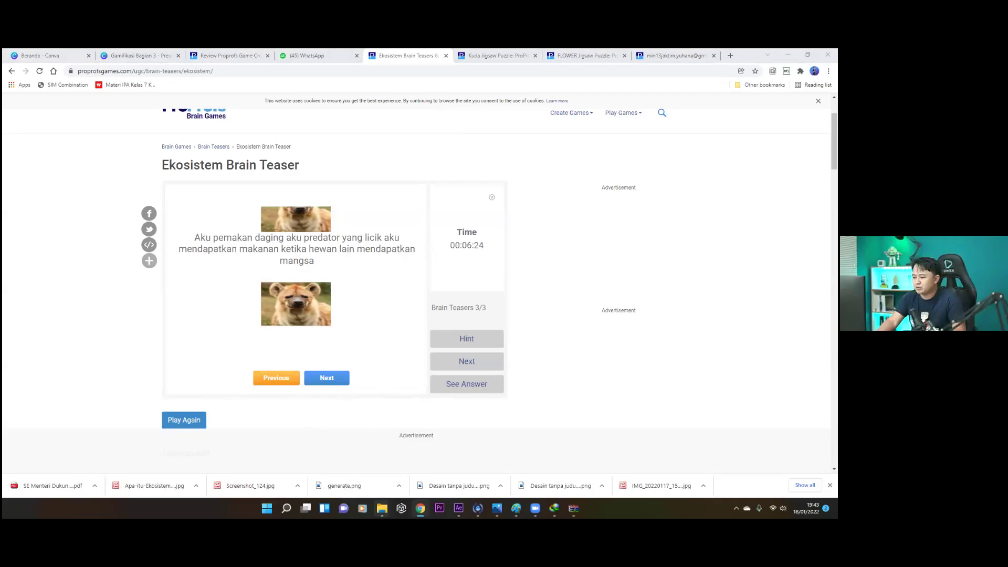
# - Switch to the brain teaser folder in File Explorer and open image 1 in Photos
pyautogui.moveTo(382, 507)
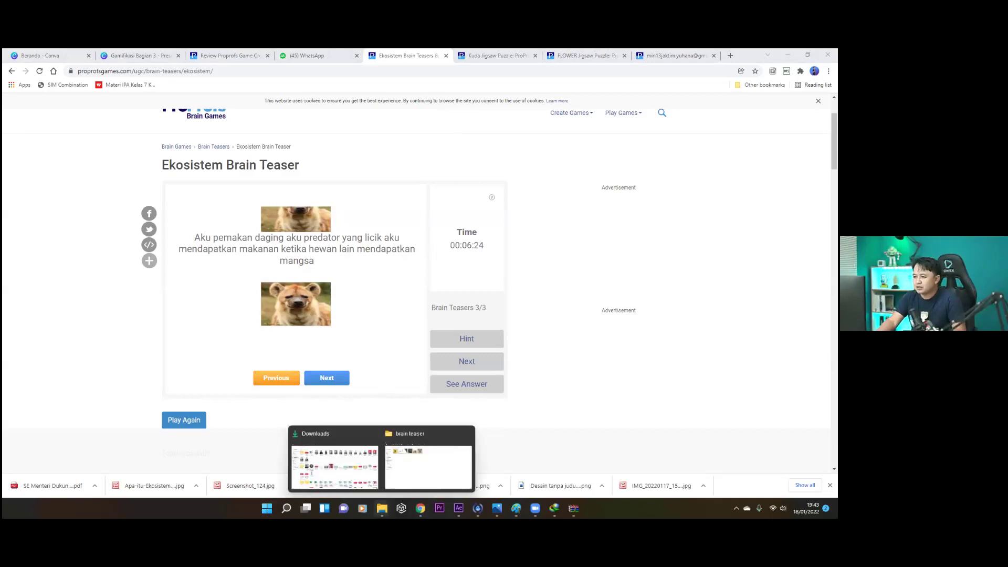
pyautogui.click(407, 475)
pyautogui.click(297, 233)
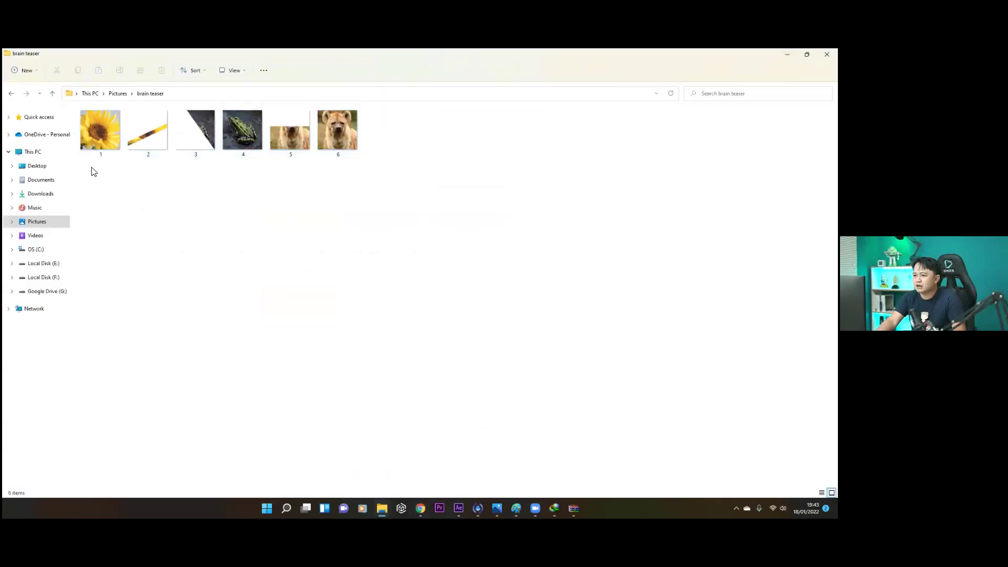
pyautogui.doubleClick(88, 145)
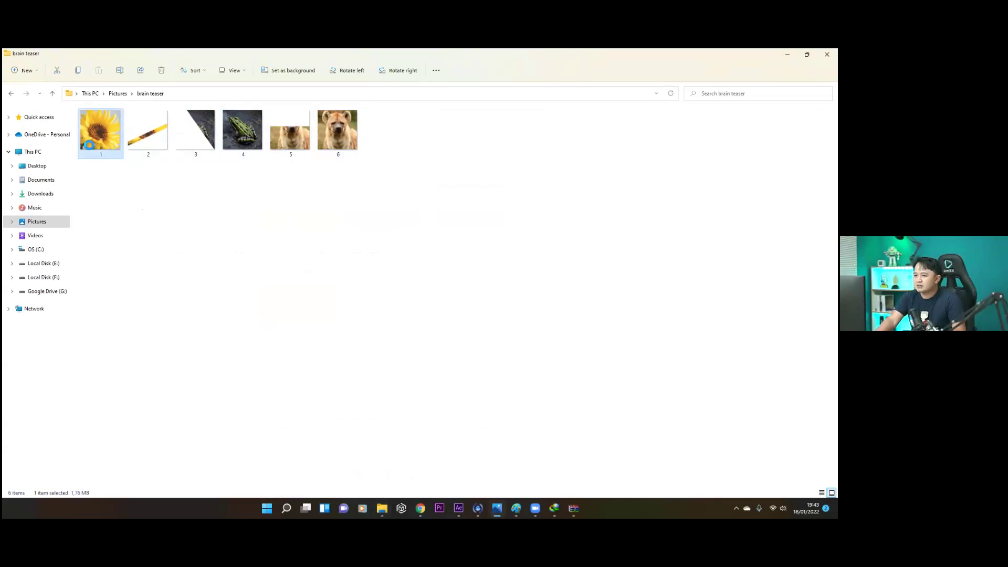
# - Compare the cropped clue images 2 and 3 with the full sunflower and frog pictures 1 and 4
pyautogui.press('Right')
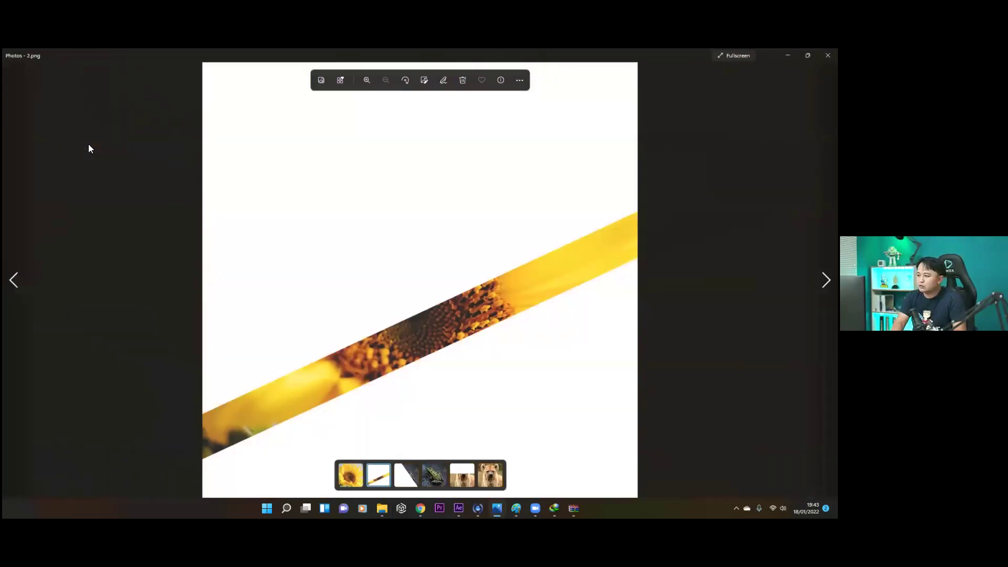
pyautogui.press('Right')
pyautogui.press('Left')
pyautogui.press('Right')
pyautogui.press('Right')
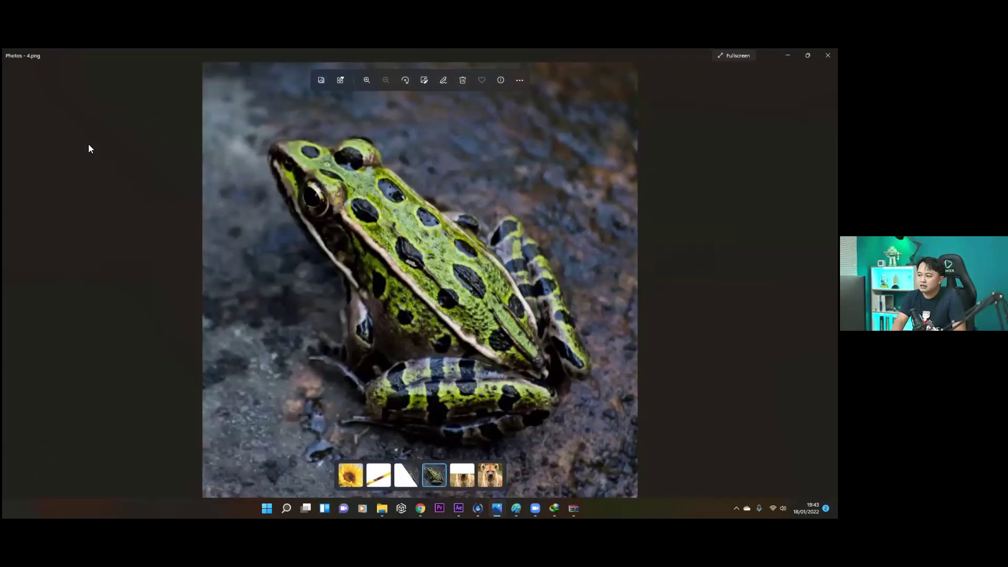
pyautogui.press('Left')
pyautogui.press('Left')
pyautogui.press('Left')
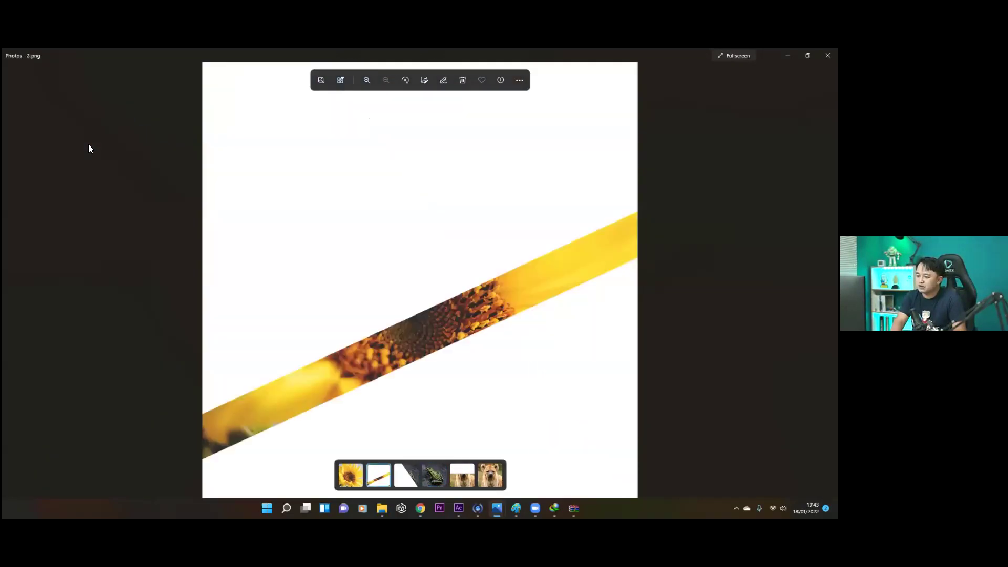
pyautogui.press('Right')
pyautogui.press('Right')
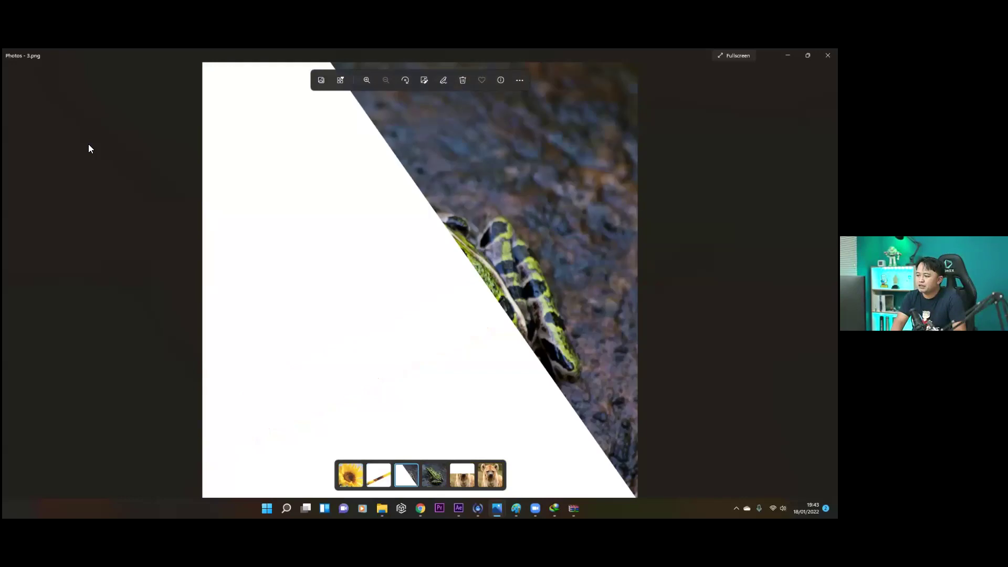
# - Browse on to images 5 and 6 and compare the cropped hyena clue with the full picture
pyautogui.press('Right')
pyautogui.press('Right')
pyautogui.press('Right')
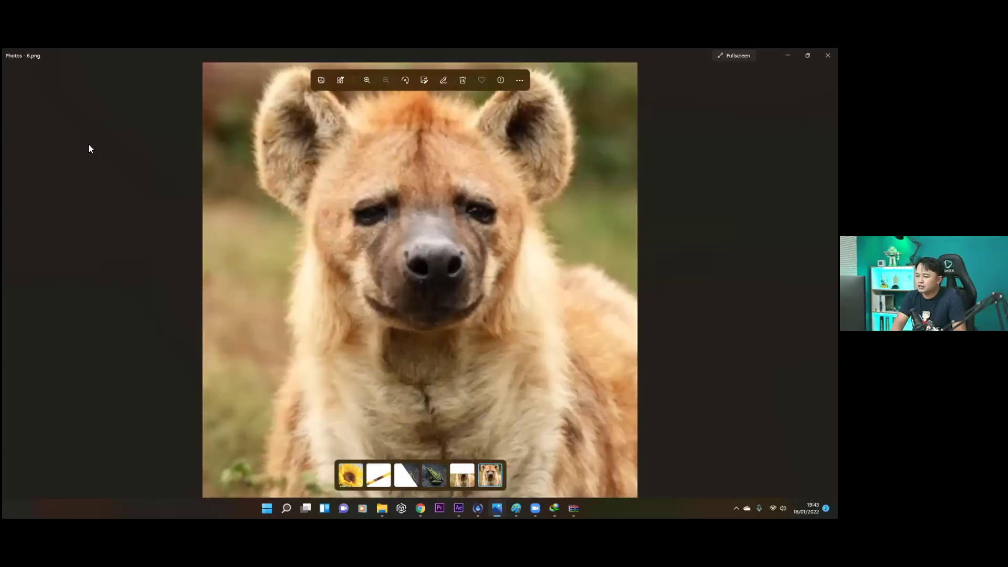
pyautogui.press('Left')
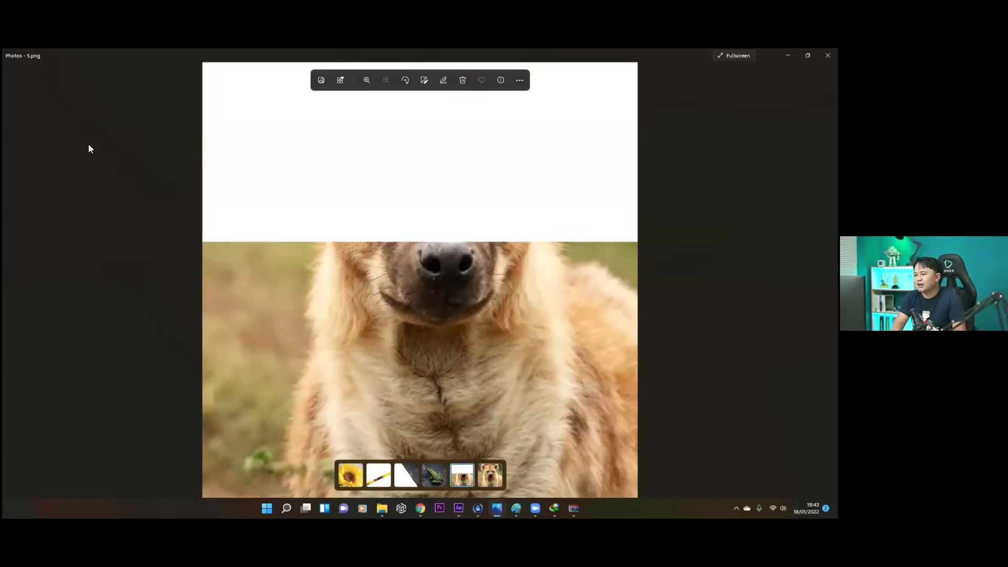
pyautogui.press('Right')
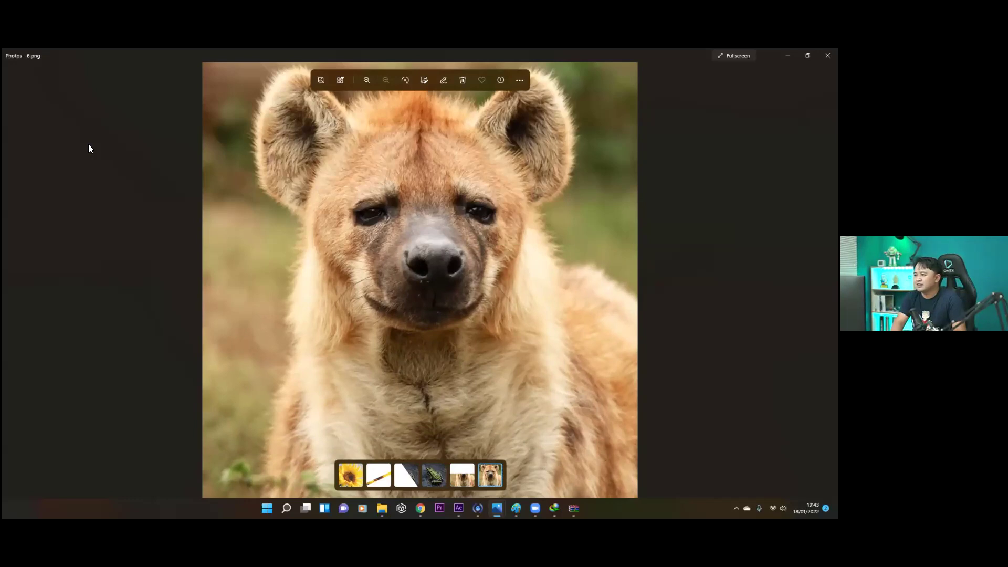
pyautogui.press('Left')
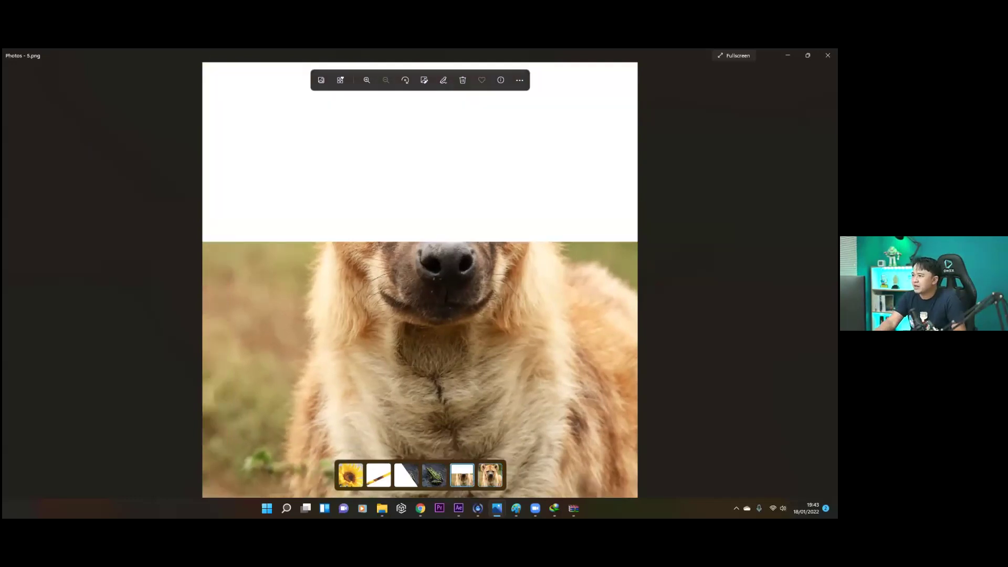
# - Revisit the third riddle in Chrome and view clue image 2 from the brain teaser folder in Photos
pyautogui.hotkey('alt', 'Tab')
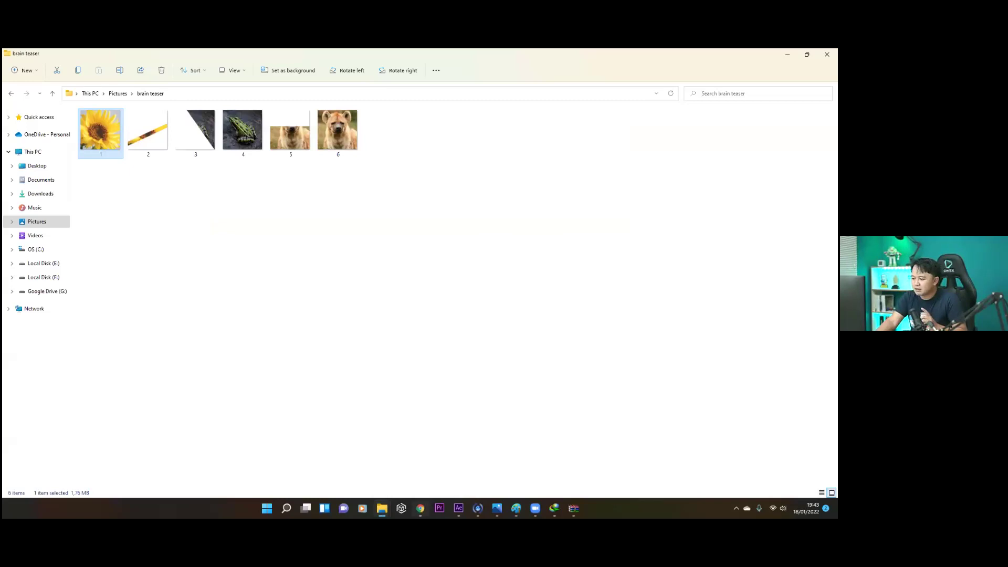
pyautogui.click(420, 508)
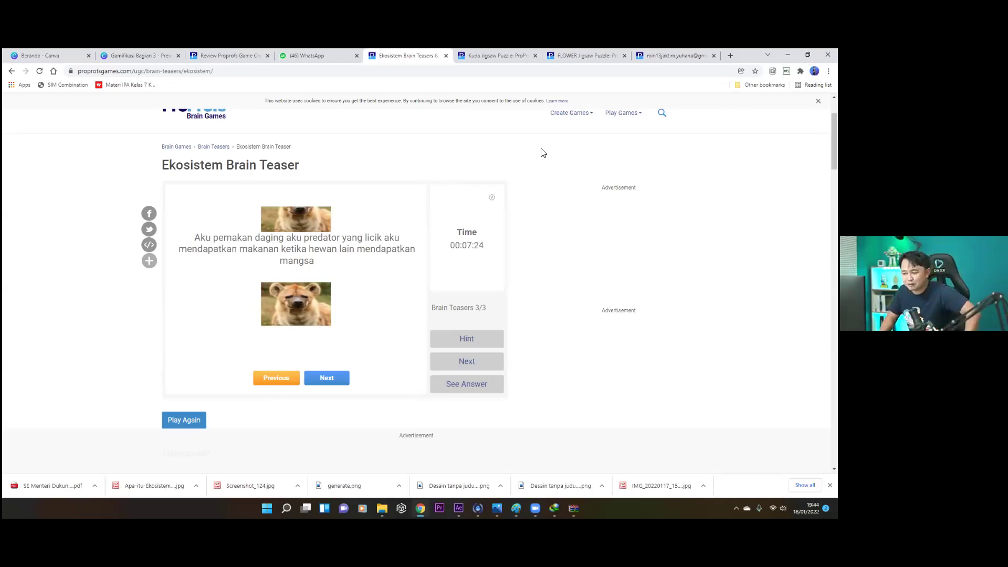
pyautogui.moveTo(381, 508)
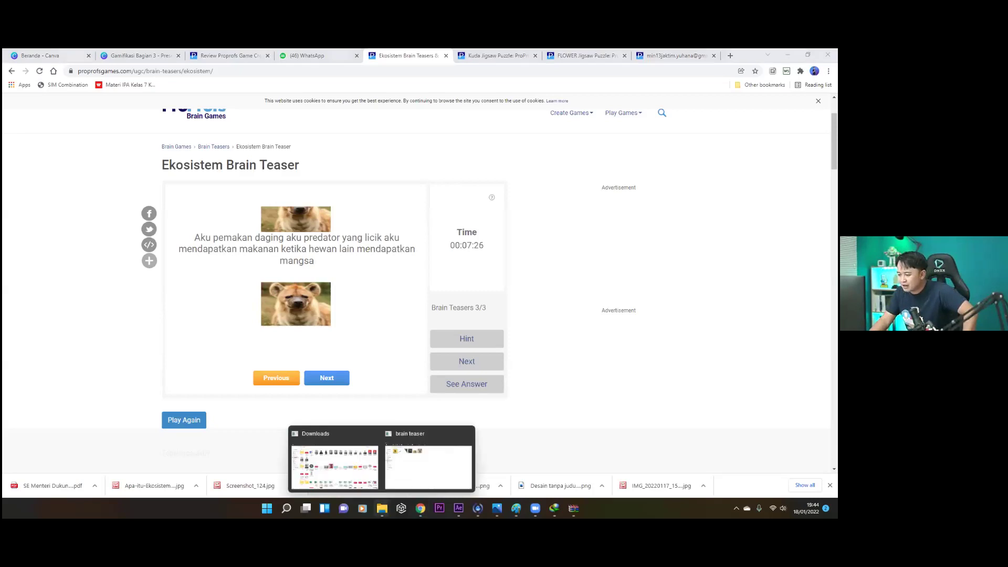
pyautogui.click(420, 470)
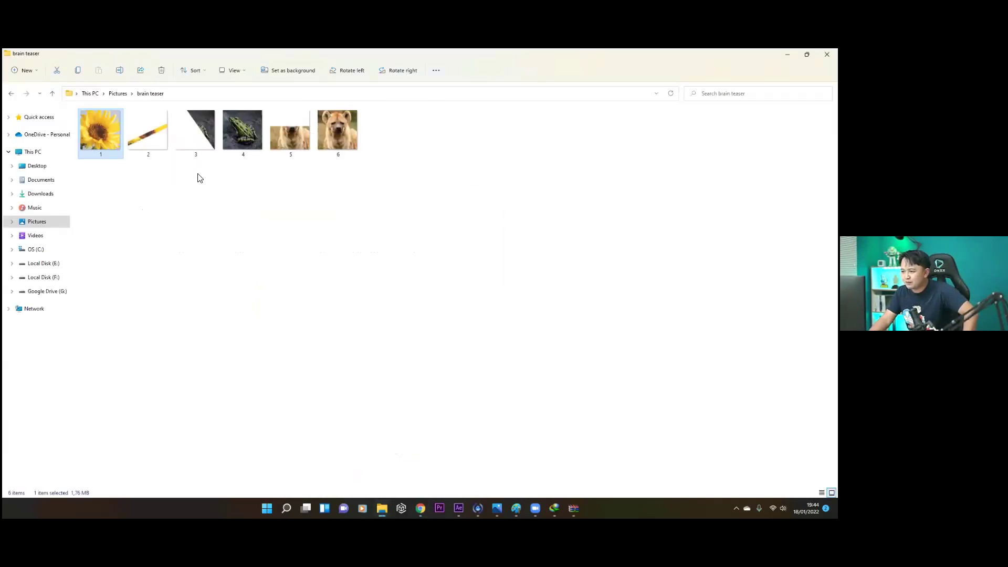
pyautogui.doubleClick(151, 142)
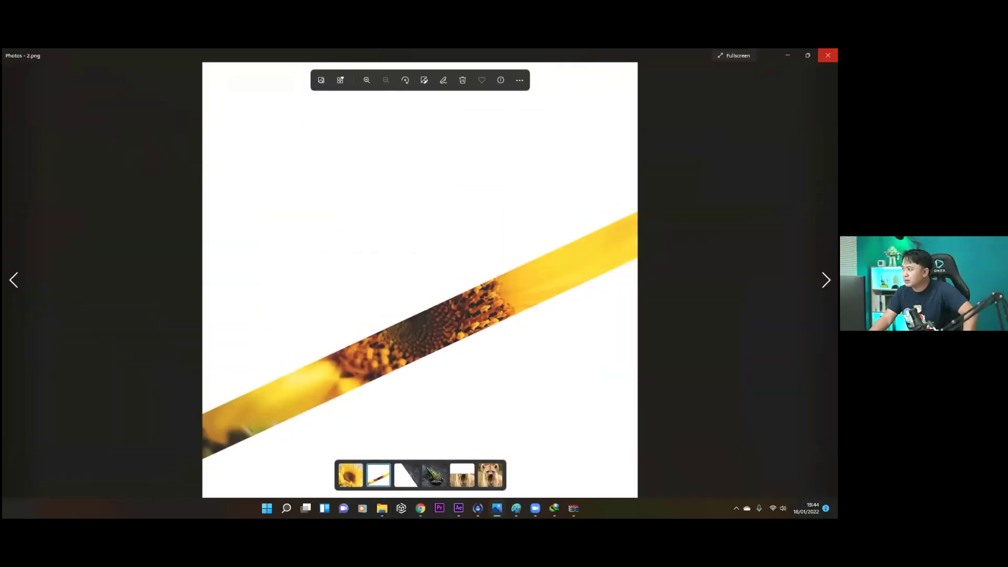
pyautogui.click(827, 55)
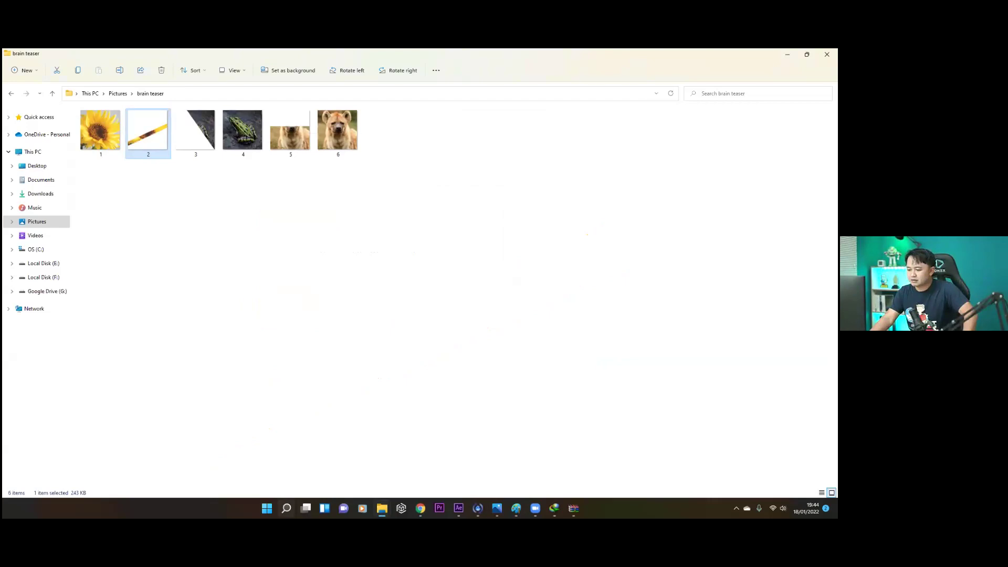
# - Launch Paint and open sunflower image 1 from the brain teaser folder in Pictures, with the whole picture in view
pyautogui.click(287, 507)
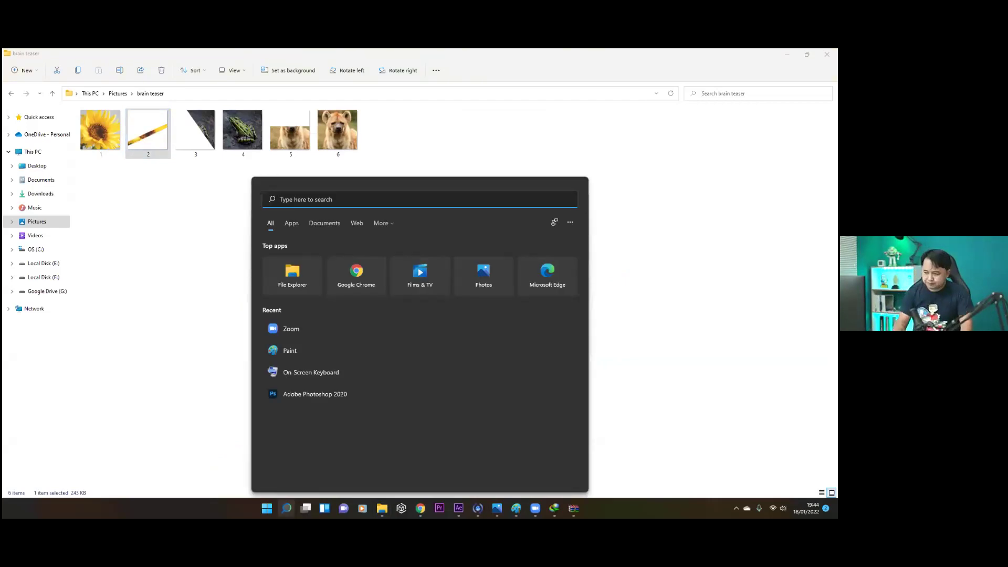
pyautogui.click(287, 353)
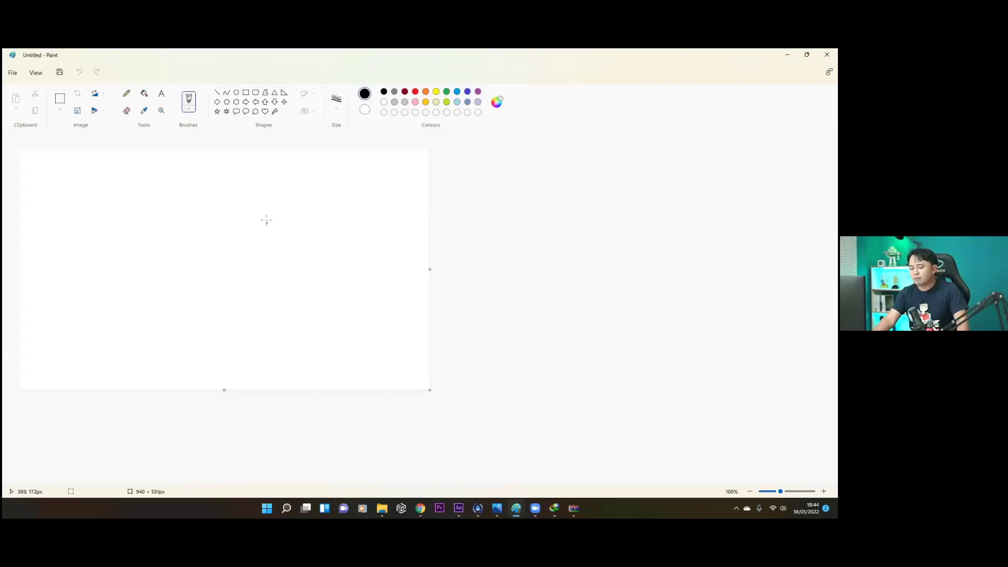
pyautogui.click(11, 76)
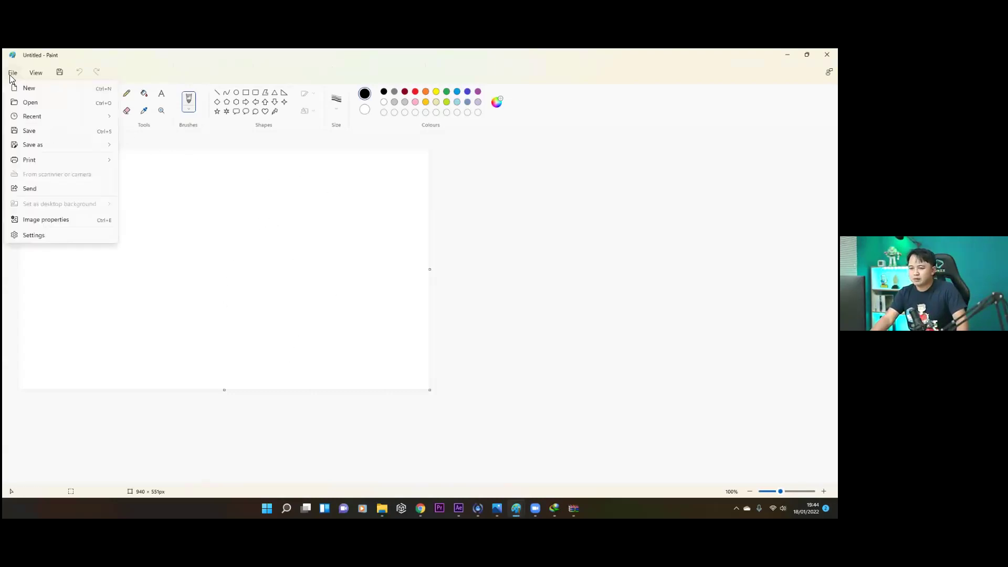
pyautogui.click(28, 106)
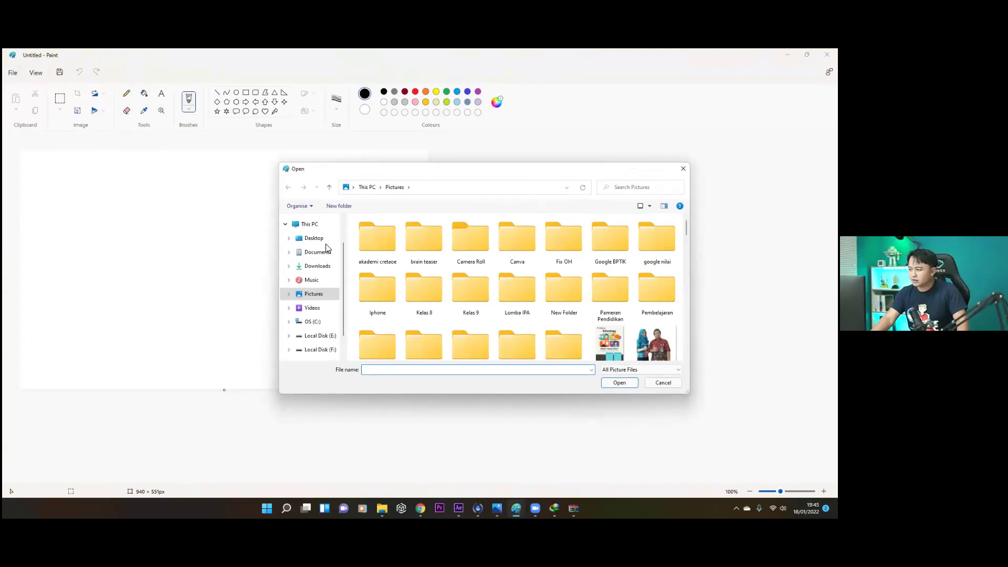
pyautogui.doubleClick(425, 246)
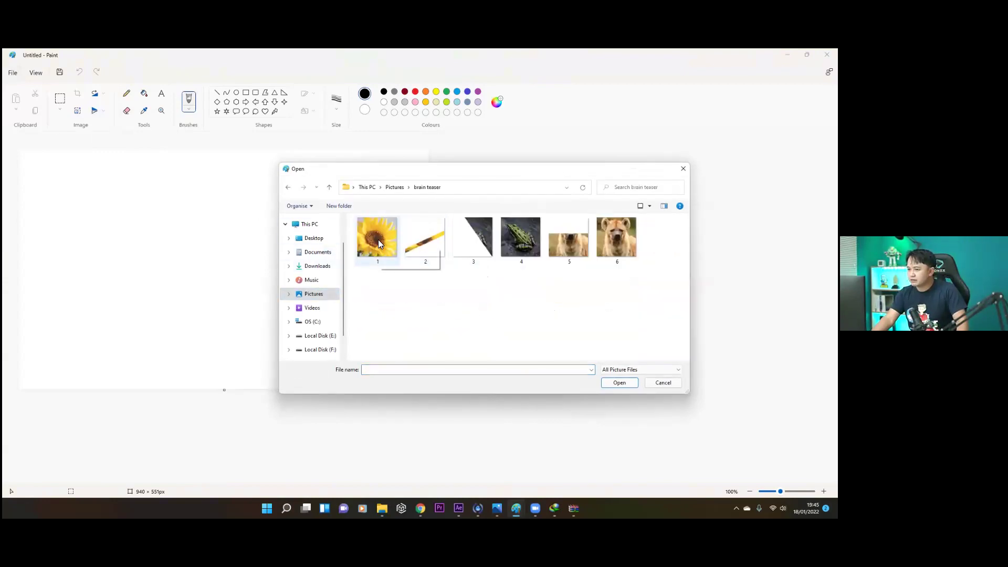
pyautogui.doubleClick(378, 240)
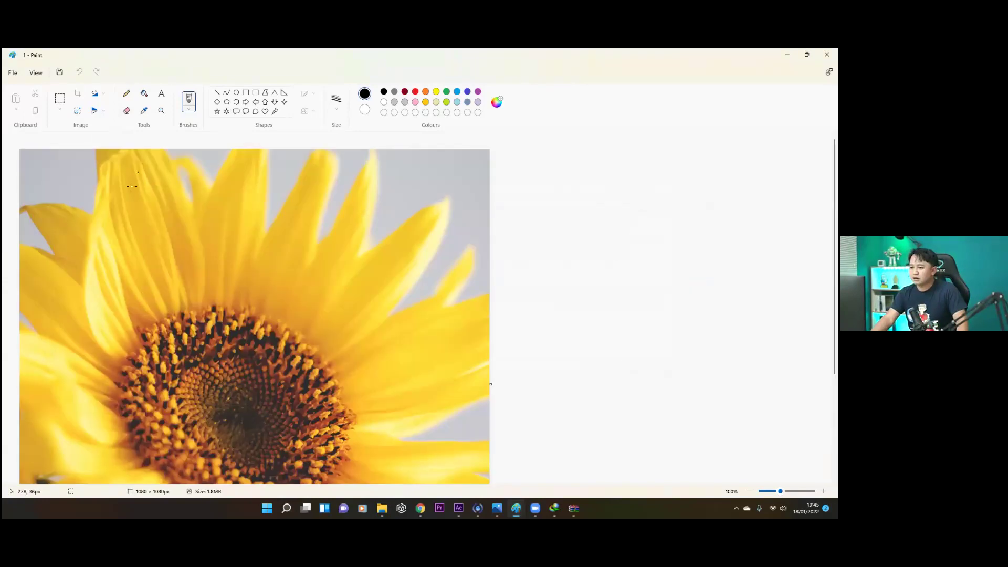
pyautogui.click(161, 110)
pyautogui.rightClick(194, 212)
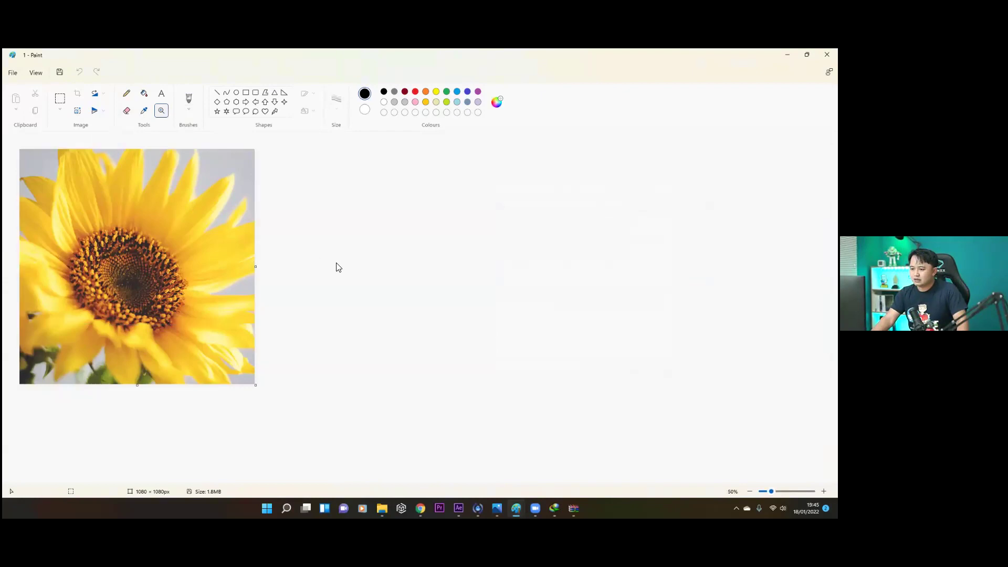
# - Draw a rectangle about 1253 × 667 px over the sunflower with no outline and a solid white fill
pyautogui.click(245, 93)
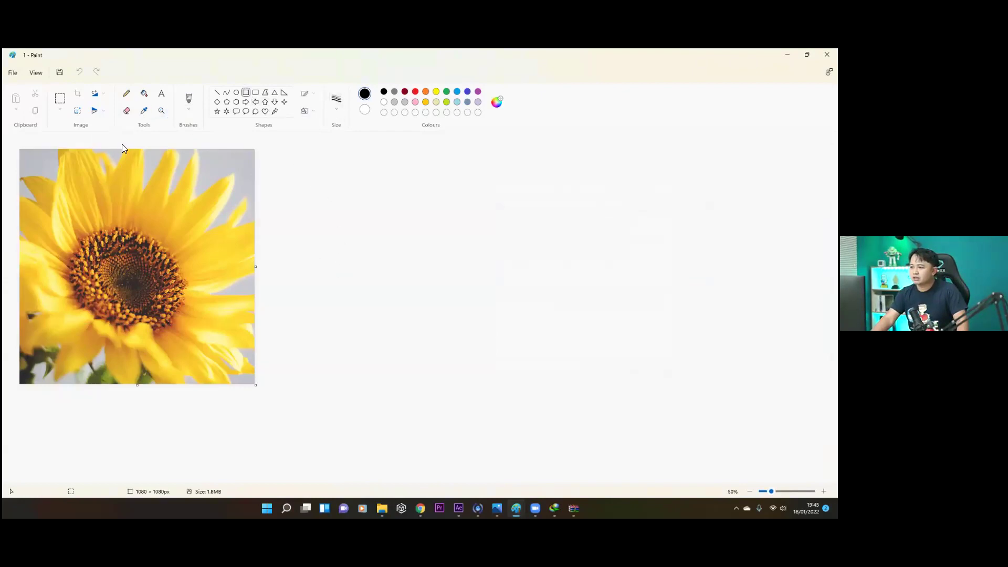
pyautogui.moveTo(42, 152); pyautogui.dragTo(313, 298)
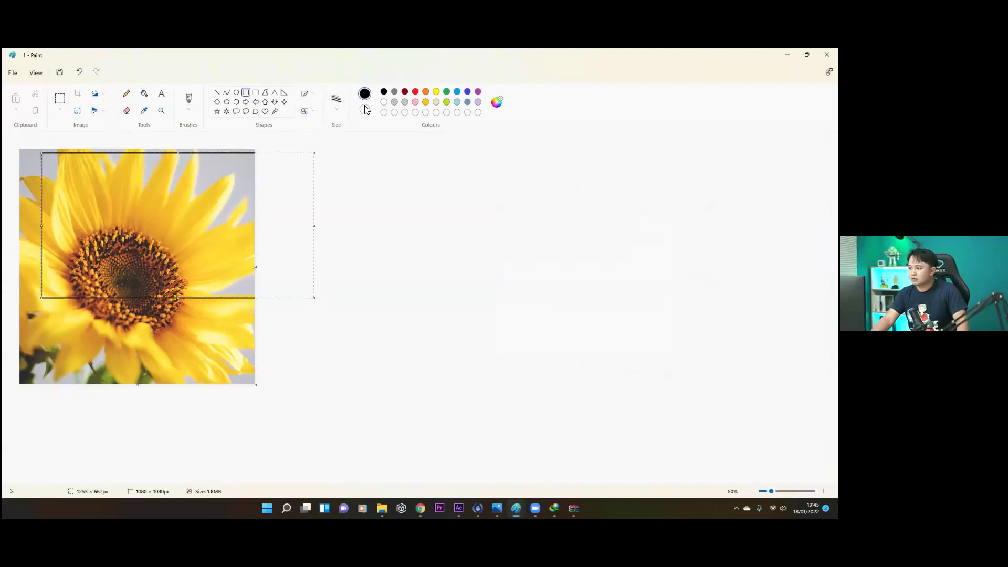
pyautogui.click(312, 98)
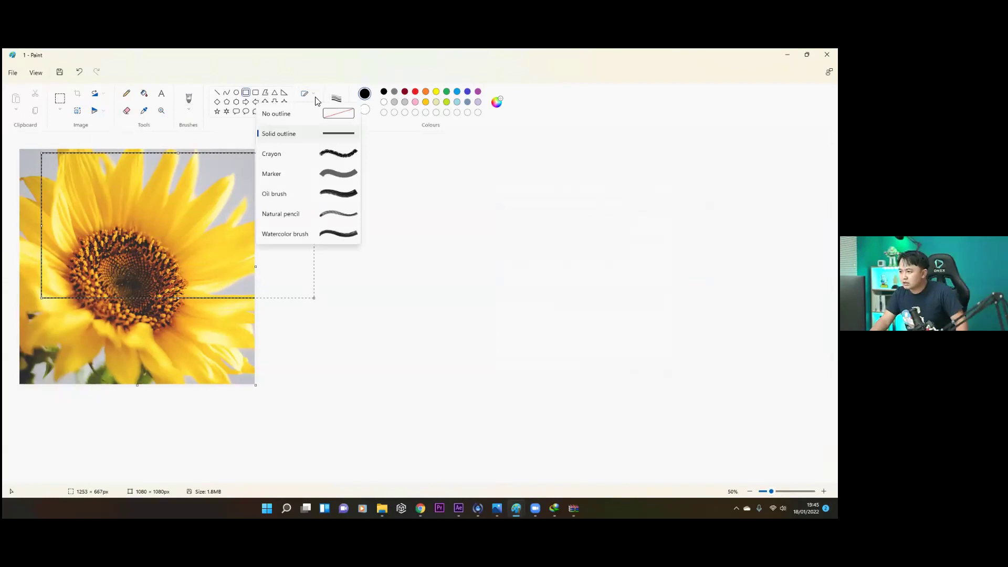
pyautogui.click(333, 112)
pyautogui.click(315, 111)
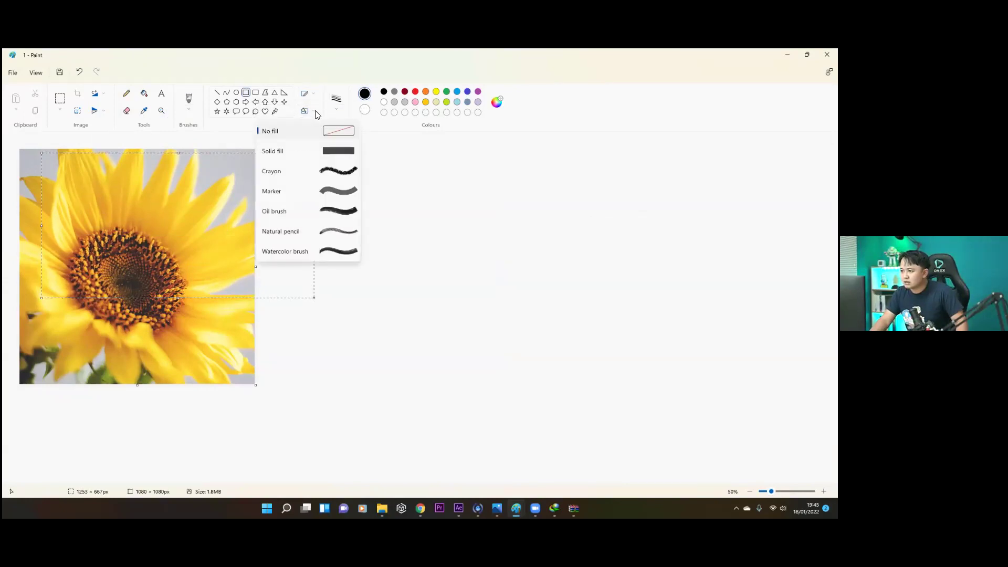
pyautogui.click(320, 152)
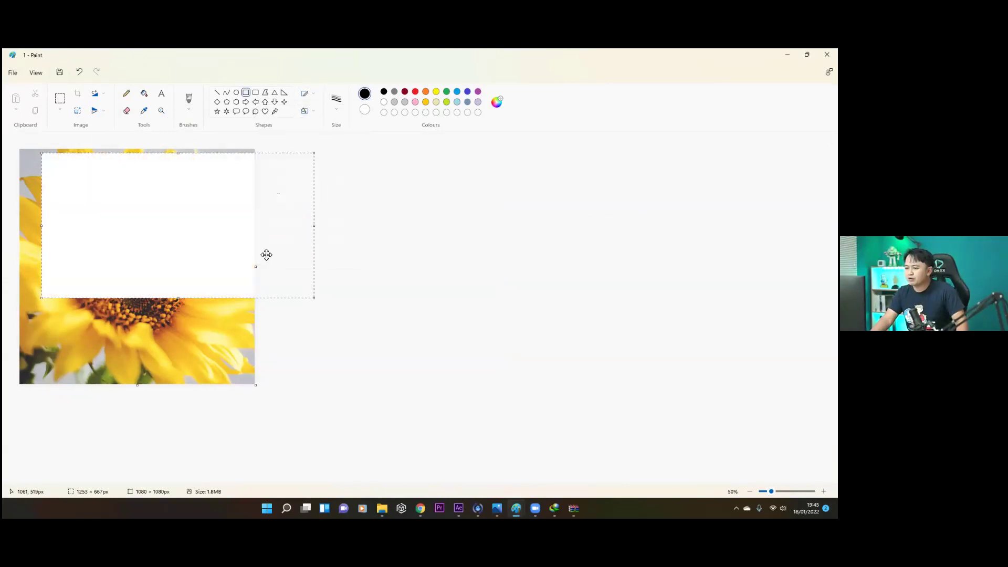
# - Try the white rectangle in different positions over the upper part of the sunflower
pyautogui.moveTo(216, 236); pyautogui.dragTo(181, 214)
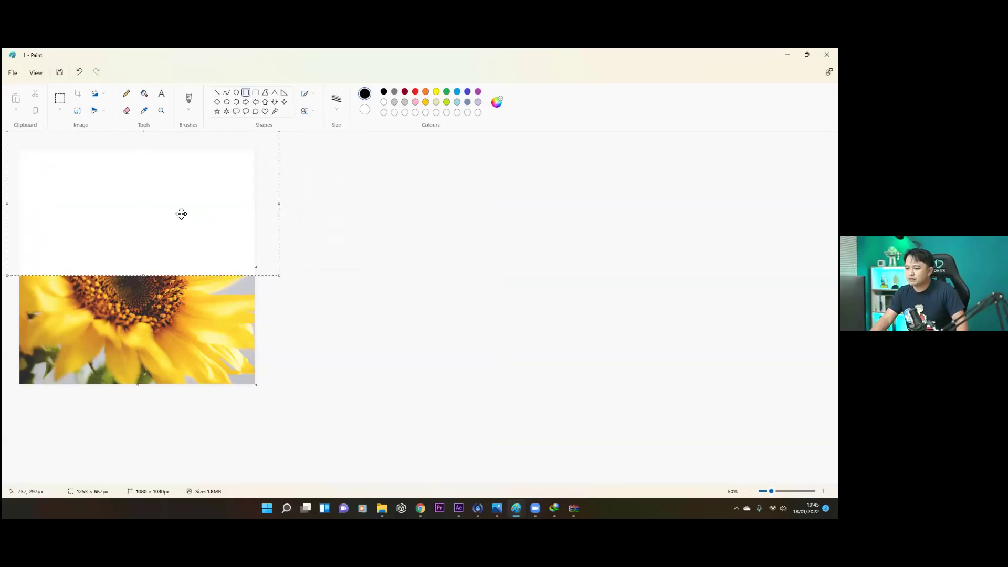
pyautogui.moveTo(196, 247)
pyautogui.mouseDown()
pyautogui.moveTo(196, 215)
pyautogui.moveTo(196, 237)
pyautogui.mouseUp()
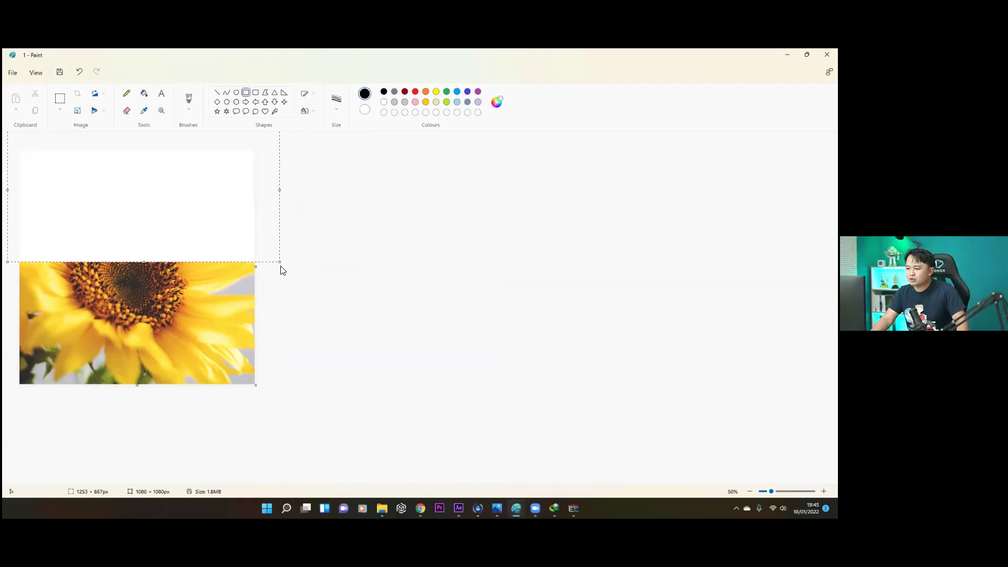
pyautogui.hotkey('ctrl', 'z')
pyautogui.hotkey('ctrl', 'z')
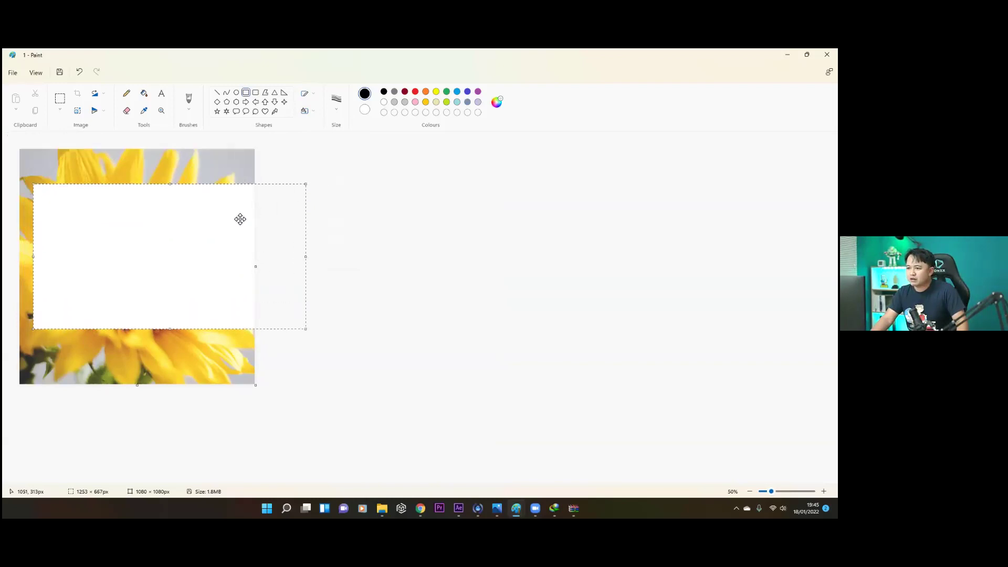
pyautogui.hotkey('ctrl', 'z')
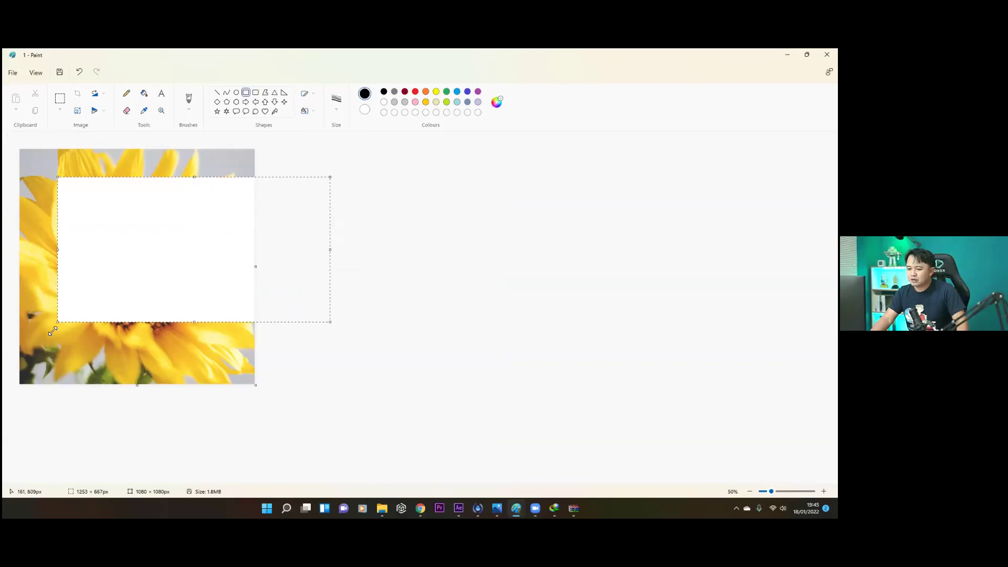
pyautogui.moveTo(111, 287); pyautogui.dragTo(62, 242)
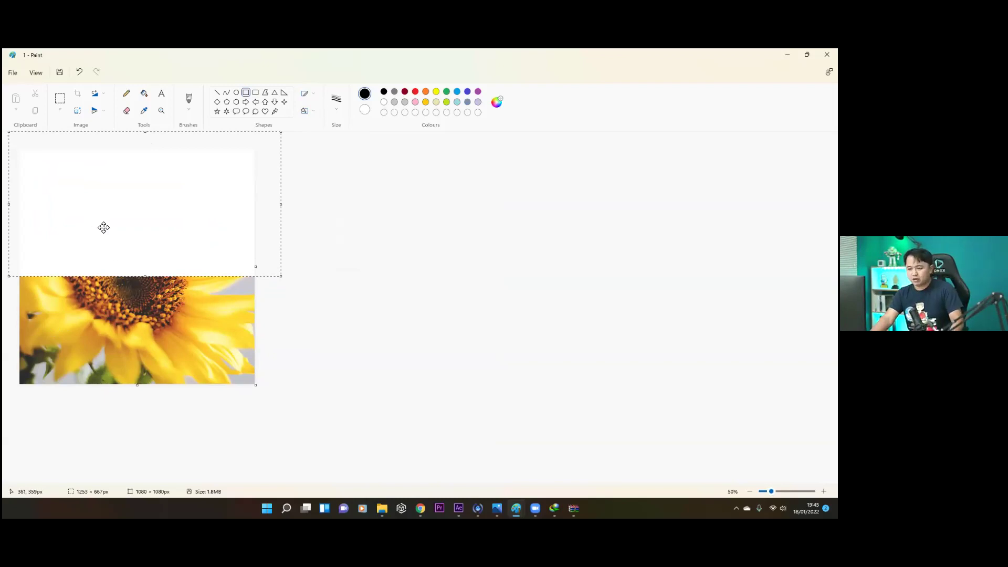
# - Rotate the white rectangle a quarter turn and place it over the right half of the sunflower
pyautogui.rightClick(112, 225)
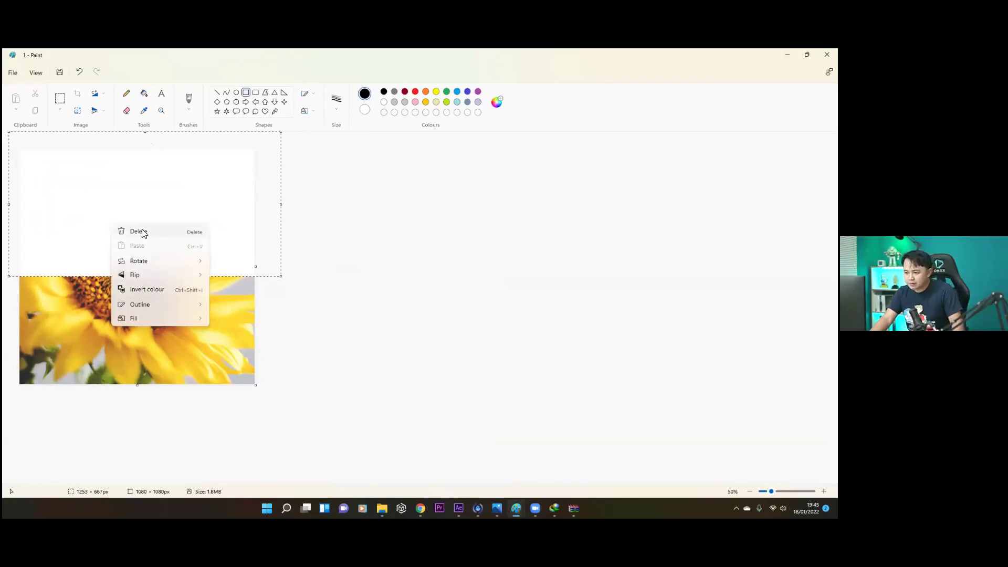
pyautogui.moveTo(139, 266)
pyautogui.click(219, 261)
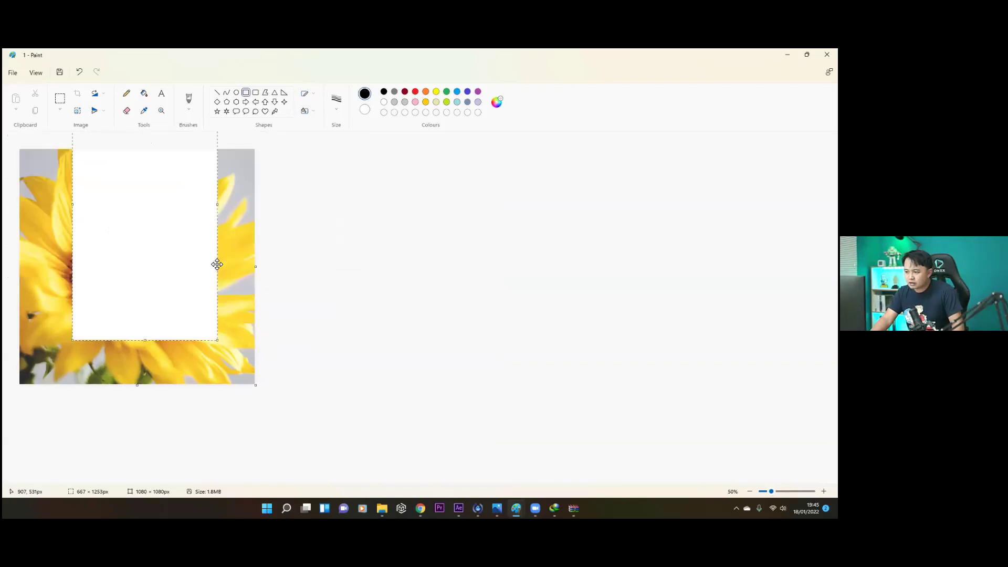
pyautogui.click(301, 162)
# - Cover the sunflower's left side with a second white rectangle about 475 × 1169 px, leaving a narrow vertical strip of the flower
pyautogui.click(246, 93)
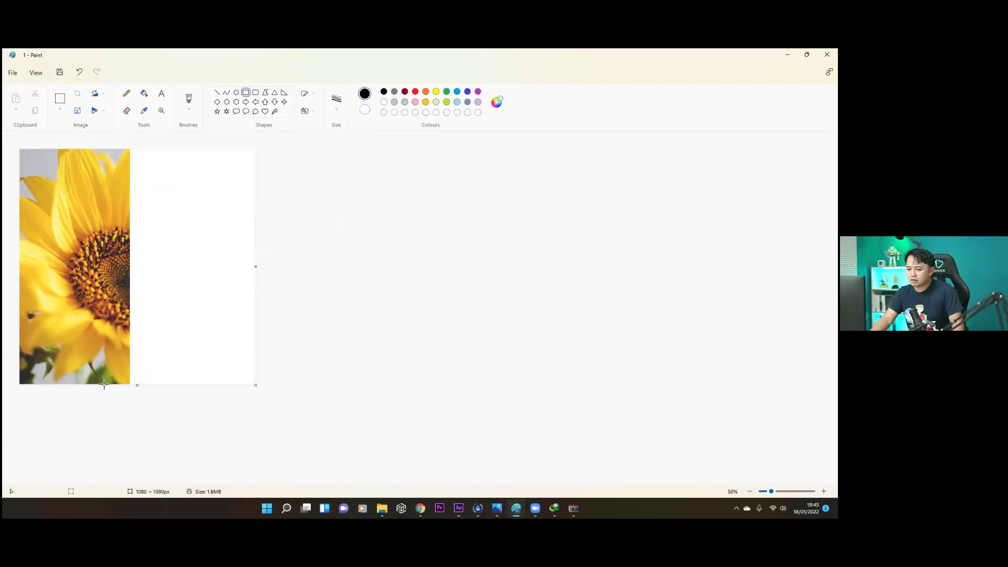
pyautogui.moveTo(105, 384); pyautogui.dragTo(2, 131)
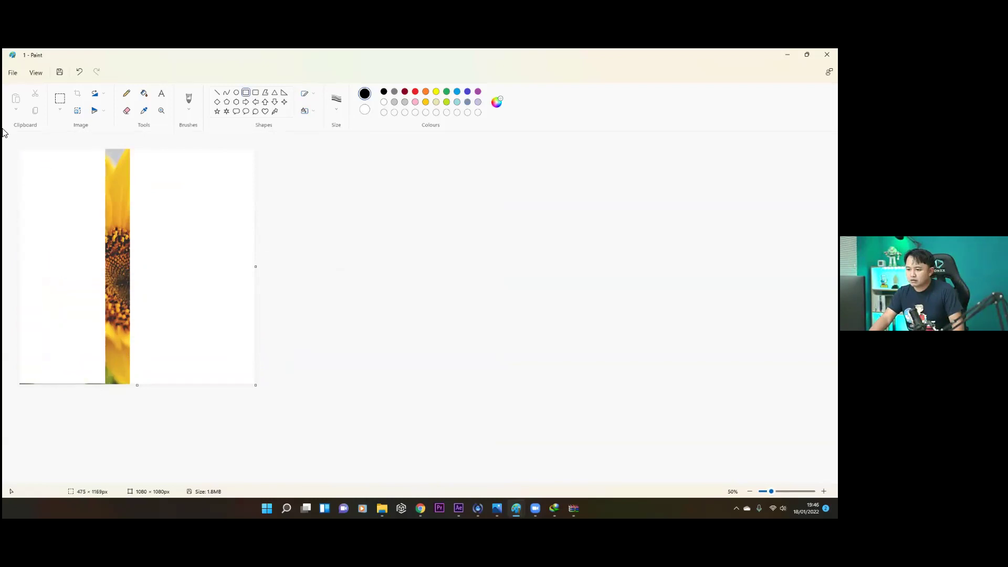
pyautogui.moveTo(79, 324); pyautogui.dragTo(77, 336)
pyautogui.click(353, 341)
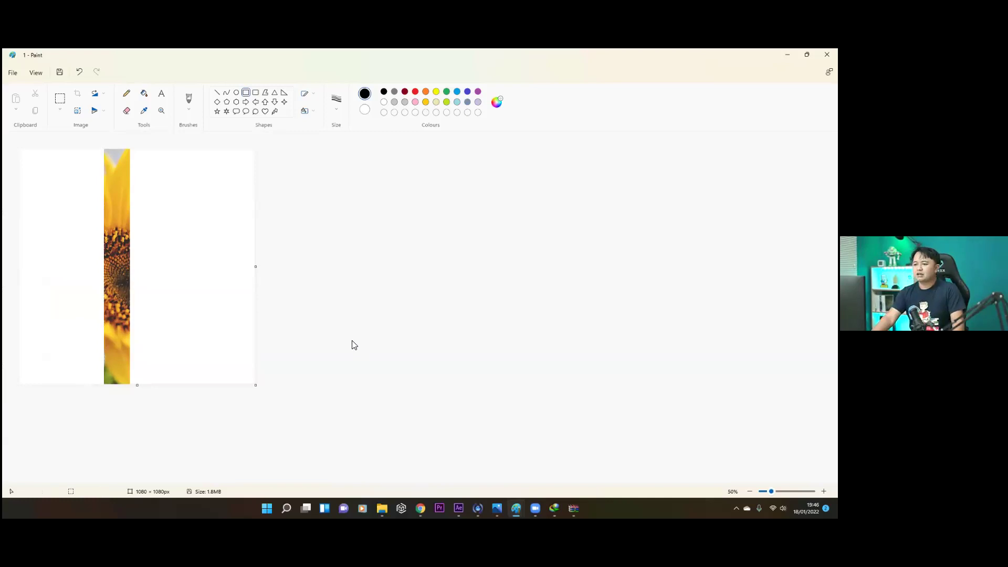
# - Save the masked sunflower as a JPEG named "bunga matahari oal" in the brain teaser folder, accepting the loss of transparency
pyautogui.click(13, 73)
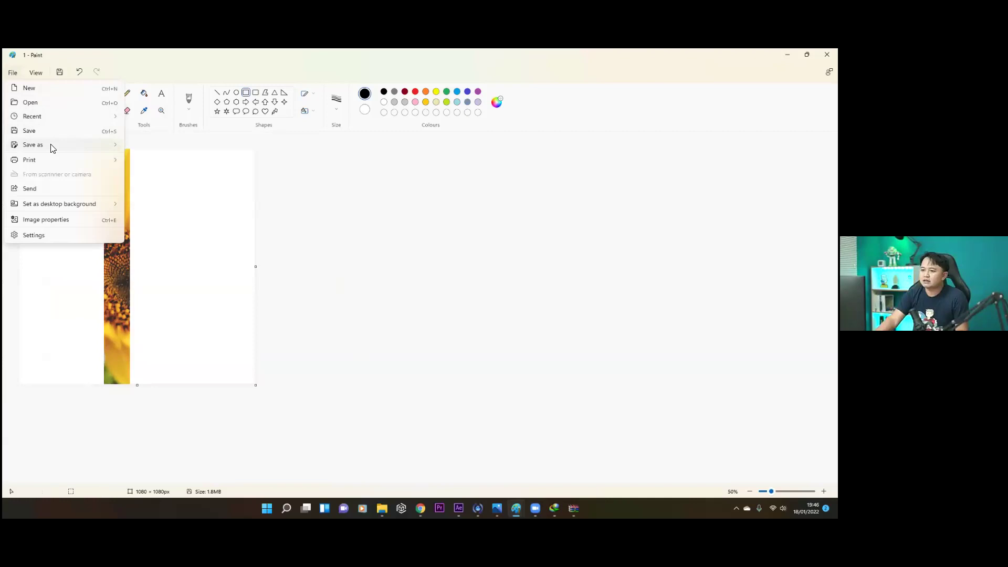
pyautogui.moveTo(100, 149)
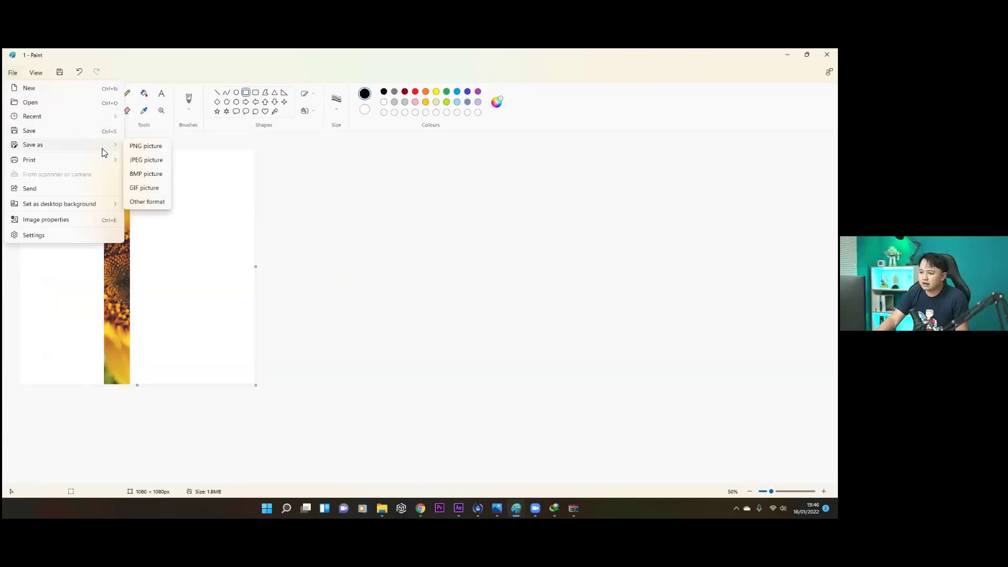
pyautogui.click(149, 160)
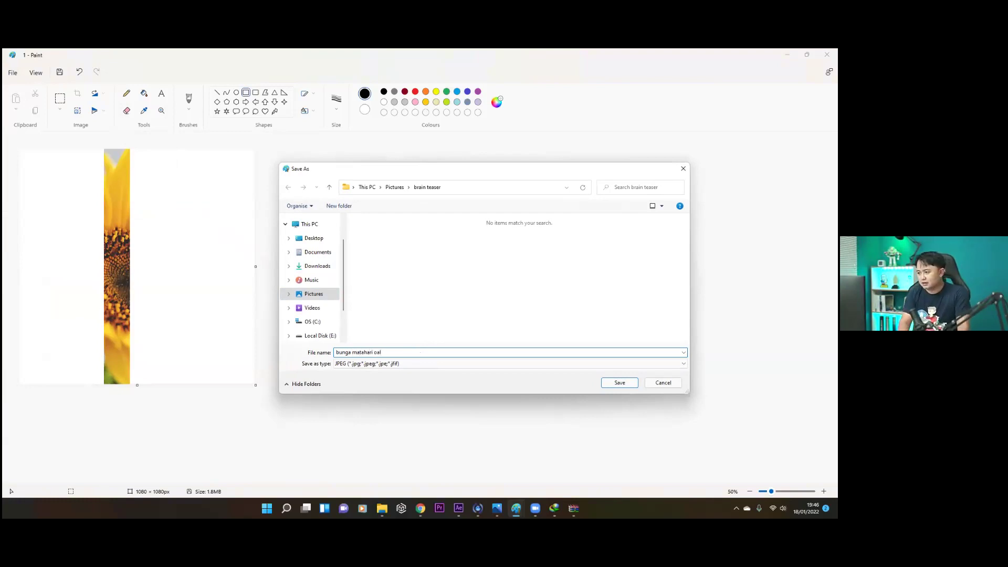
pyautogui.press('Return')
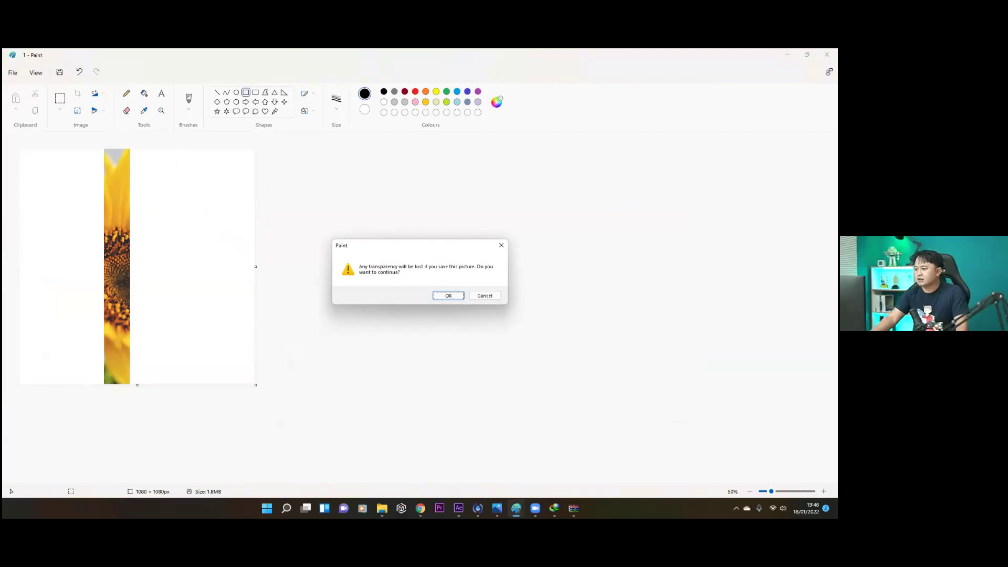
pyautogui.click(448, 296)
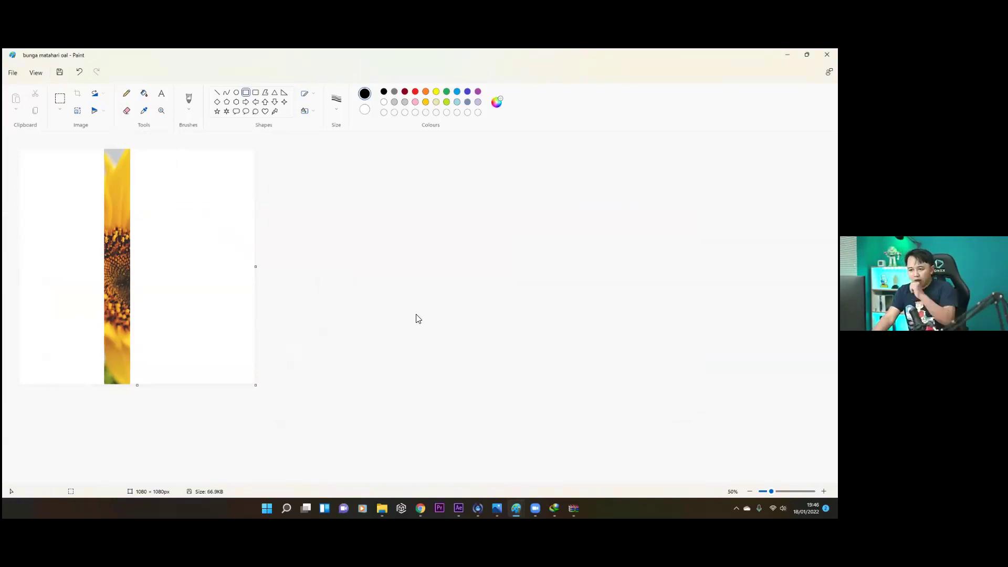
# - Open the frog picture 4 from the brain teaser folder and show it at 50% zoom
pyautogui.click(10, 75)
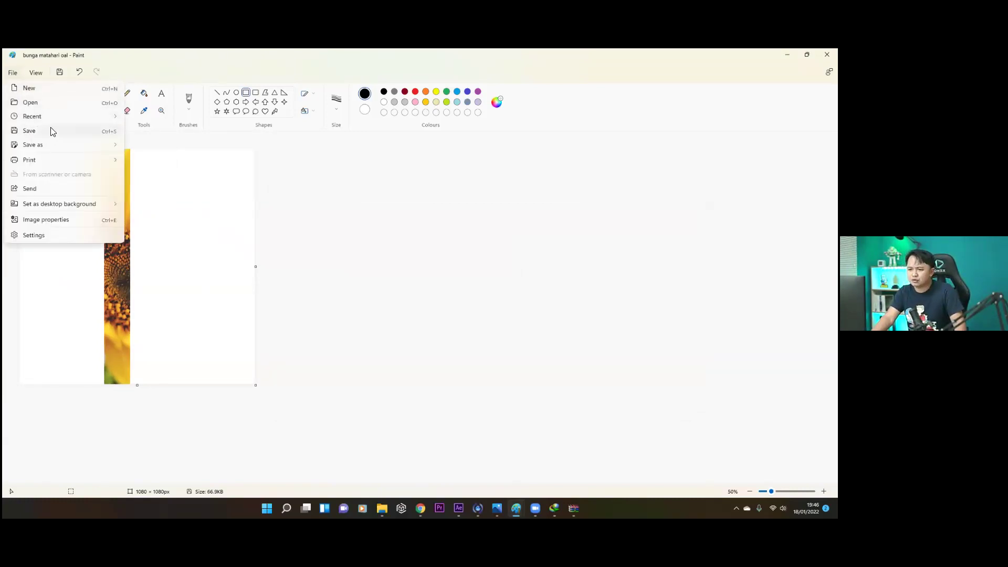
pyautogui.click(53, 102)
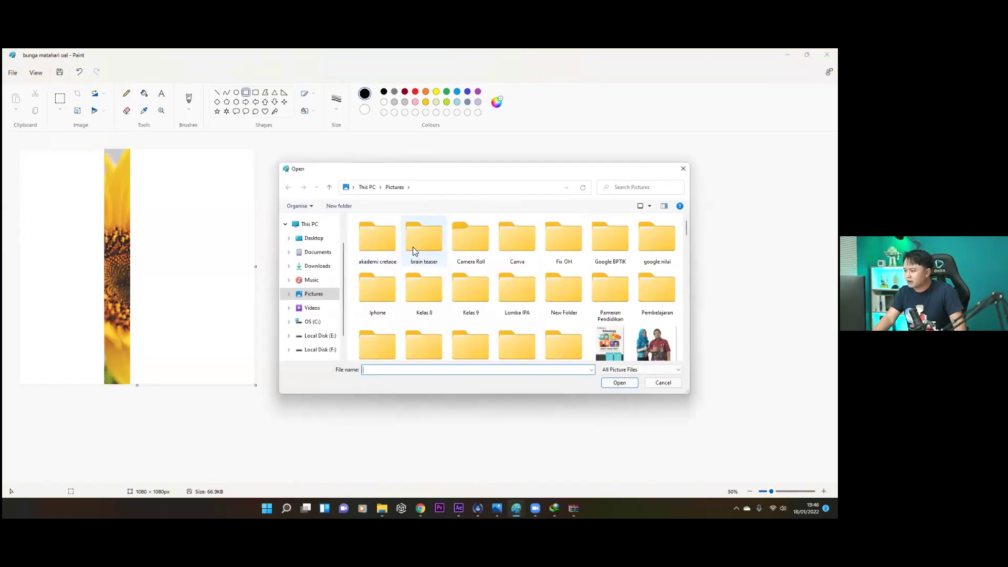
pyautogui.doubleClick(413, 247)
pyautogui.doubleClick(534, 242)
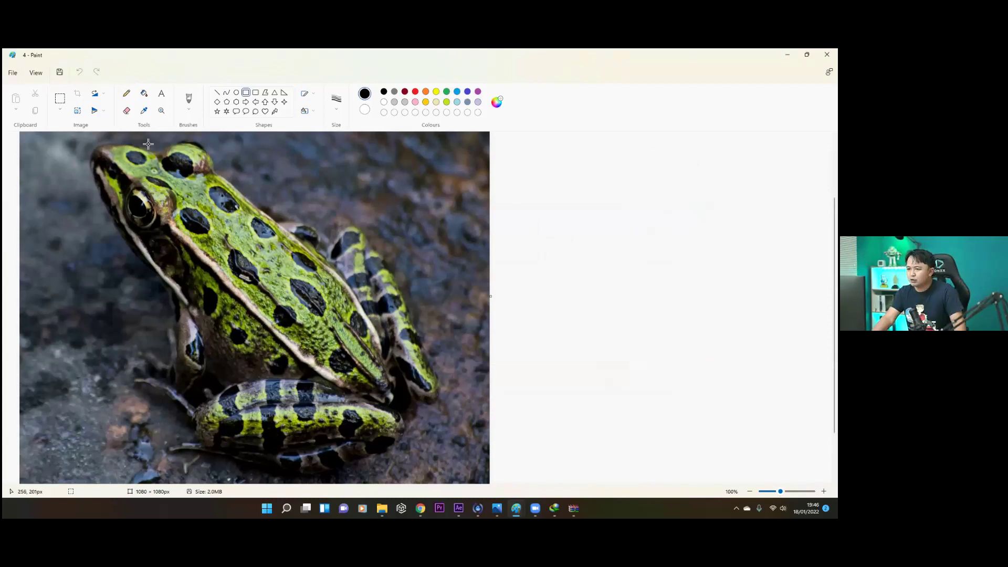
pyautogui.click(161, 110)
pyautogui.rightClick(208, 204)
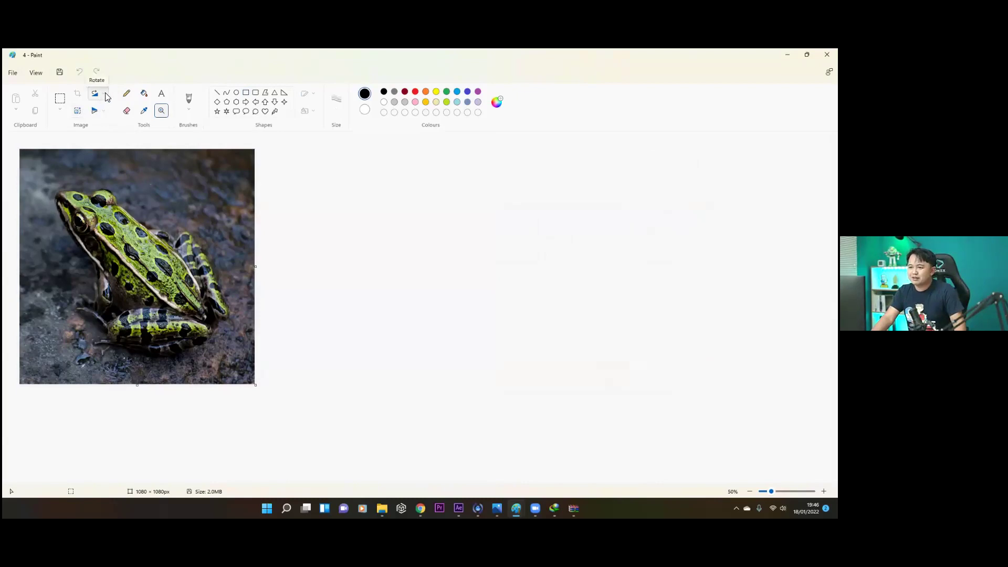
# - Draw a white diamond about 1805 × 1691 px over the frog and shift it over the image's left side
pyautogui.click(217, 103)
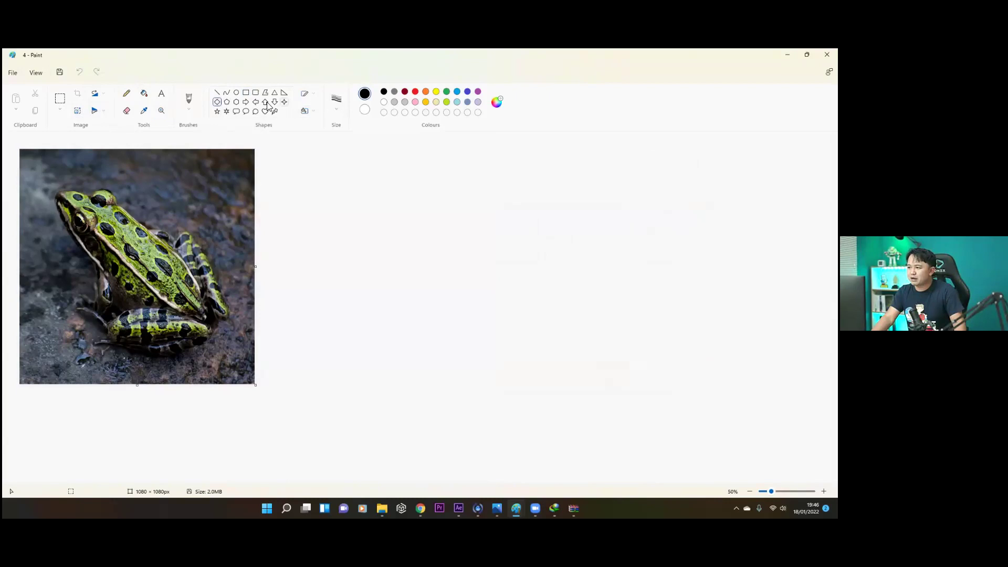
pyautogui.moveTo(36, 150); pyautogui.dragTo(428, 519)
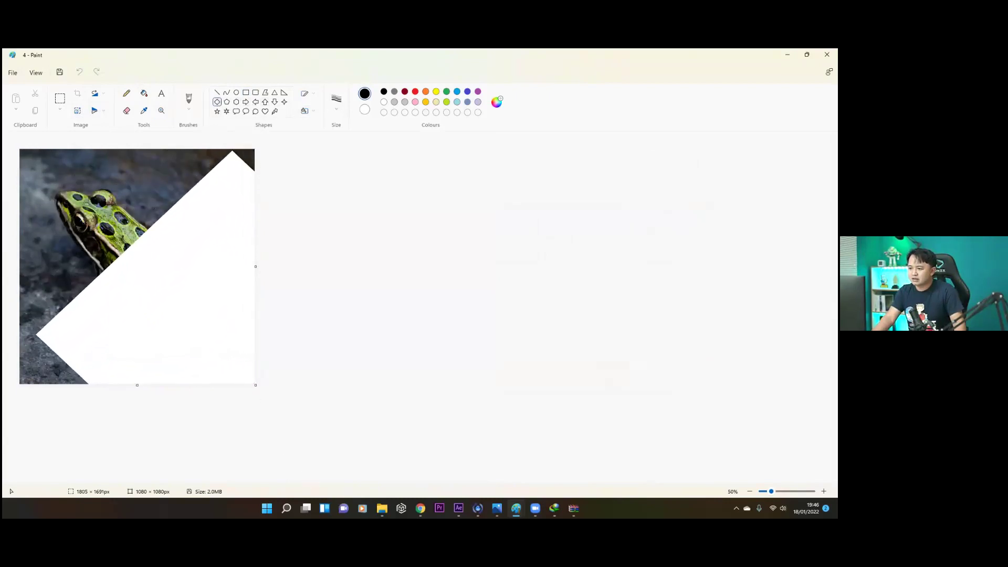
pyautogui.moveTo(185, 315); pyautogui.dragTo(8, 285)
pyautogui.moveTo(170, 271)
pyautogui.mouseDown()
pyautogui.moveTo(141, 284)
pyautogui.moveTo(159, 284)
pyautogui.mouseUp()
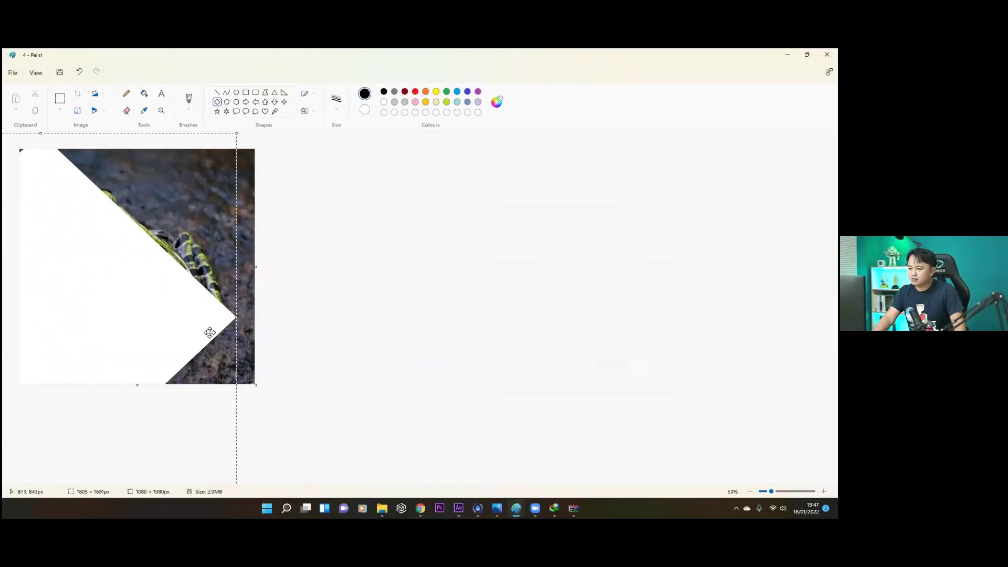
# - Widen the white diamond to about 2707 × 1691 px and place it over the lower-left part, leaving the frog's back edge uncovered
pyautogui.moveTo(237, 319); pyautogui.dragTo(432, 413)
pyautogui.moveTo(192, 276); pyautogui.dragTo(75, 305)
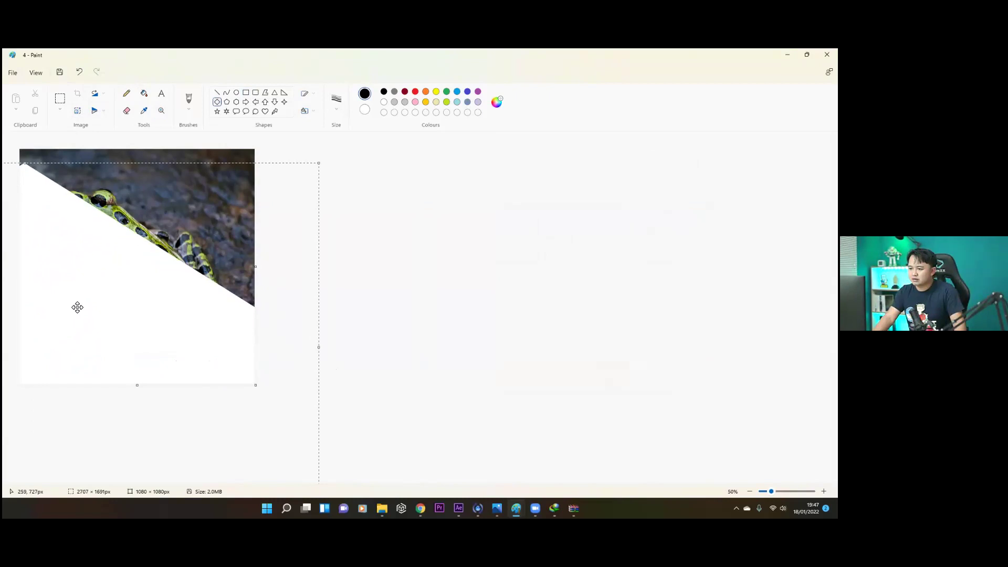
pyautogui.click(393, 284)
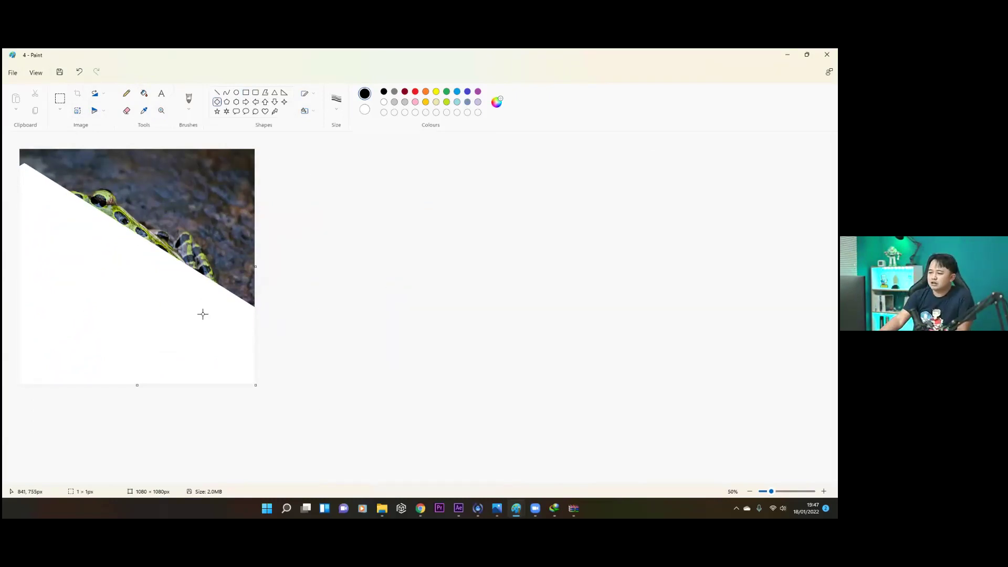
pyautogui.moveTo(187, 310); pyautogui.dragTo(202, 314)
pyautogui.click(218, 347)
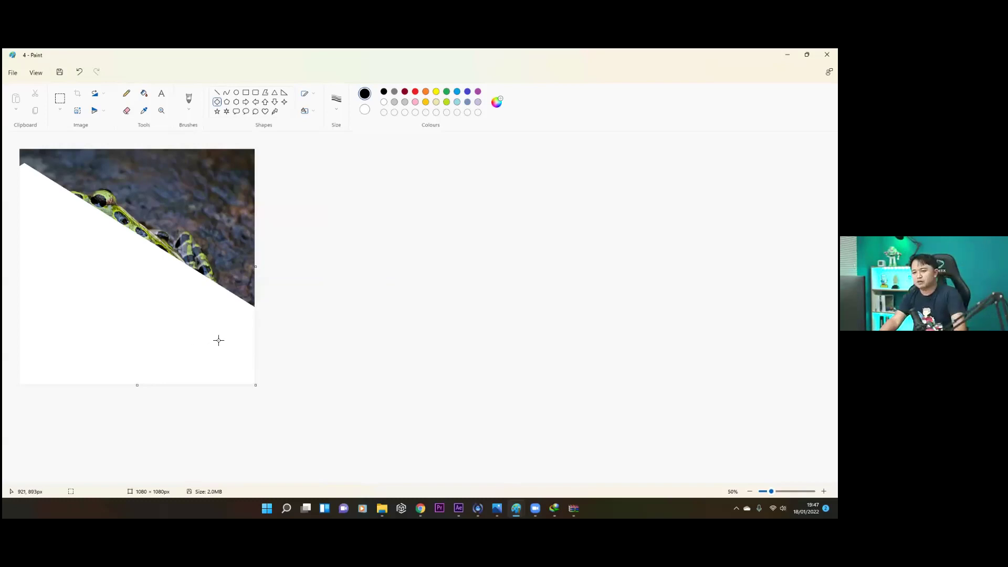
# - Save the masked frog as a PNG named "katak soal" in the brain teaser folder
pyautogui.click(11, 74)
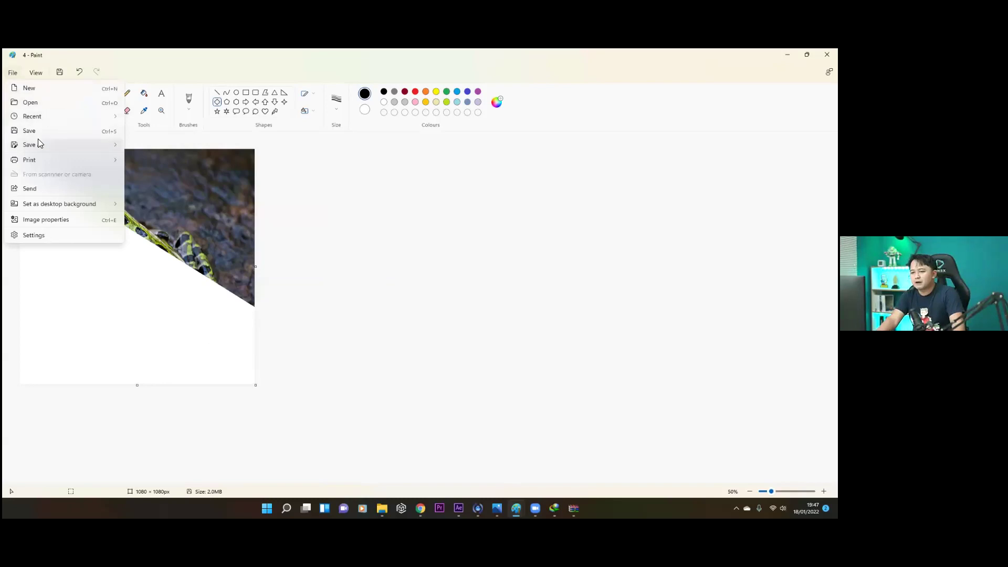
pyautogui.moveTo(40, 144)
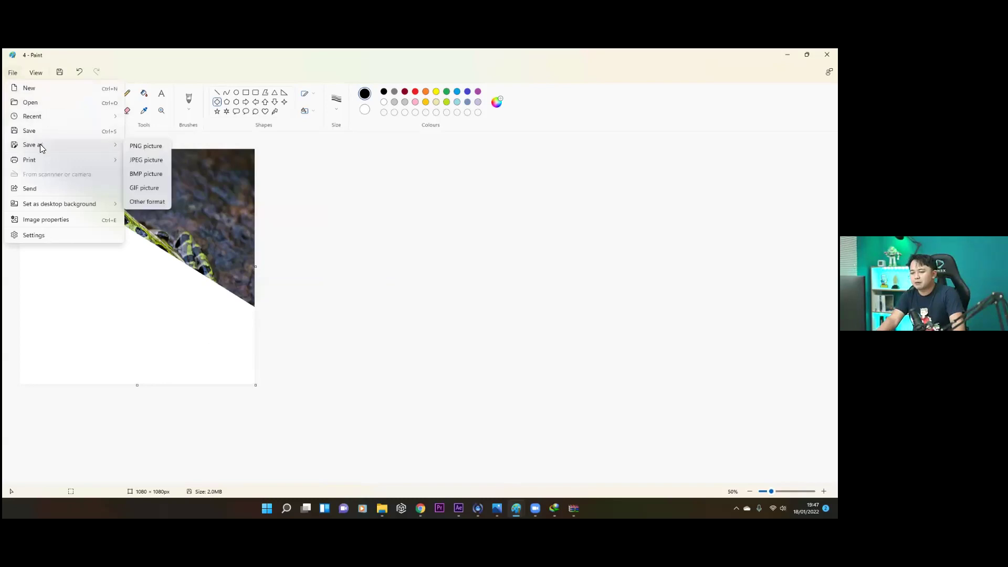
pyautogui.click(140, 147)
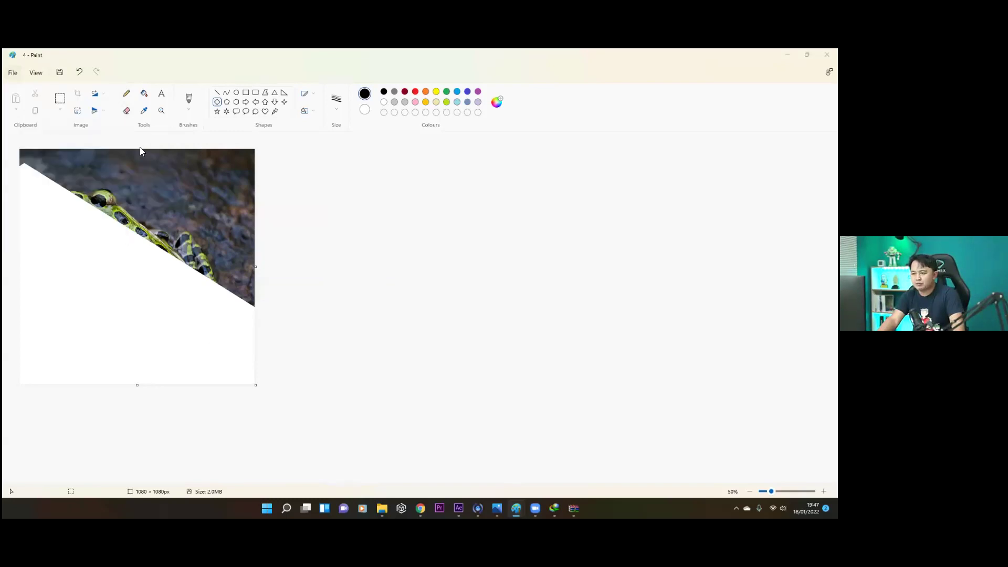
pyautogui.write('katak s')
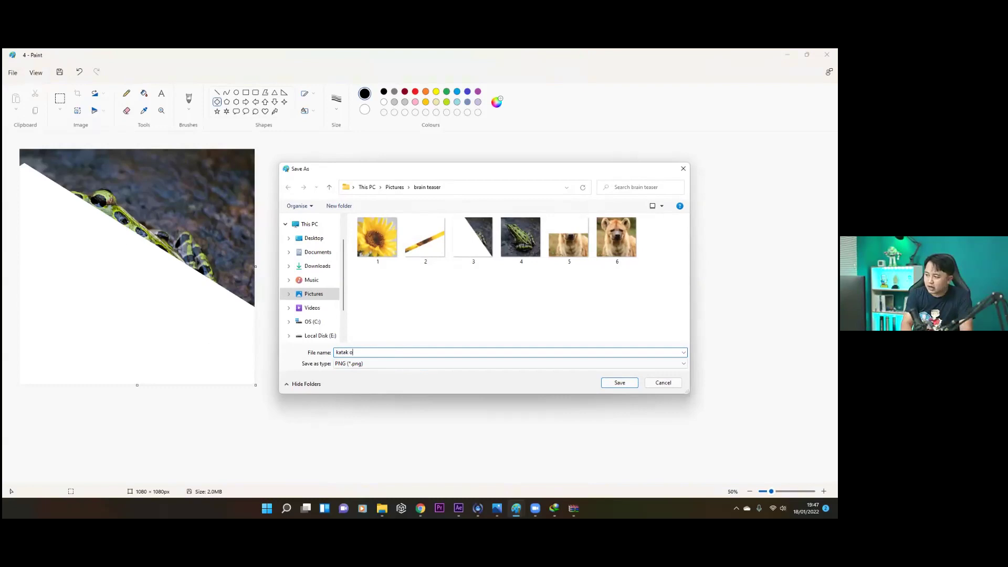
pyautogui.write('oal')
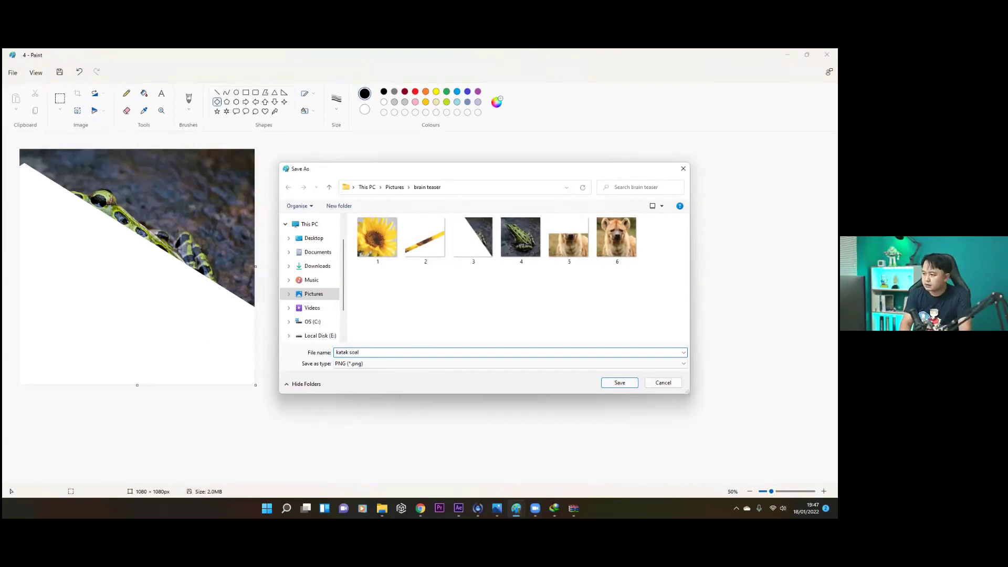
pyautogui.press('Return')
pyautogui.press('Return')
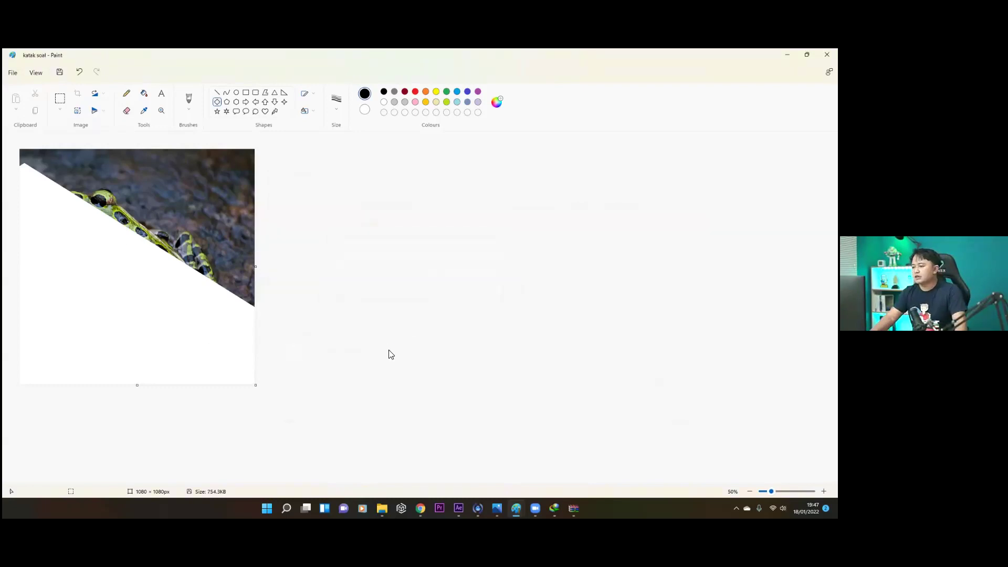
# - Look through the original and masked clue images in the brain teaser folder, starting with picture 1
pyautogui.moveTo(389, 500)
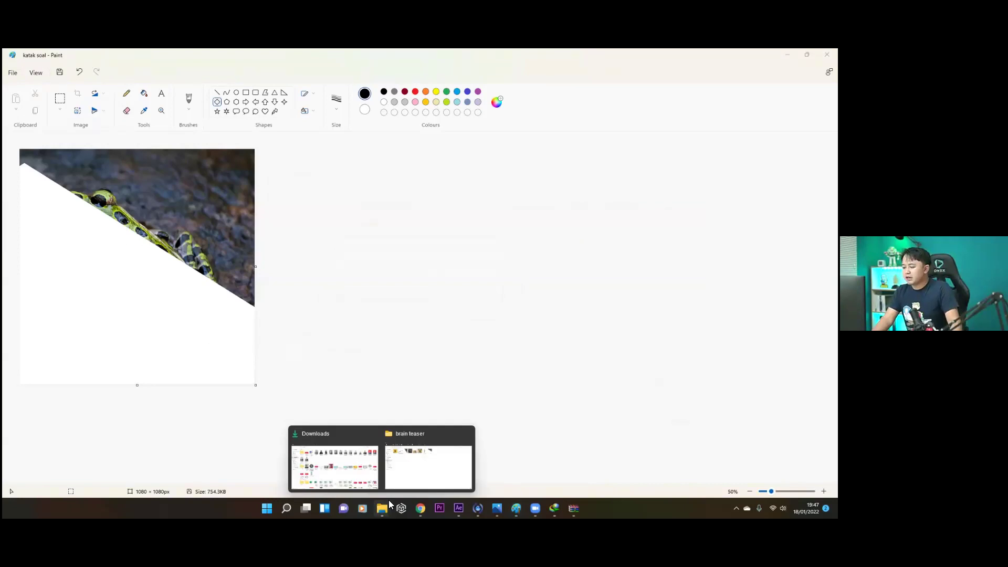
pyautogui.click(409, 470)
pyautogui.doubleClick(109, 139)
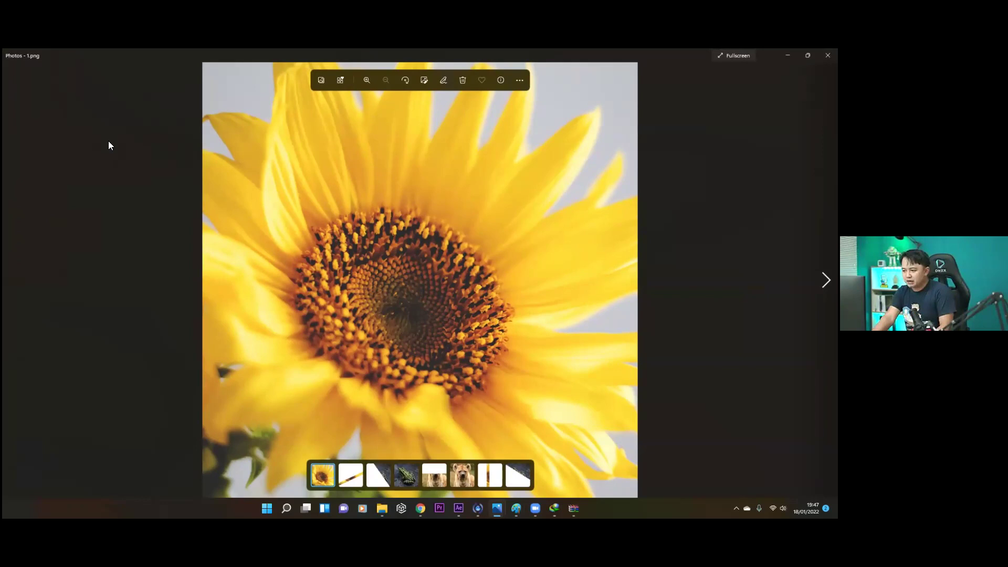
pyautogui.press('Right')
pyautogui.press('Right')
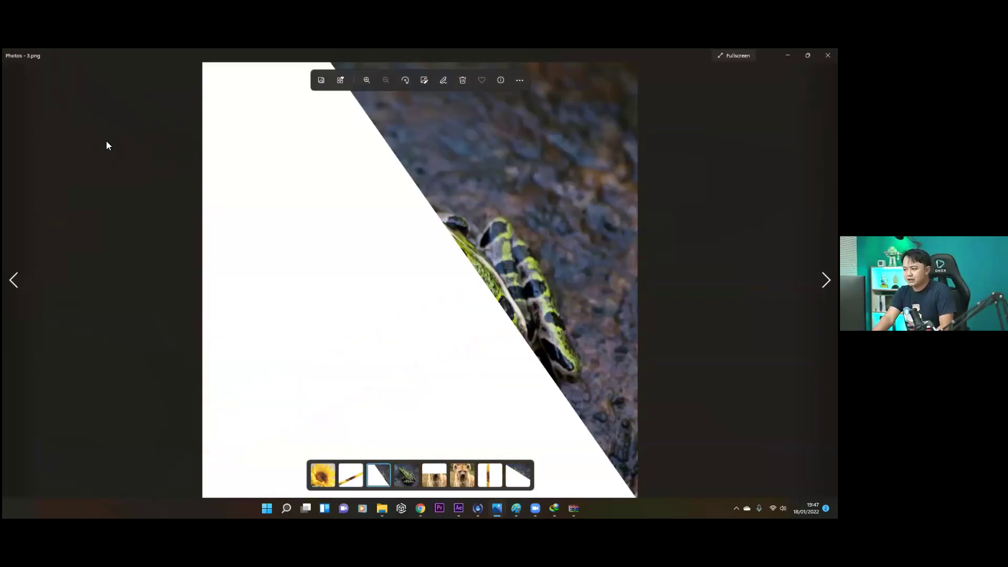
pyautogui.press('Right')
pyautogui.press('Right')
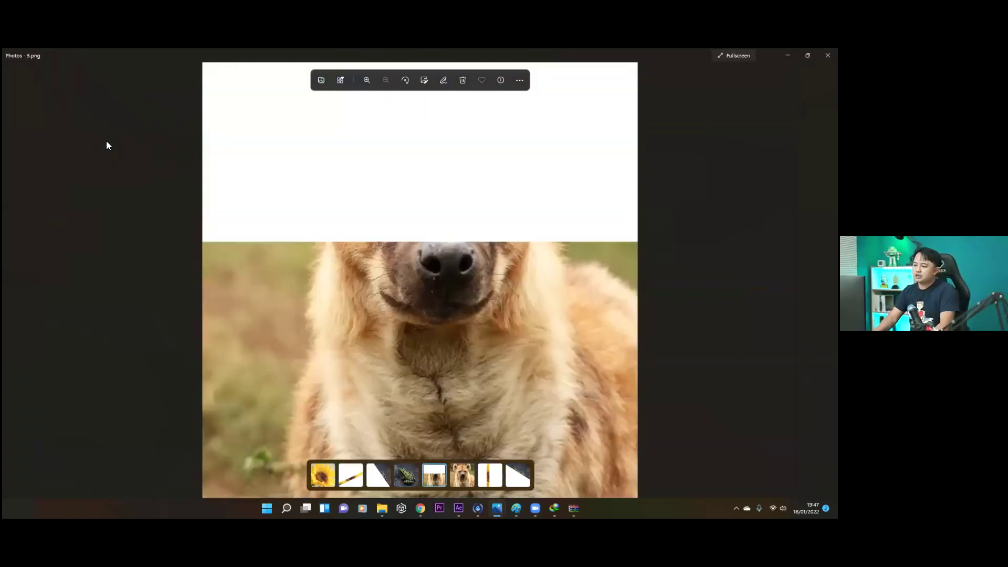
pyautogui.press('Right')
pyautogui.press('Left')
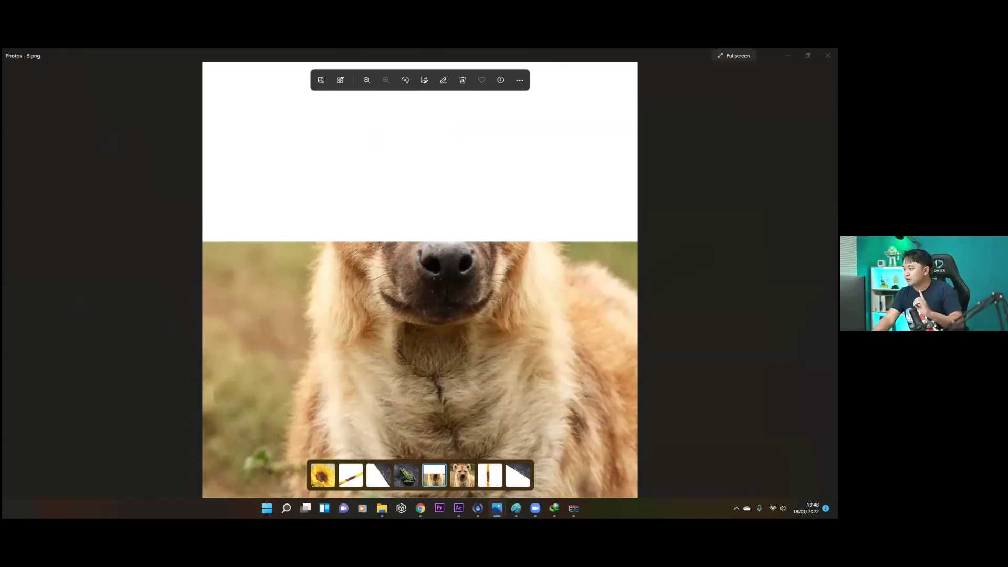
pyautogui.click(827, 54)
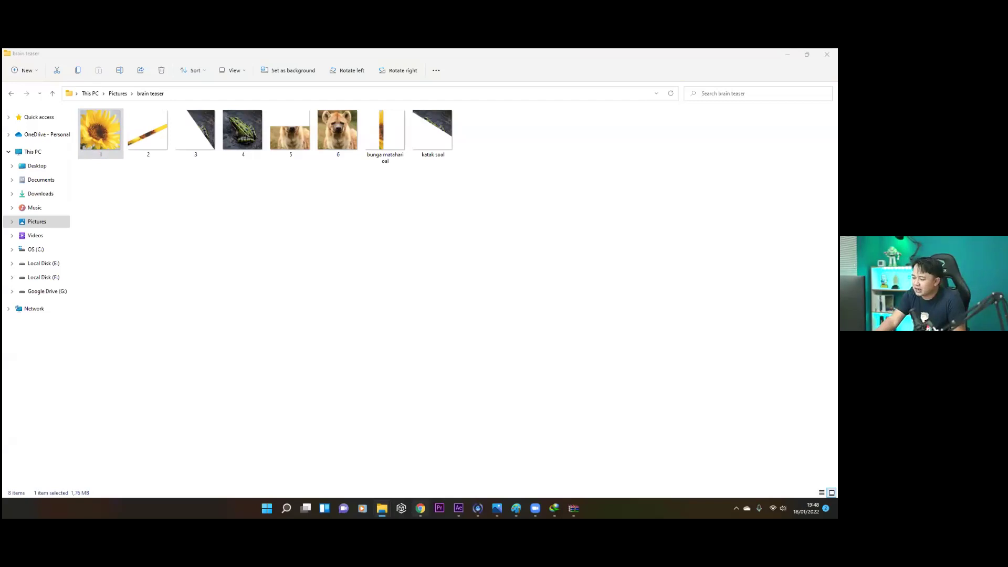
# - Switch to Chrome and start creating a new brain teaser in ProProfs Brain Games
pyautogui.click(421, 508)
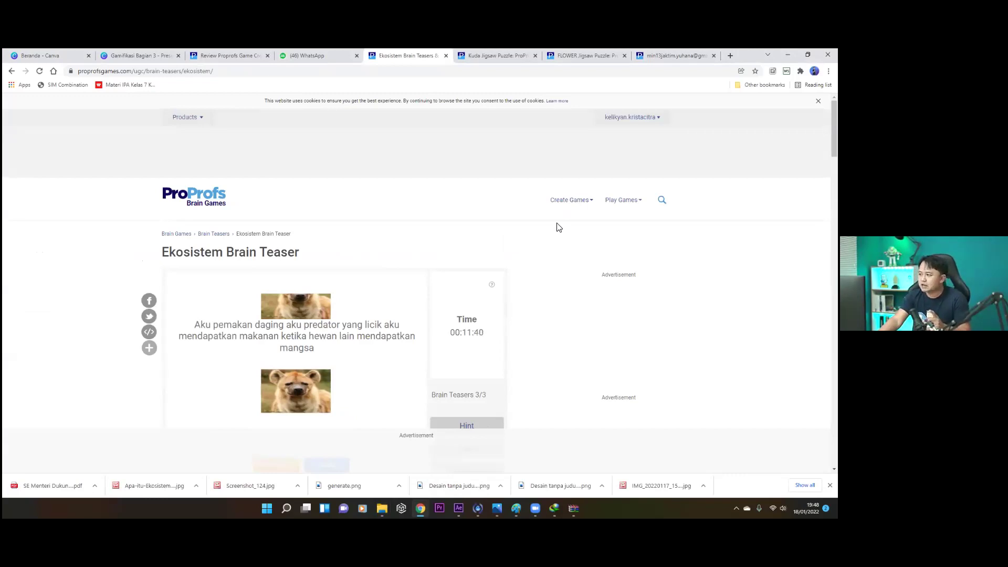
pyautogui.moveTo(572, 212)
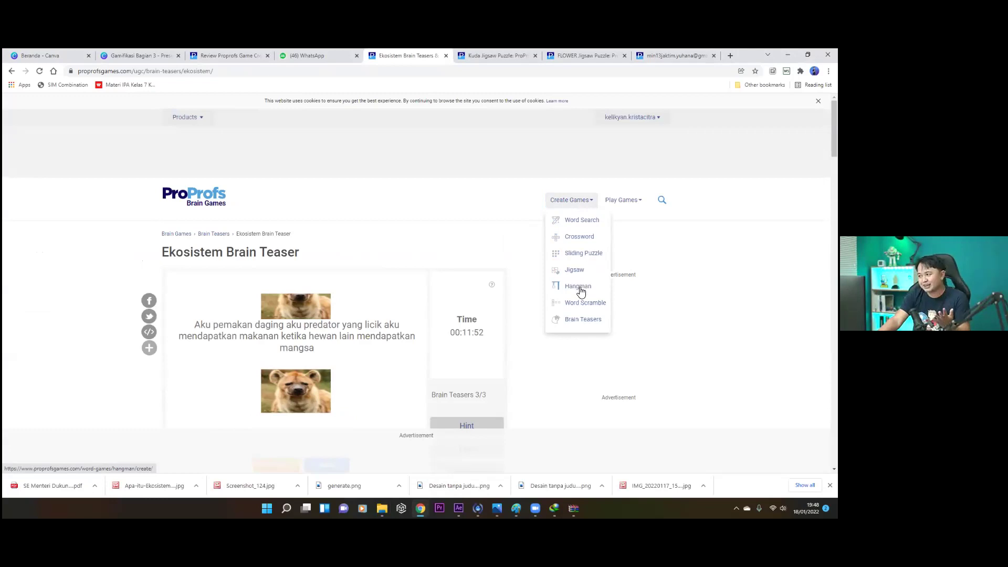
pyautogui.click(579, 321)
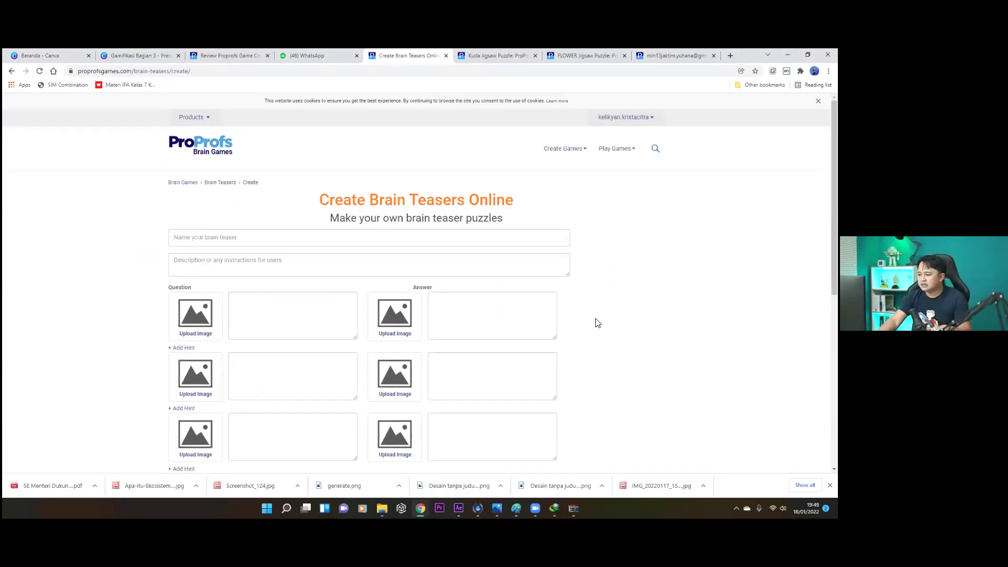
pyautogui.scroll(-1, 599, 321)
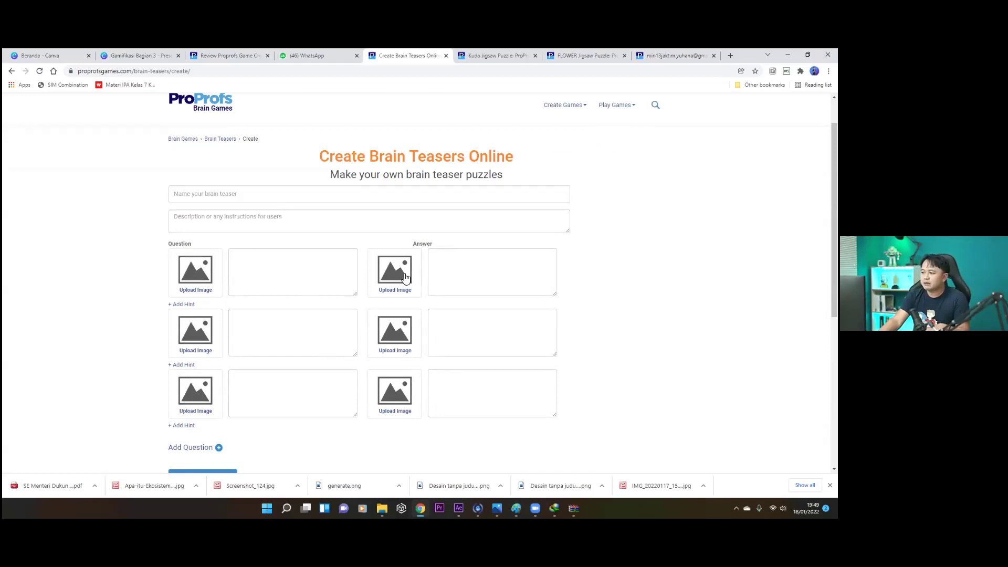
pyautogui.click(461, 263)
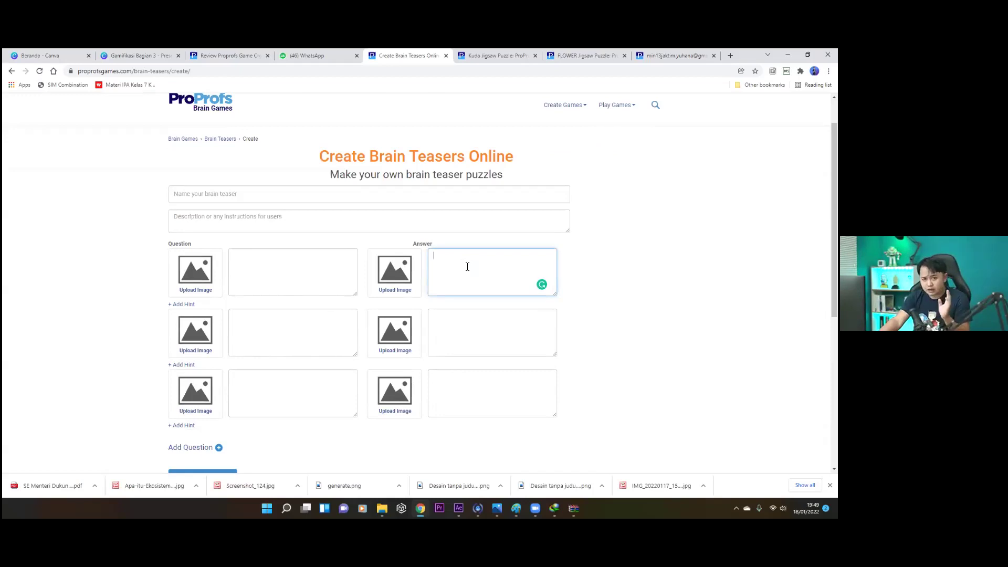
# - Name the brain teaser "makhluk hidup" and enter the description "Sebutkan objek sesuai dengan ciri-ciri yang tersedia"
pyautogui.click(219, 192)
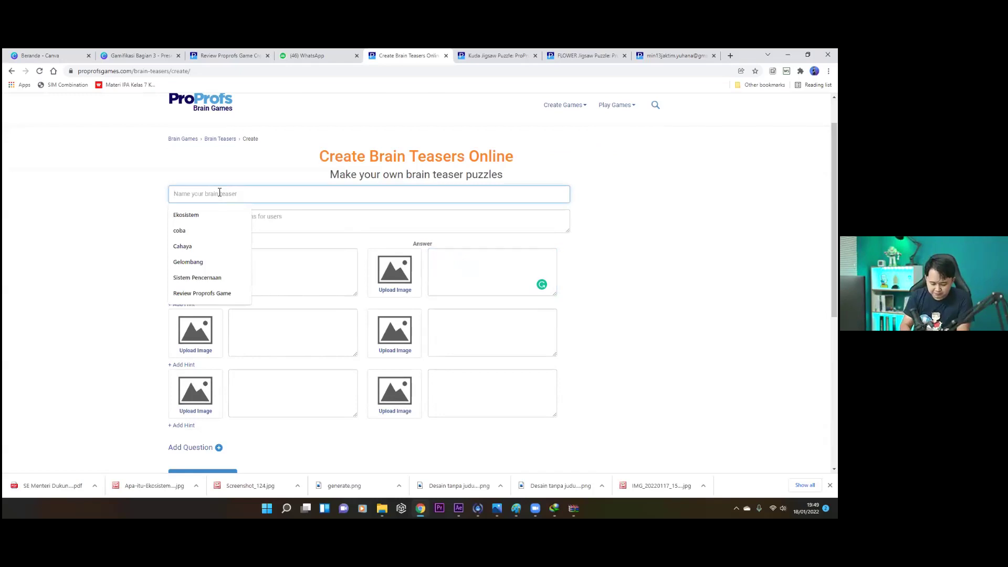
pyautogui.write('makh')
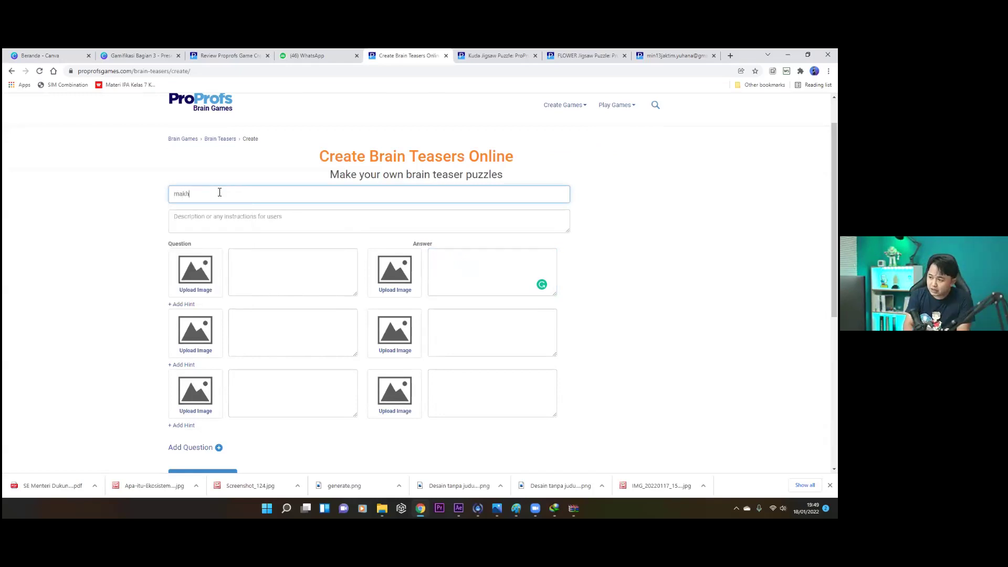
pyautogui.write('luk hidup')
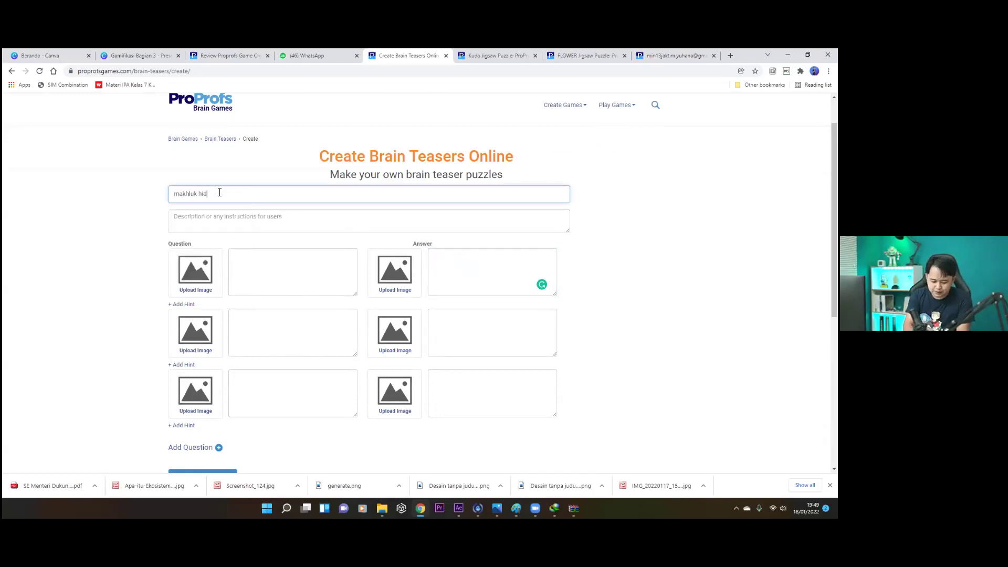
pyautogui.click(222, 213)
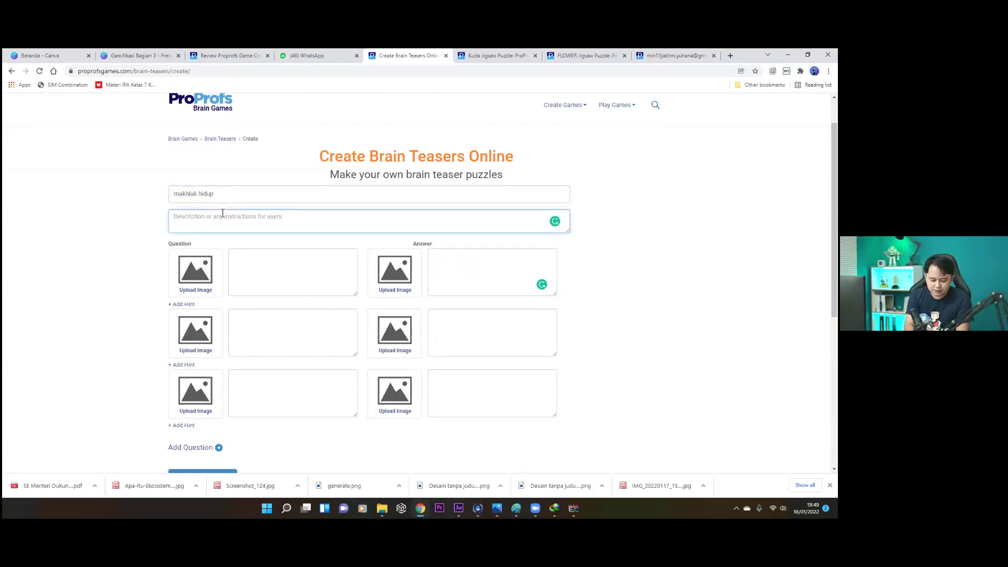
pyautogui.write('Sebutkan')
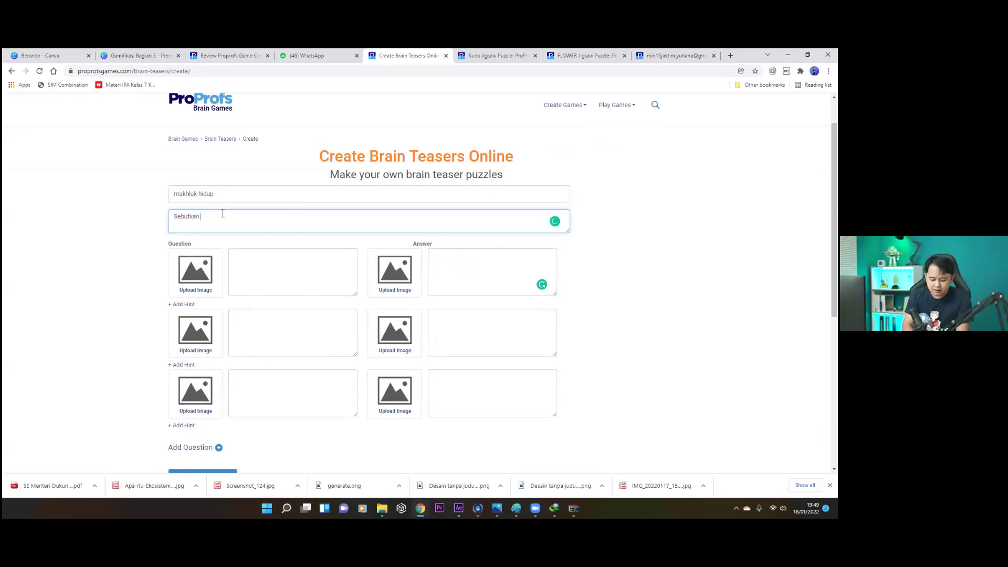
pyautogui.write(' objek sesuai dengan ciri-ciri yang tersedia')
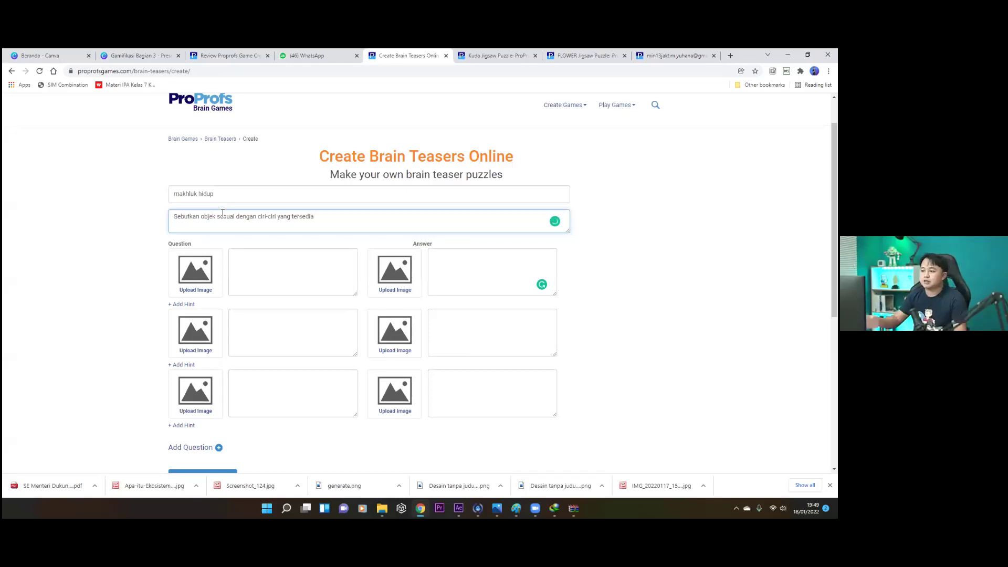
pyautogui.click(638, 278)
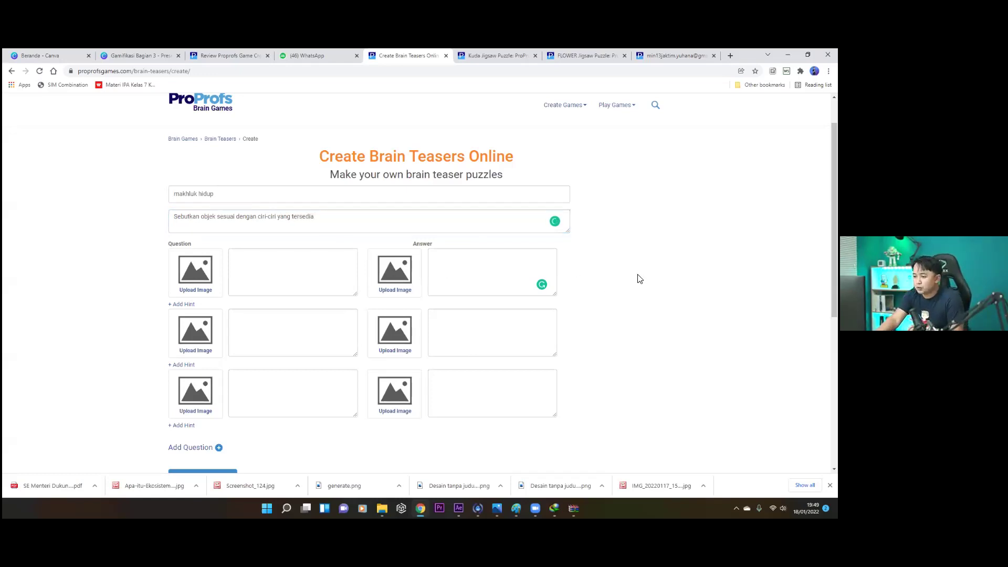
# - Upload picture 2, the masked sunflower, from the brain teaser folder as the first question's image
pyautogui.click(191, 277)
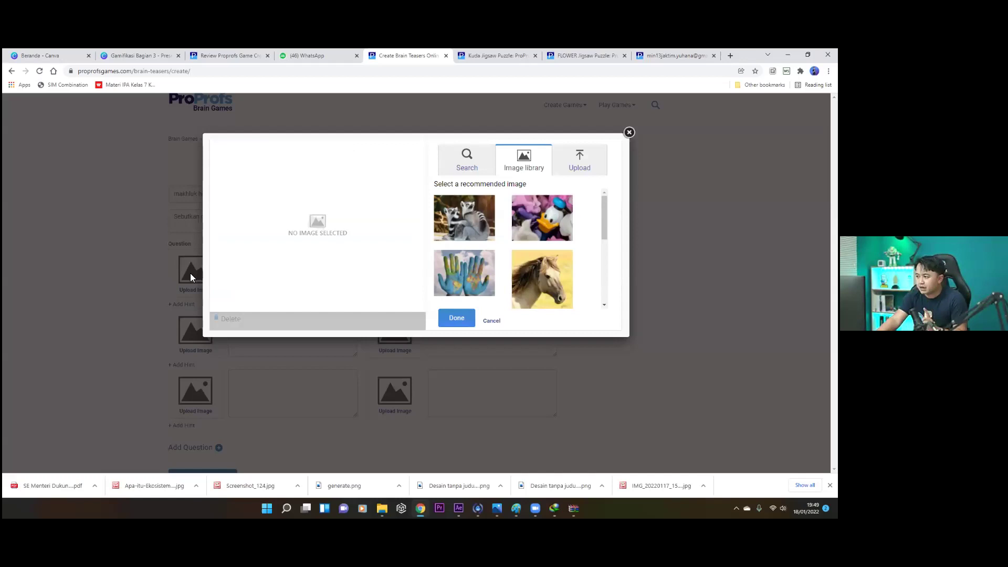
pyautogui.click(585, 165)
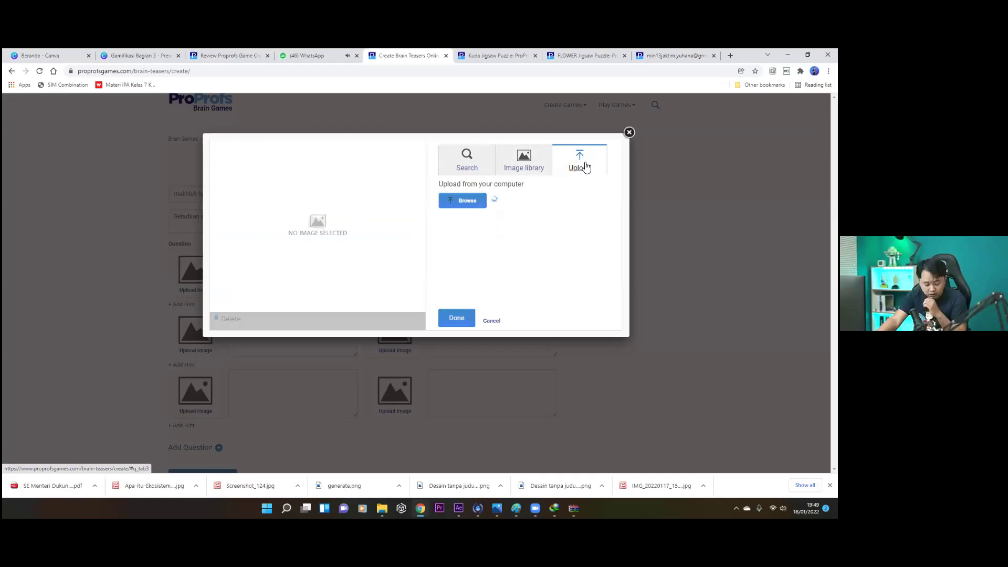
pyautogui.click(476, 203)
pyautogui.doubleClick(158, 132)
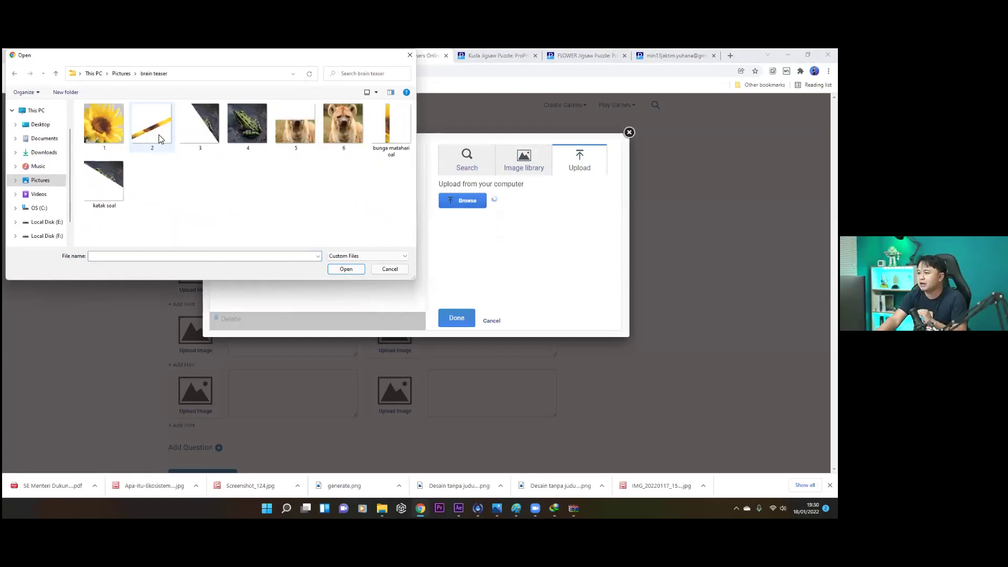
pyautogui.click(154, 130)
pyautogui.doubleClick(152, 130)
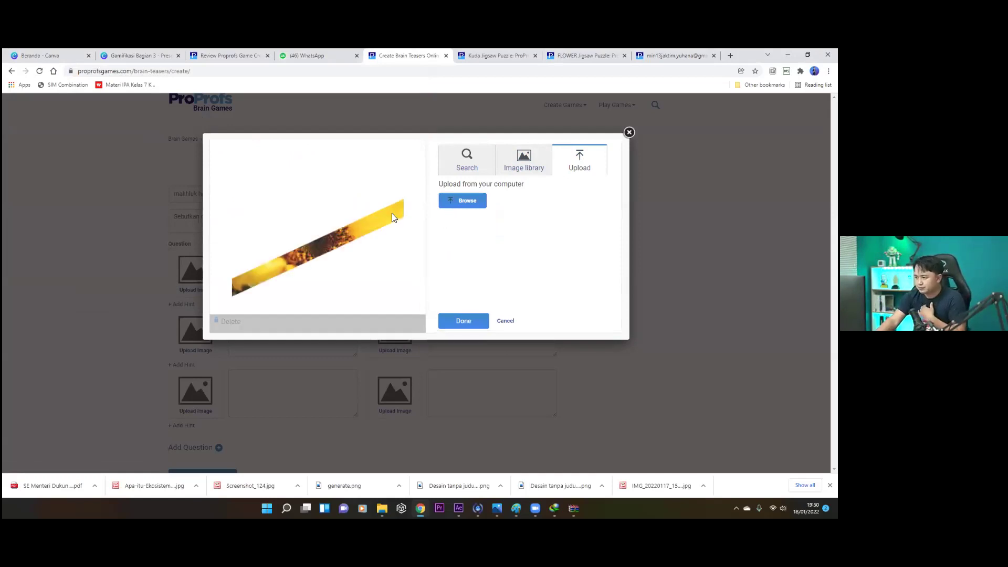
pyautogui.click(447, 320)
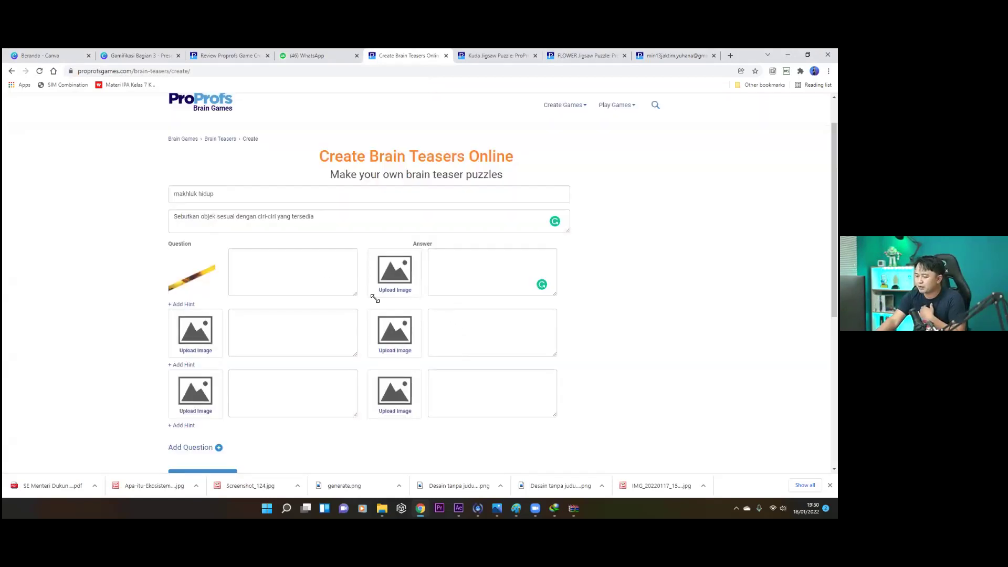
# - Write the first question's clues on three lines: "Aku adalah biotik", "aku bersifat autotrof" and "aku berwarna kuning"
pyautogui.click(306, 278)
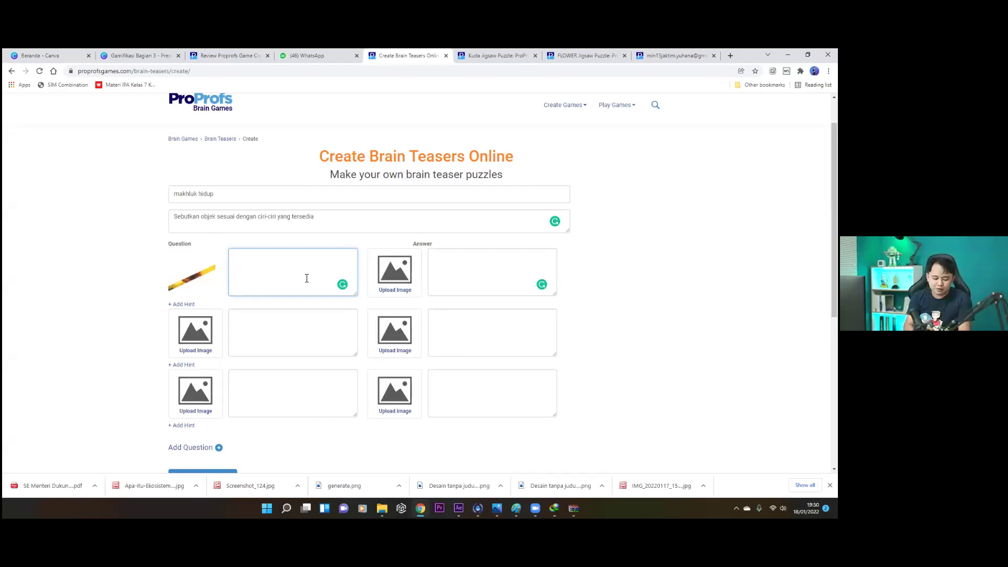
pyautogui.write('Aku adalah')
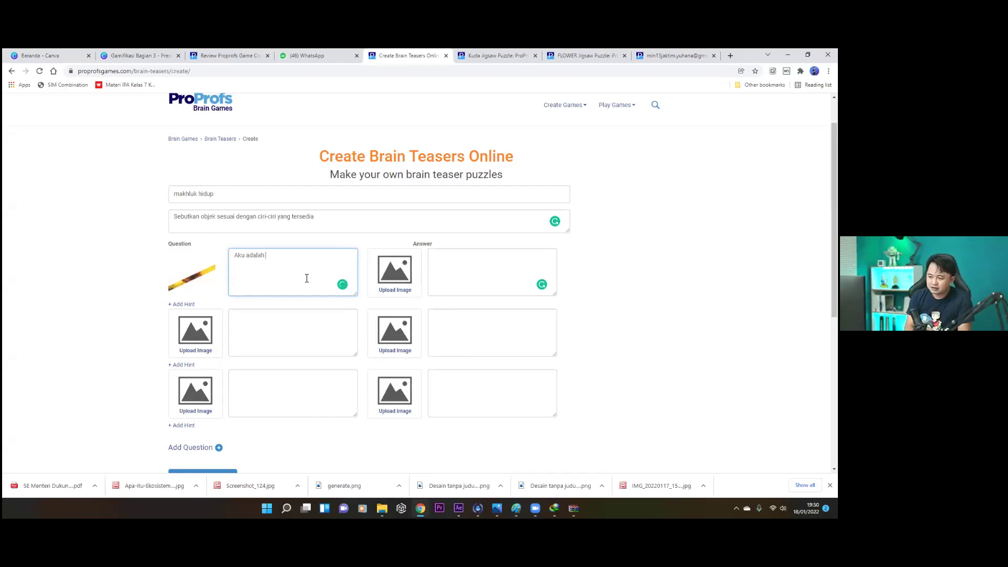
pyautogui.write(' biotik')
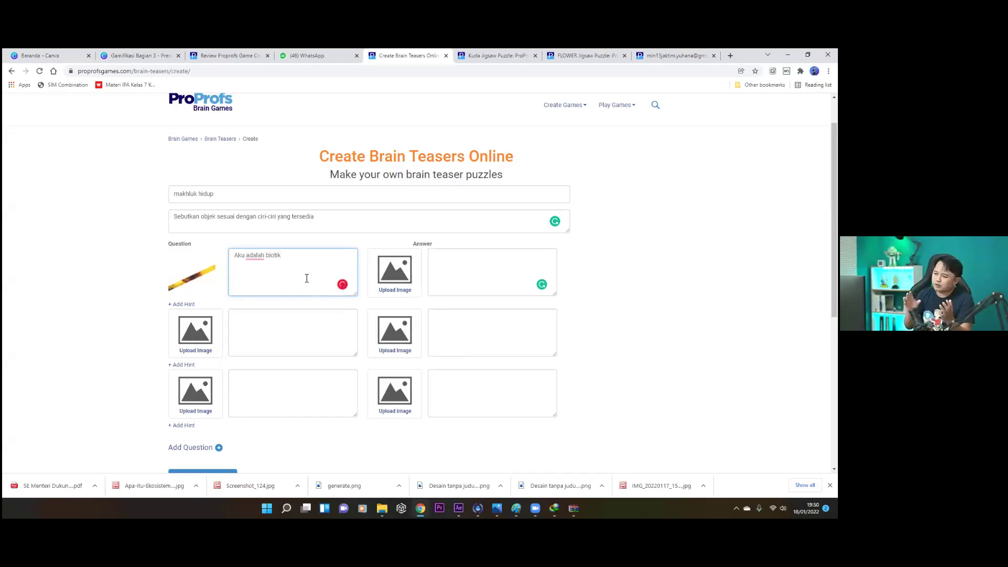
pyautogui.press('Return')
pyautogui.write('aku bersifat autotrof')
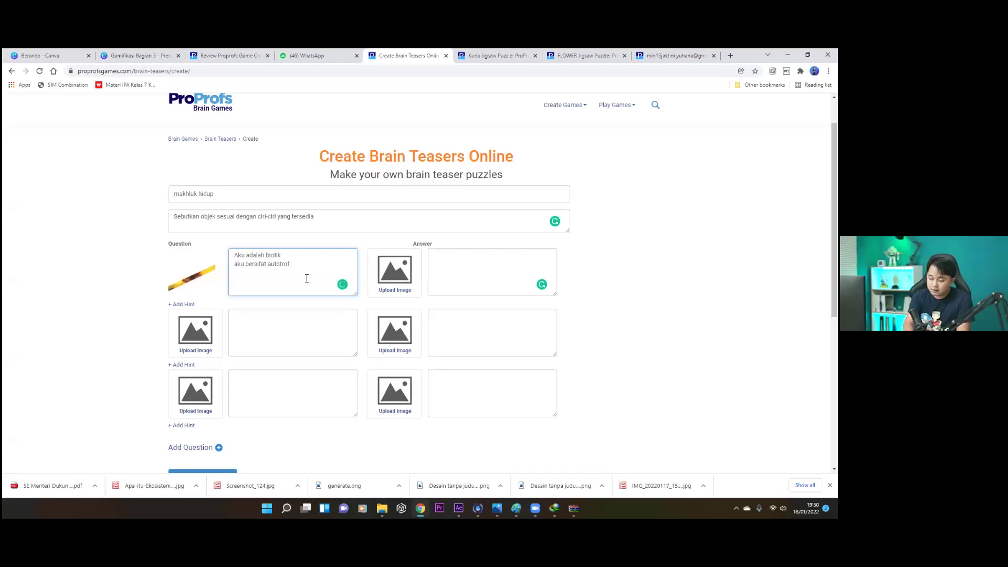
pyautogui.write('aku ber')
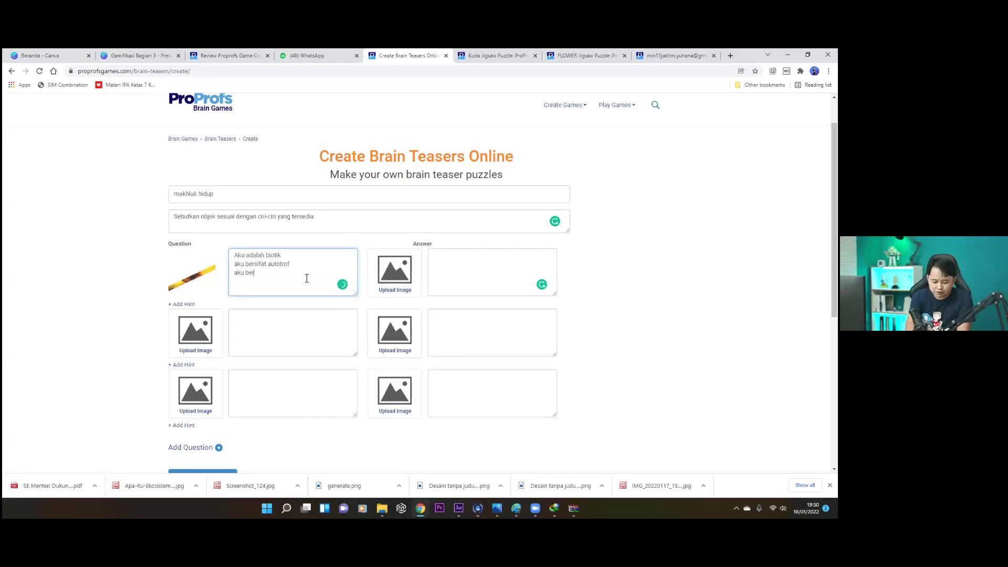
pyautogui.write('warna kuning')
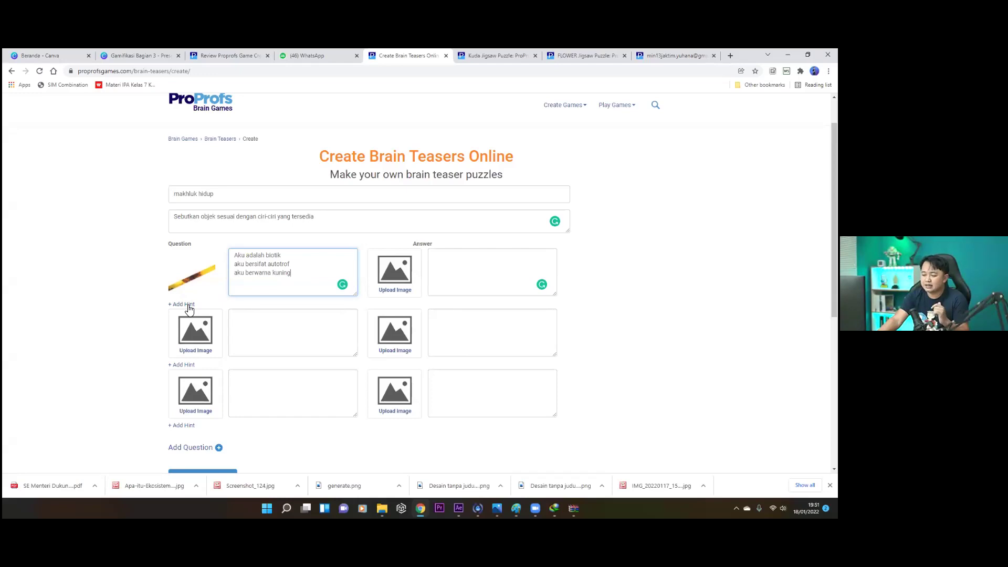
# - Add the hint "bijiku bisa dibuat makanan" to the first question
pyautogui.click(189, 306)
pyautogui.click(195, 320)
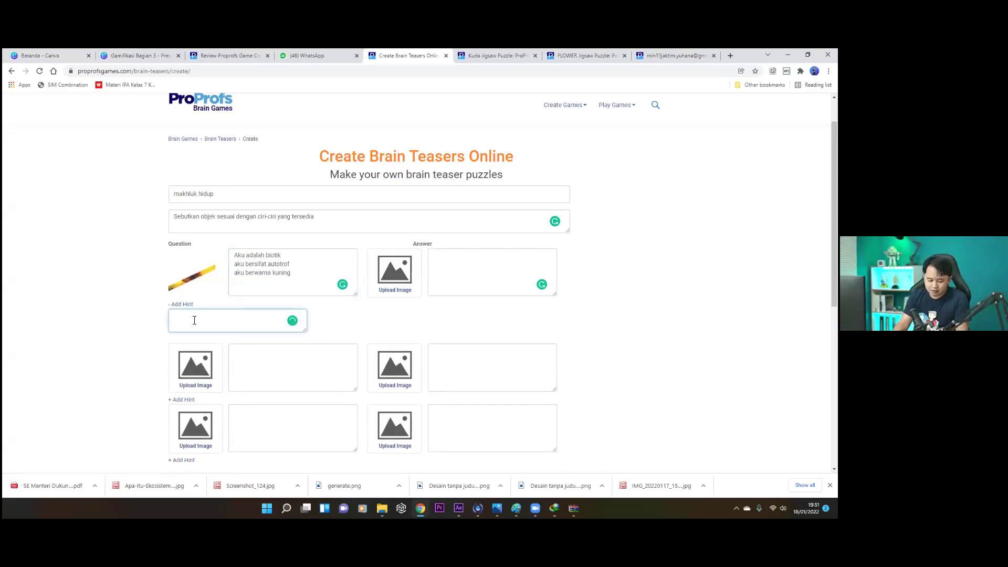
pyautogui.write('bijiku bisa dibu')
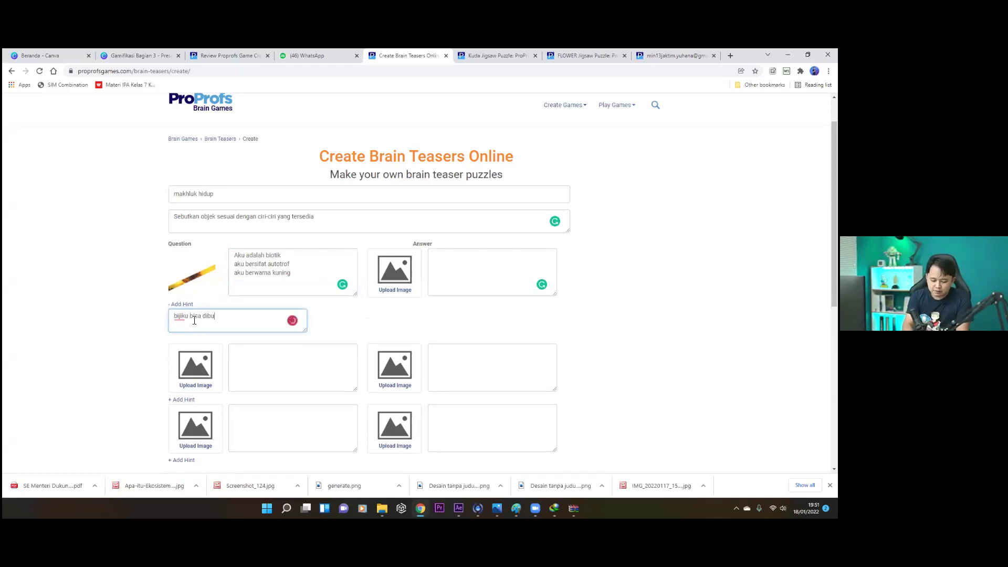
pyautogui.write('at makanan')
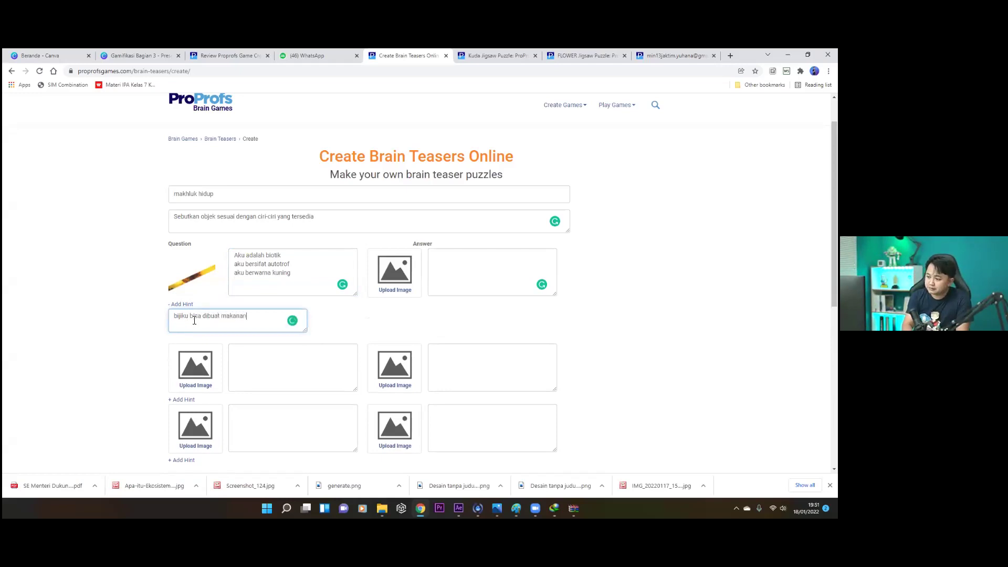
pyautogui.click(93, 317)
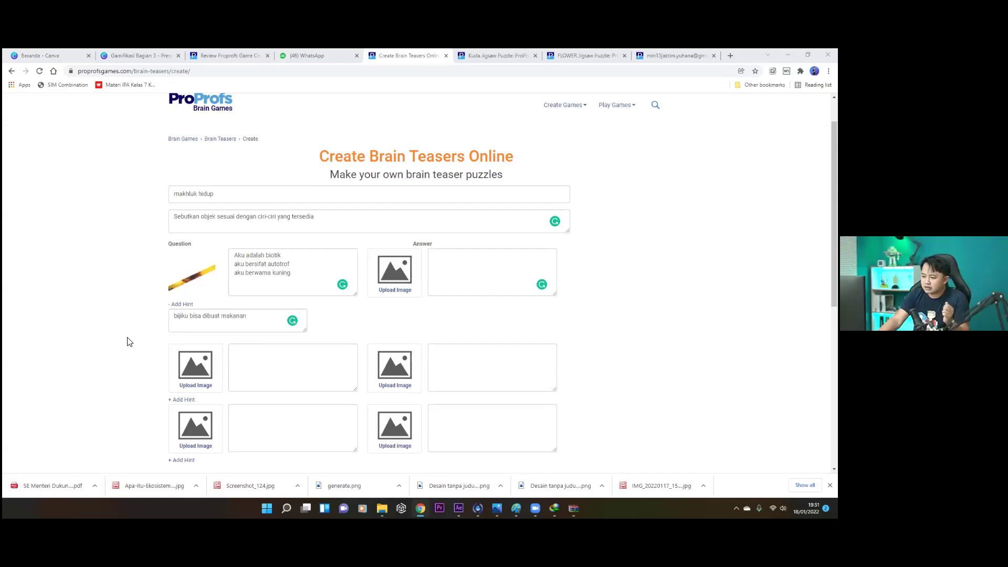
# - Fill in the first answer with picture 1, the full sunflower, and the text "Bunga Matahari"
pyautogui.click(396, 290)
pyautogui.click(579, 159)
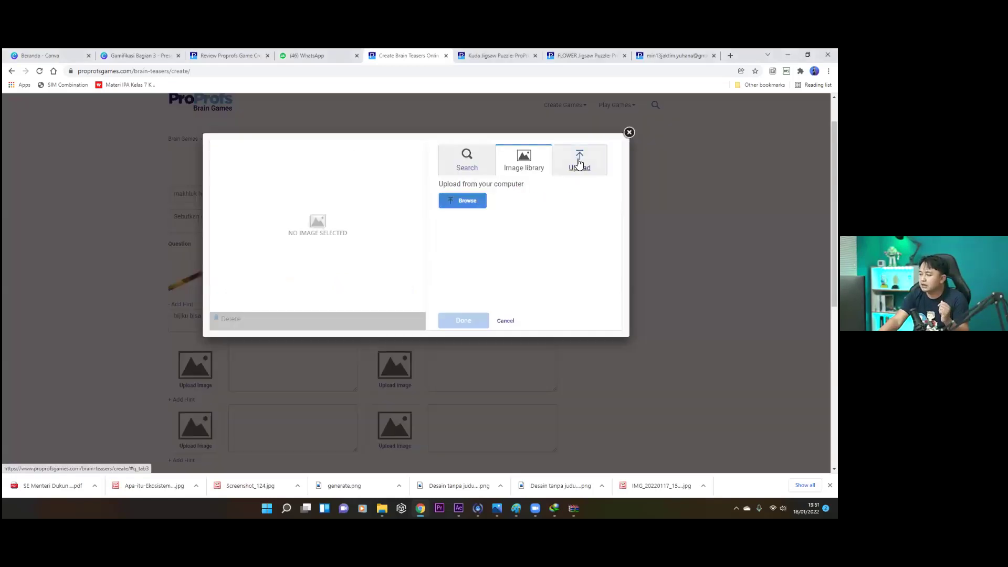
pyautogui.click(475, 201)
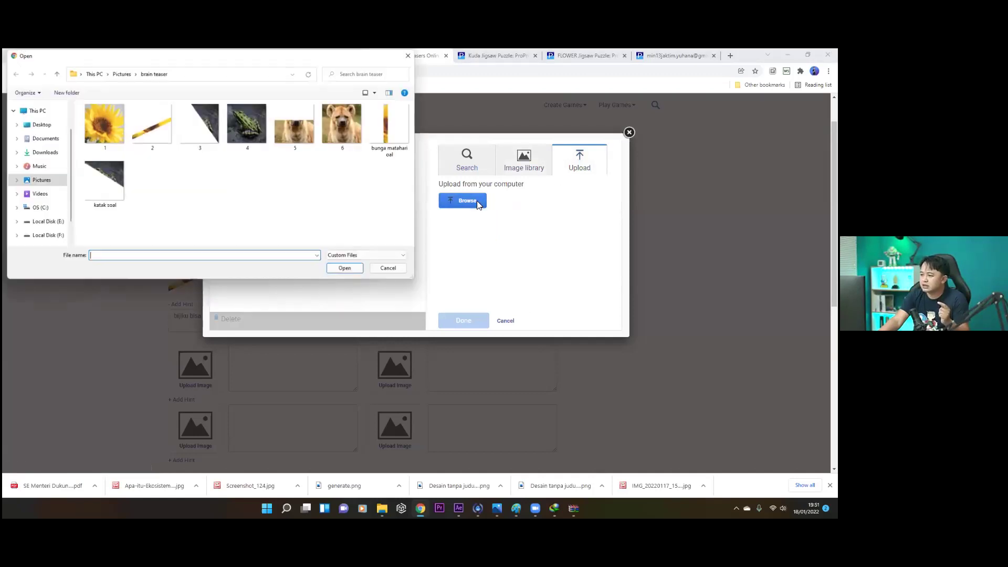
pyautogui.doubleClick(105, 125)
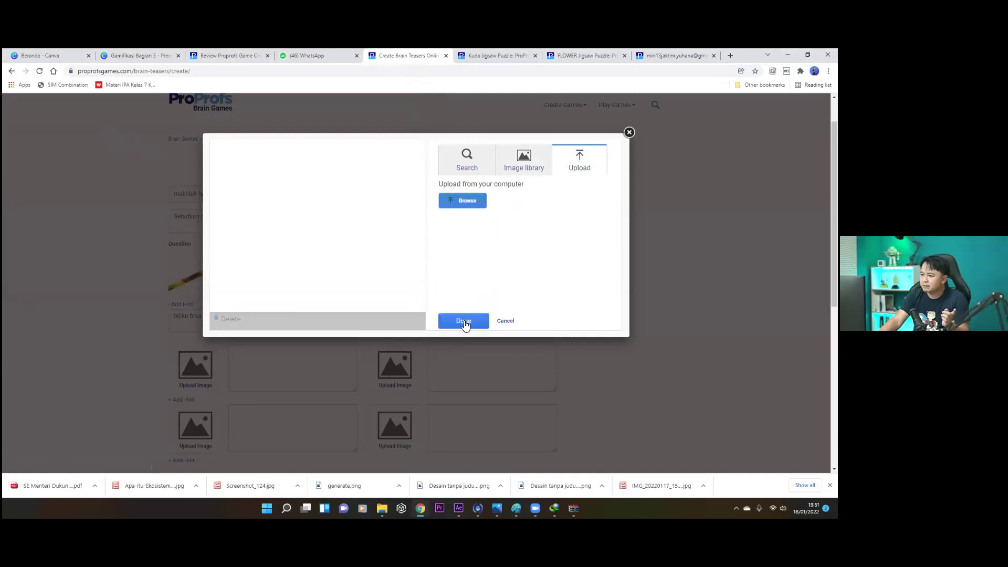
pyautogui.click(462, 320)
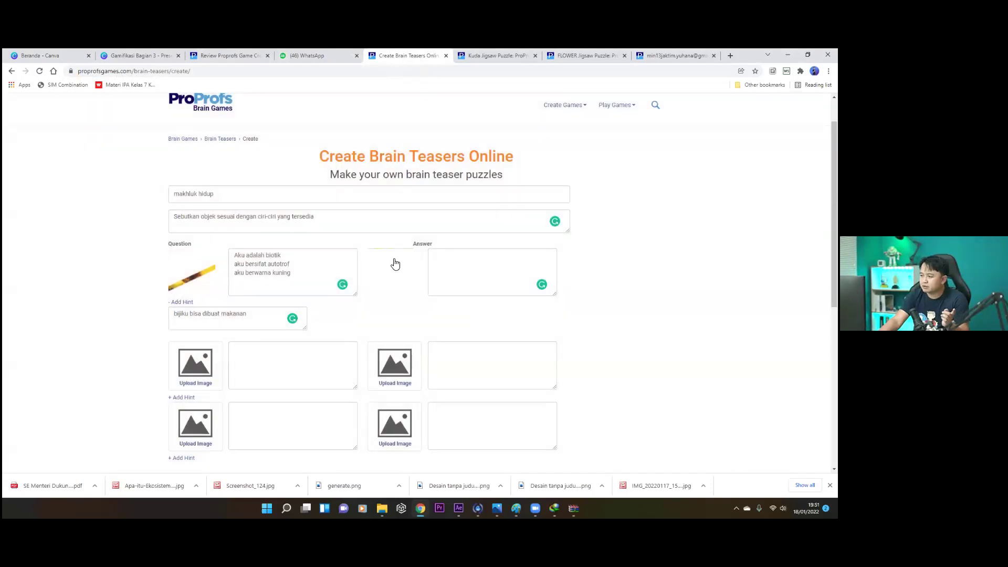
pyautogui.click(466, 272)
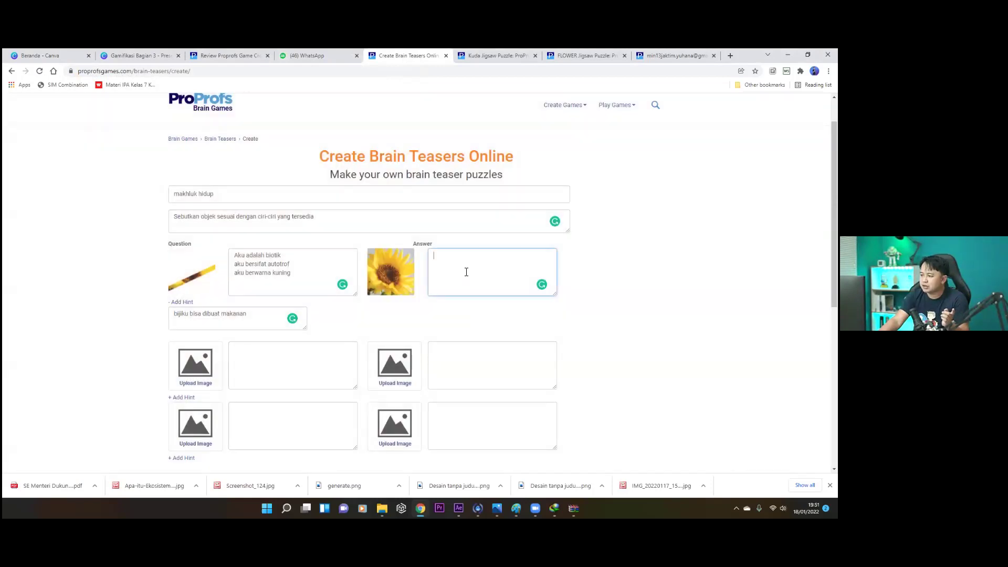
pyautogui.write('Bunga')
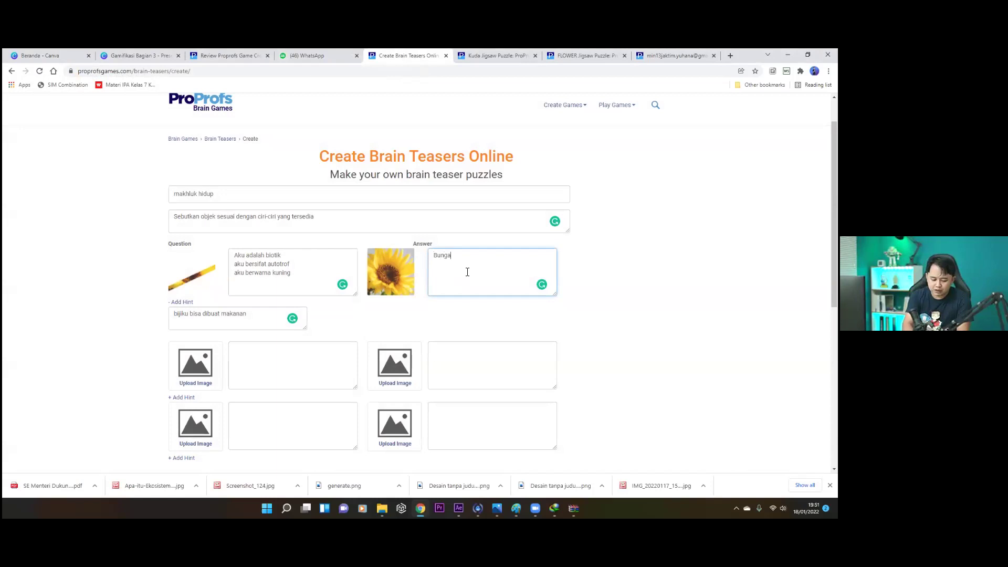
pyautogui.write(' Matahari')
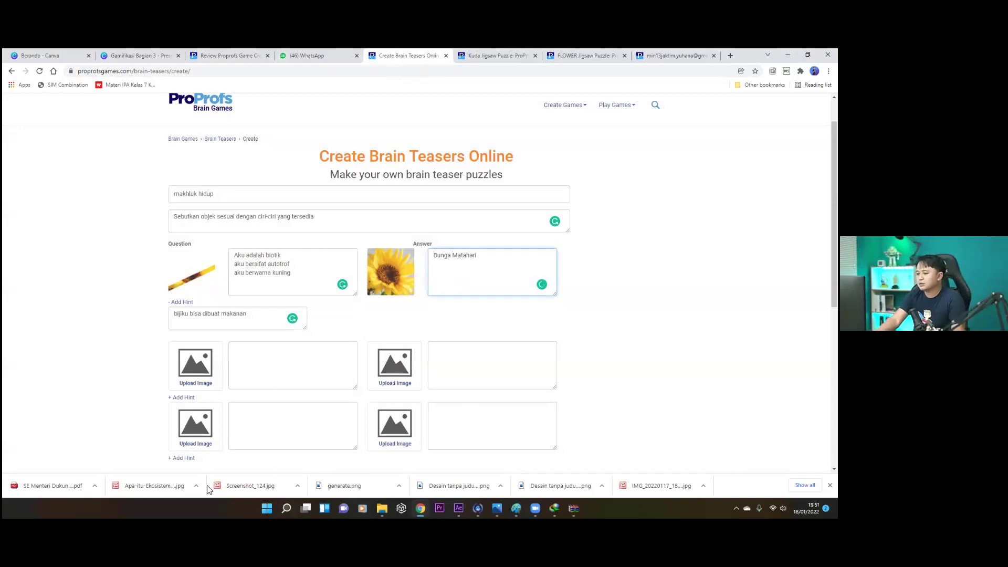
# - Upload picture 3, the masked frog, as the second question's image
pyautogui.click(197, 380)
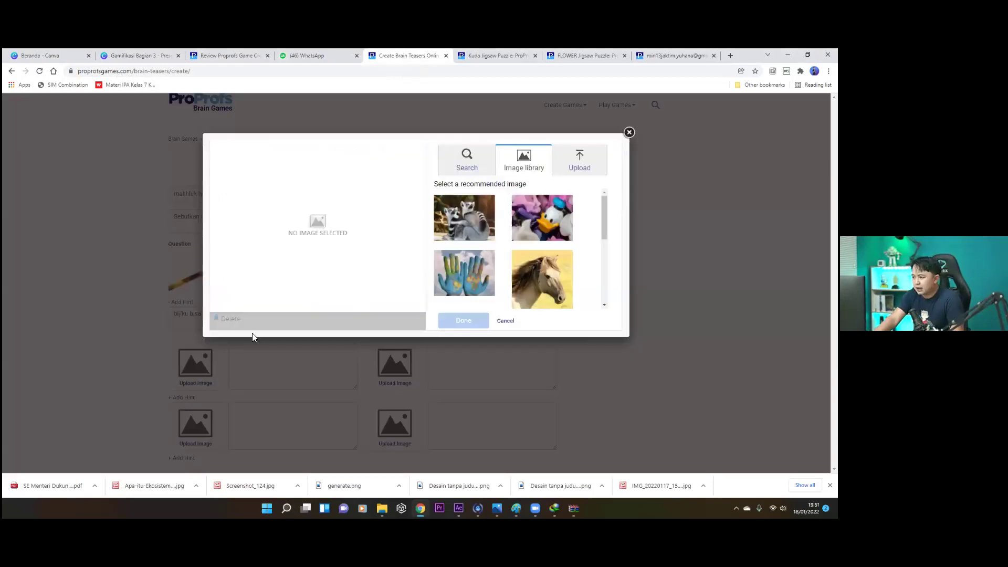
pyautogui.click(583, 161)
pyautogui.click(451, 201)
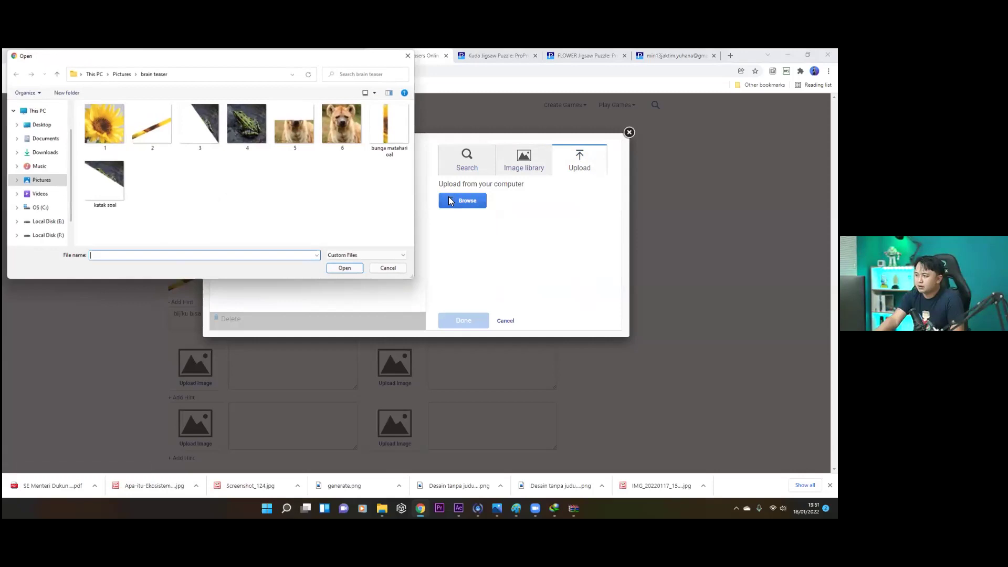
pyautogui.doubleClick(199, 129)
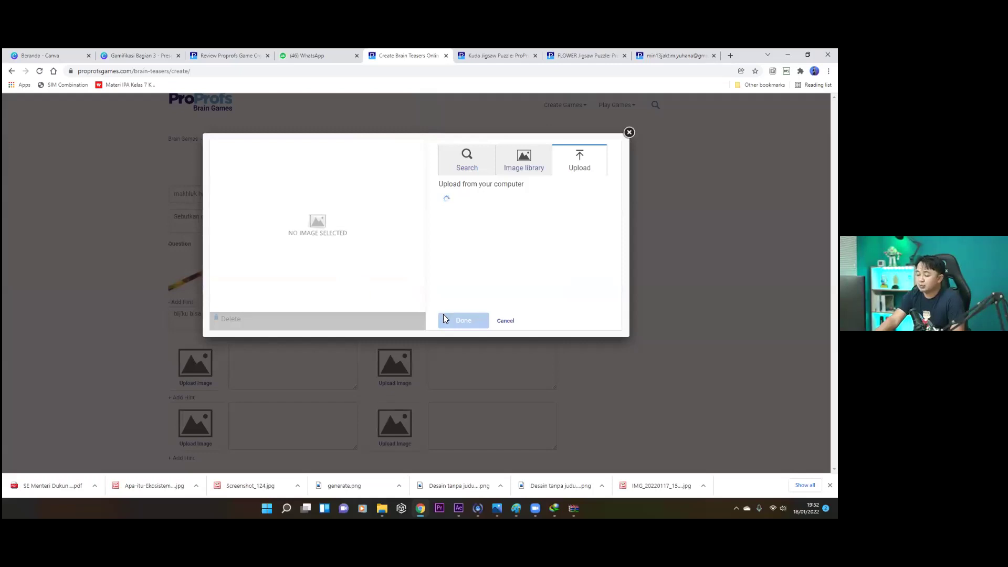
pyautogui.click(454, 324)
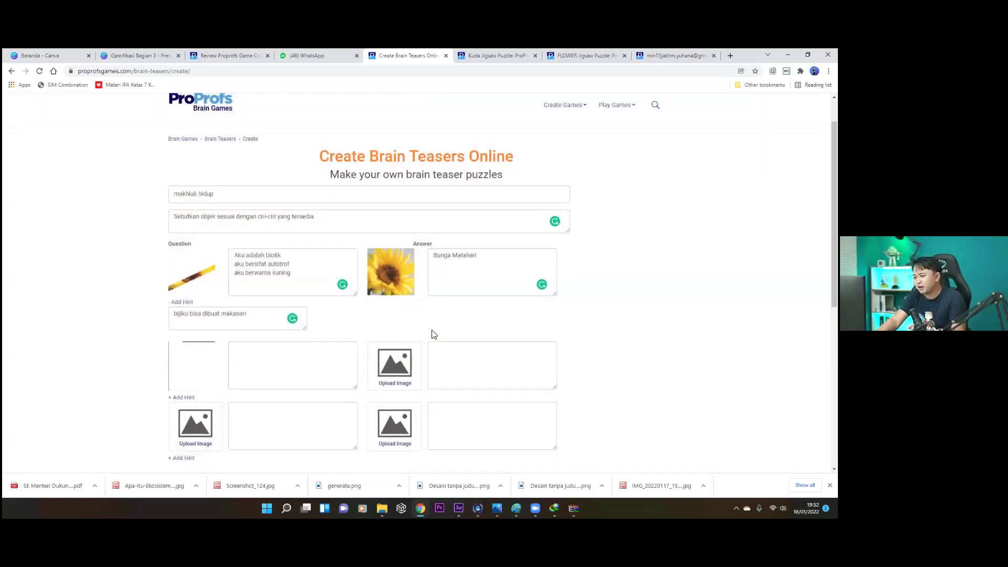
# - Upload picture 4, the full frog, as the second answer's image
pyautogui.click(382, 371)
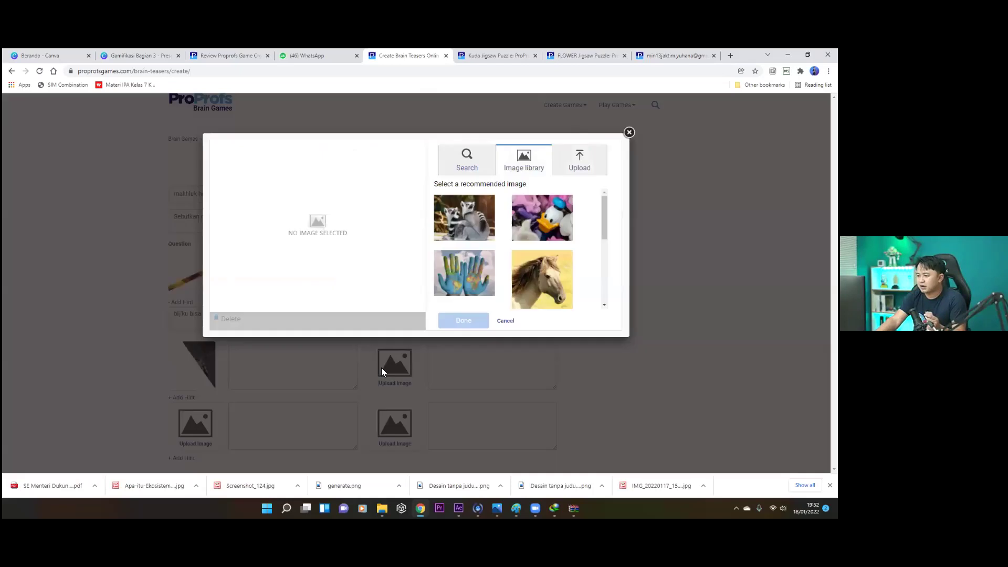
pyautogui.click(577, 162)
pyautogui.click(466, 209)
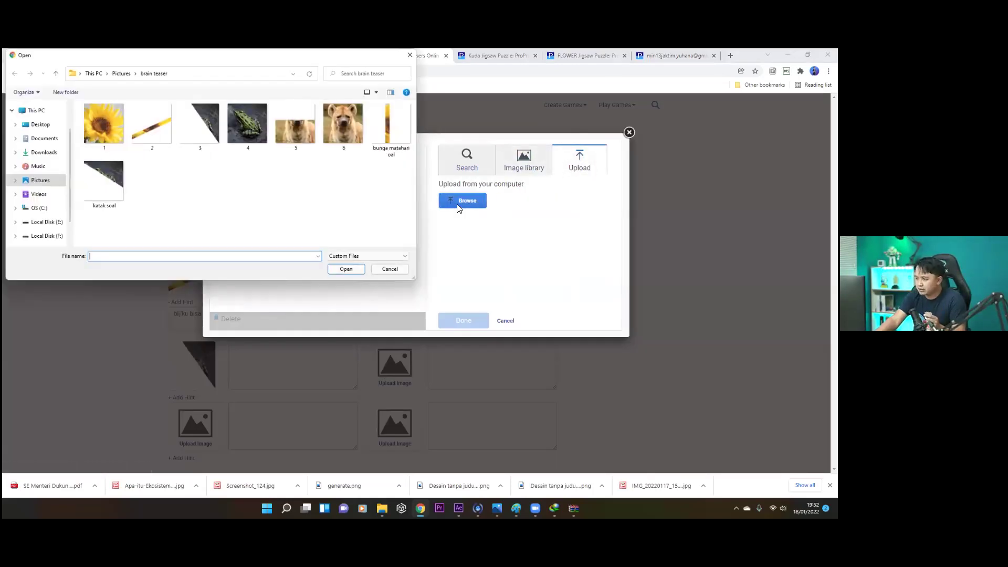
pyautogui.doubleClick(251, 122)
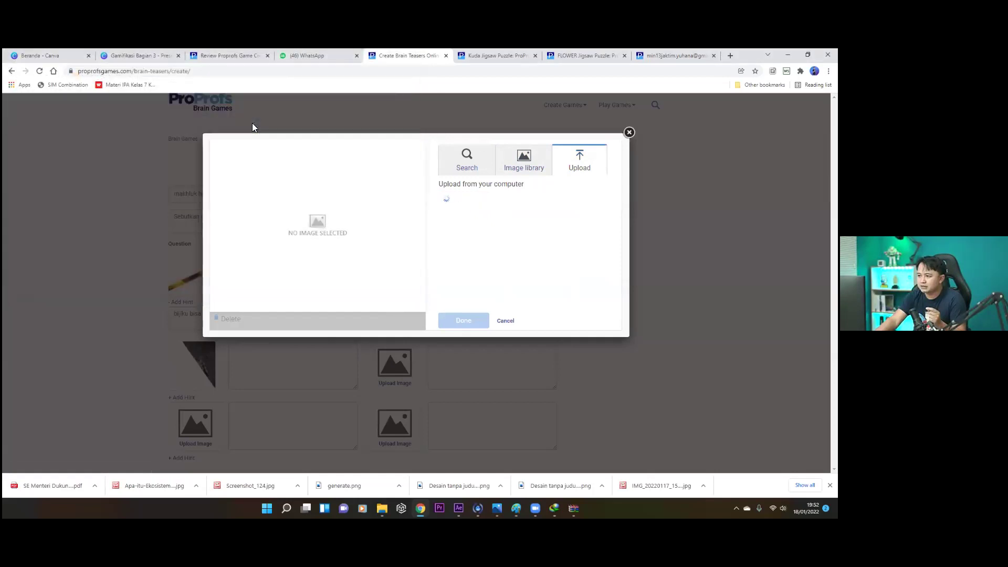
pyautogui.click(461, 322)
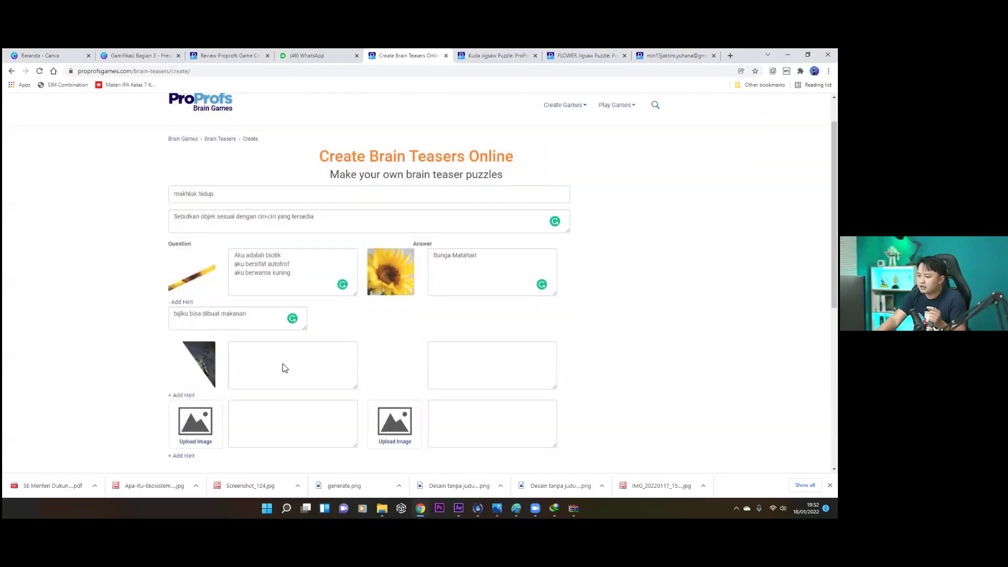
pyautogui.scroll(-2, 282, 368)
pyautogui.click(262, 269)
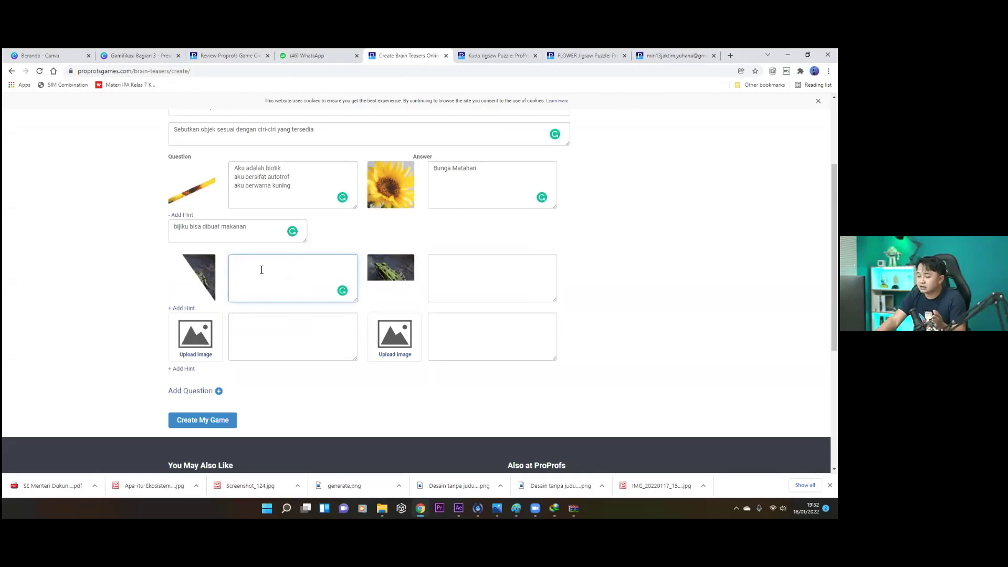
# - Upload picture 5, the partly masked hyena, as the third question's image
pyautogui.click(201, 340)
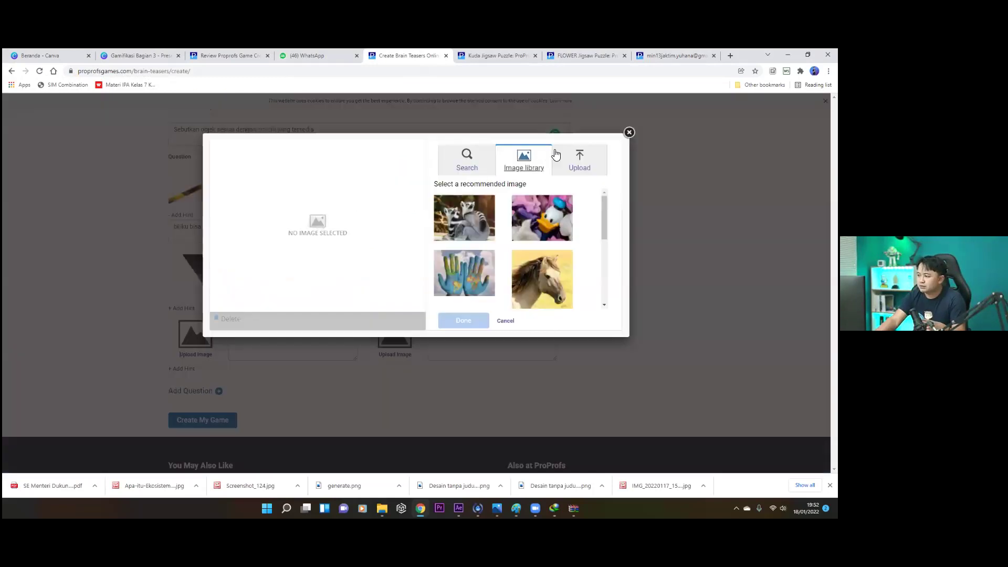
pyautogui.click(579, 161)
pyautogui.click(447, 203)
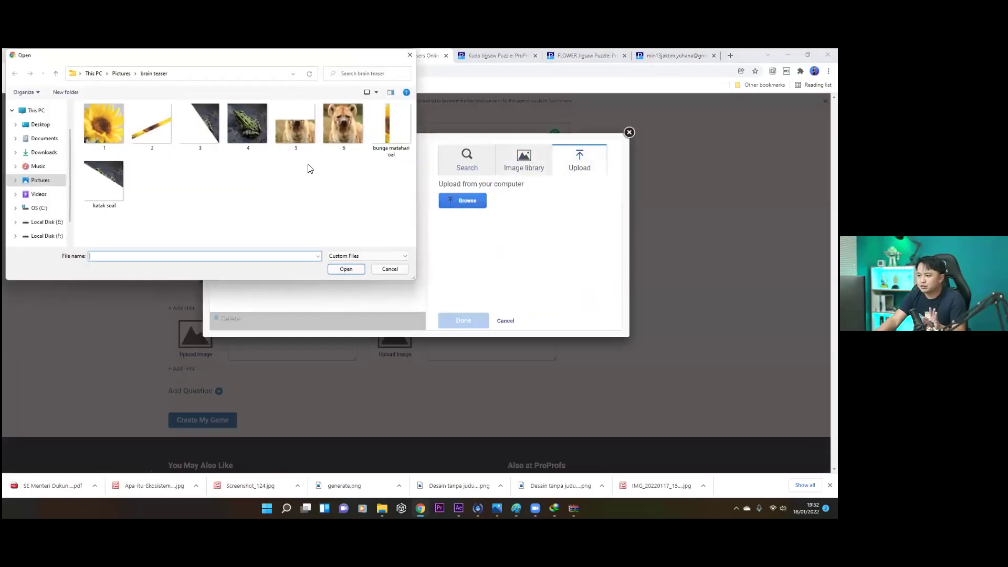
pyautogui.doubleClick(302, 128)
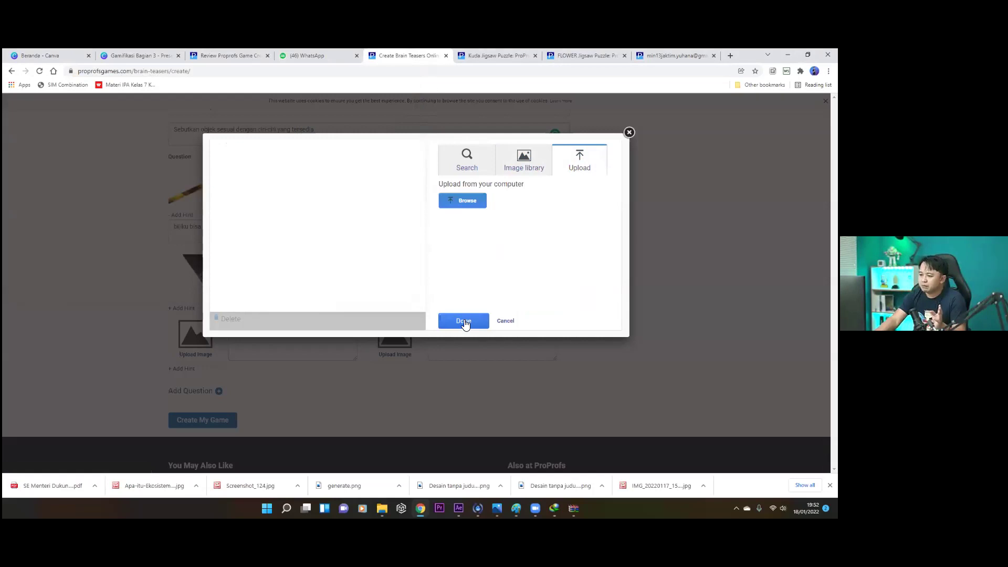
pyautogui.click(464, 320)
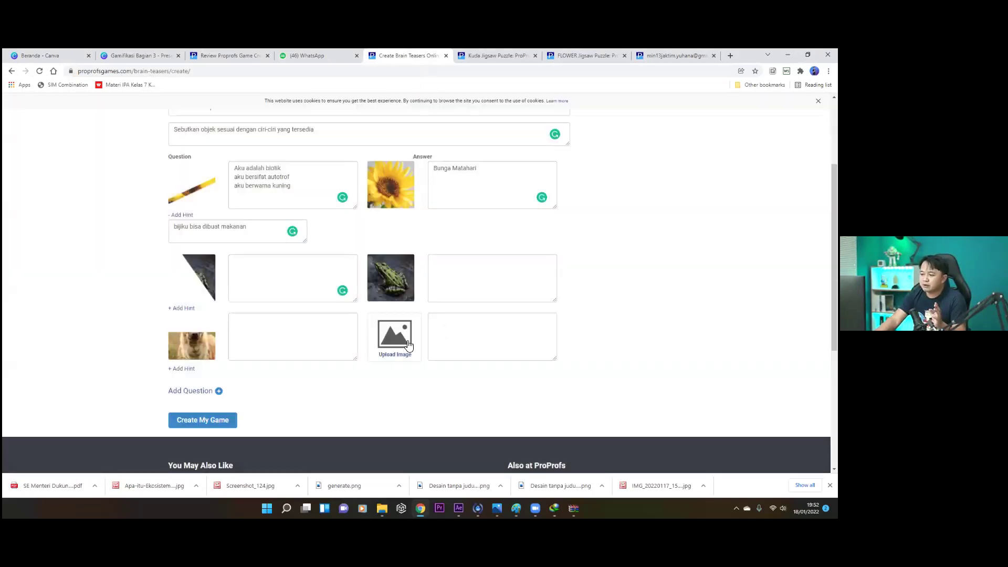
# - Upload the full hyena picture from the computer as the third answer's image
pyautogui.click(401, 350)
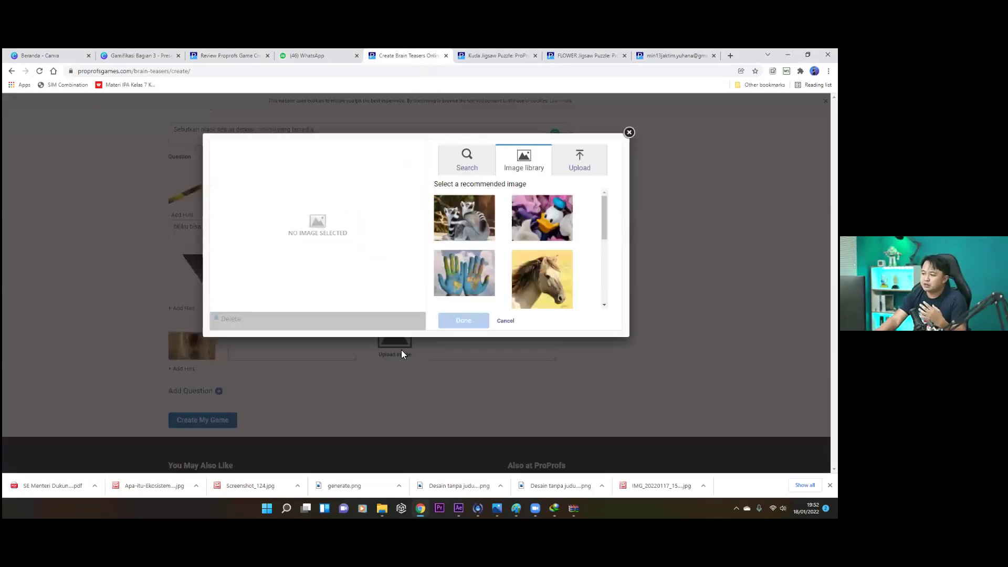
pyautogui.click(579, 156)
pyautogui.click(463, 200)
pyautogui.doubleClick(343, 126)
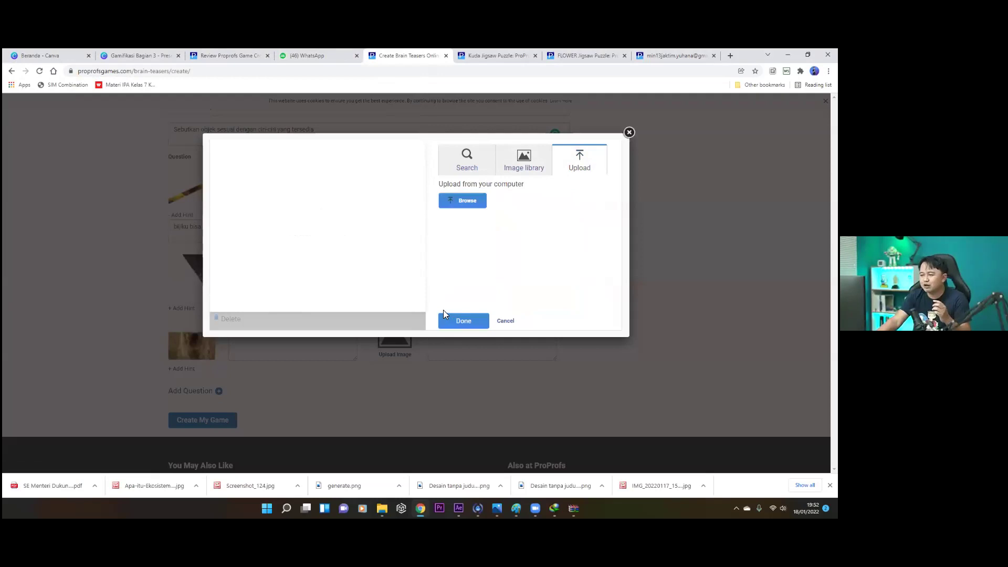
pyautogui.click(452, 320)
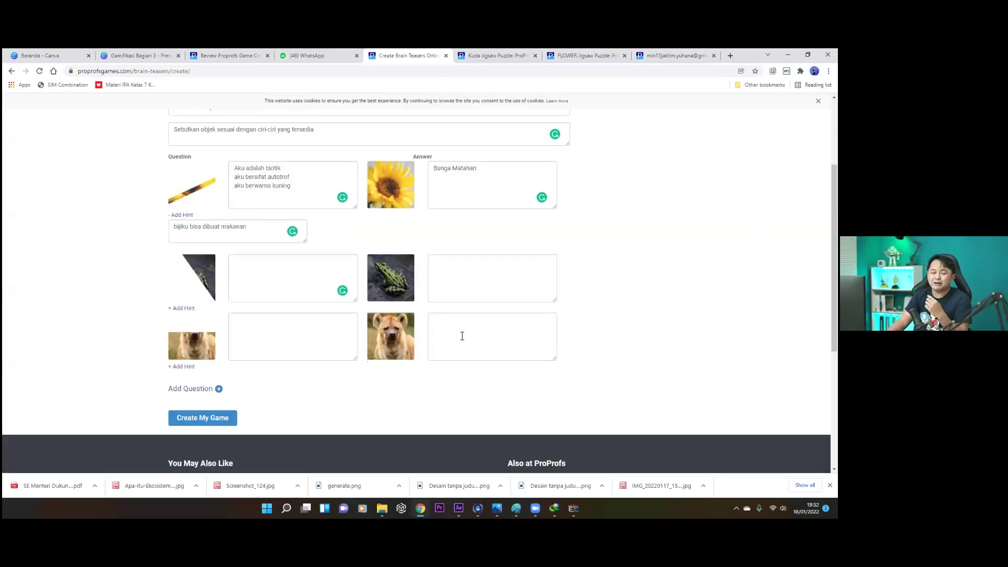
pyautogui.moveTo(388, 336)
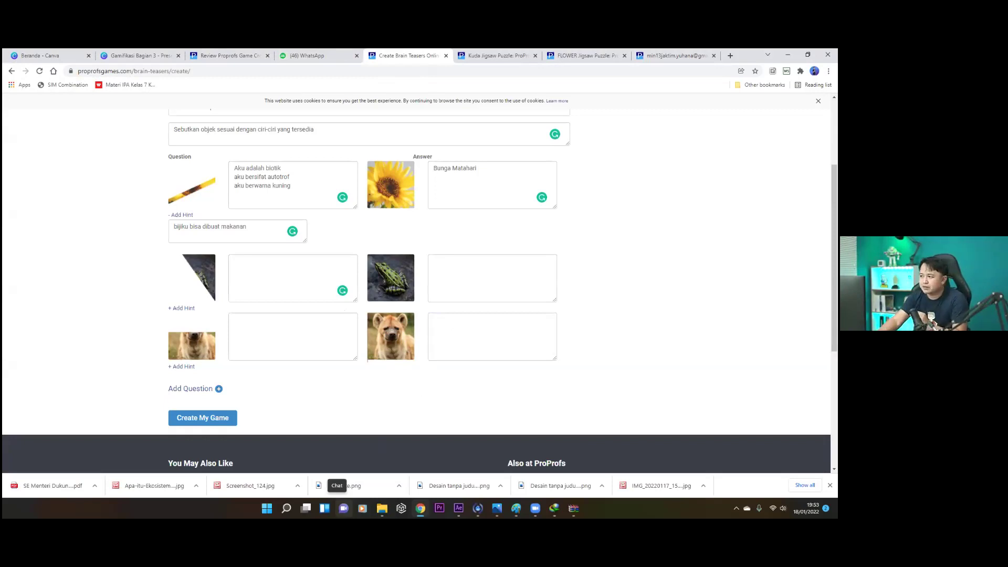
pyautogui.click(343, 508)
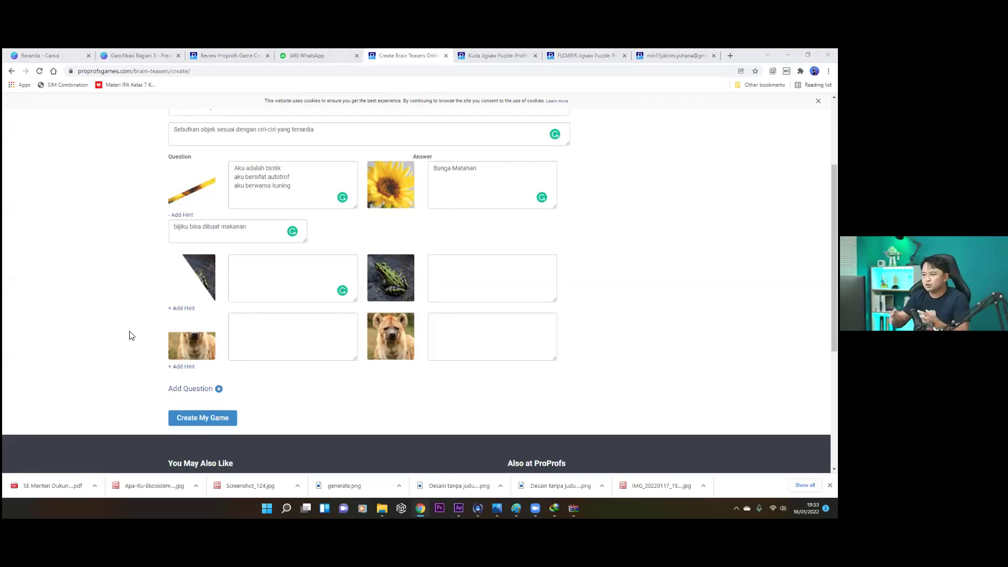
# - Open the existing Ekosistem brain teaser for editing from the account's created games, and save it
pyautogui.scroll(3, 131, 335)
pyautogui.moveTo(619, 130)
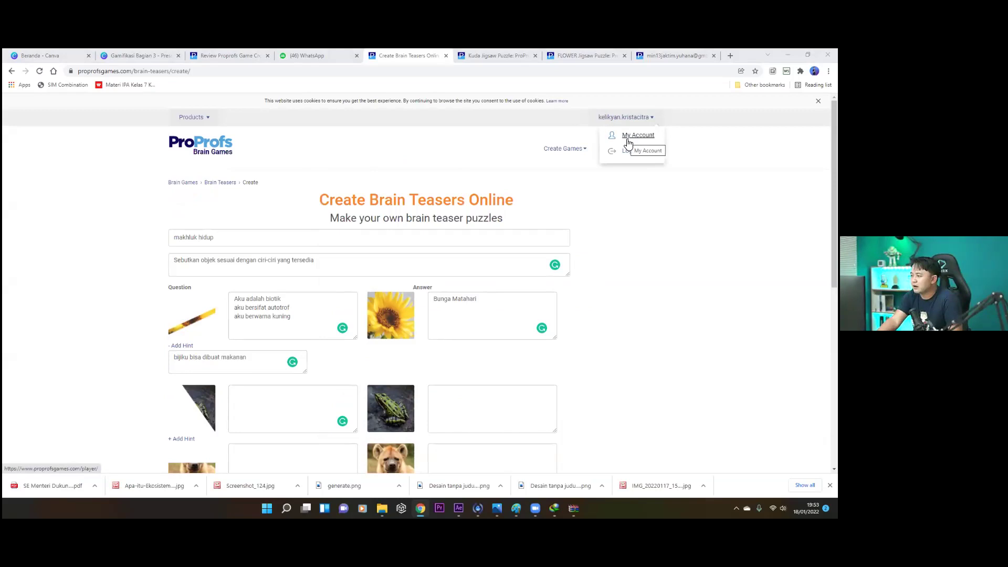
pyautogui.click(628, 140)
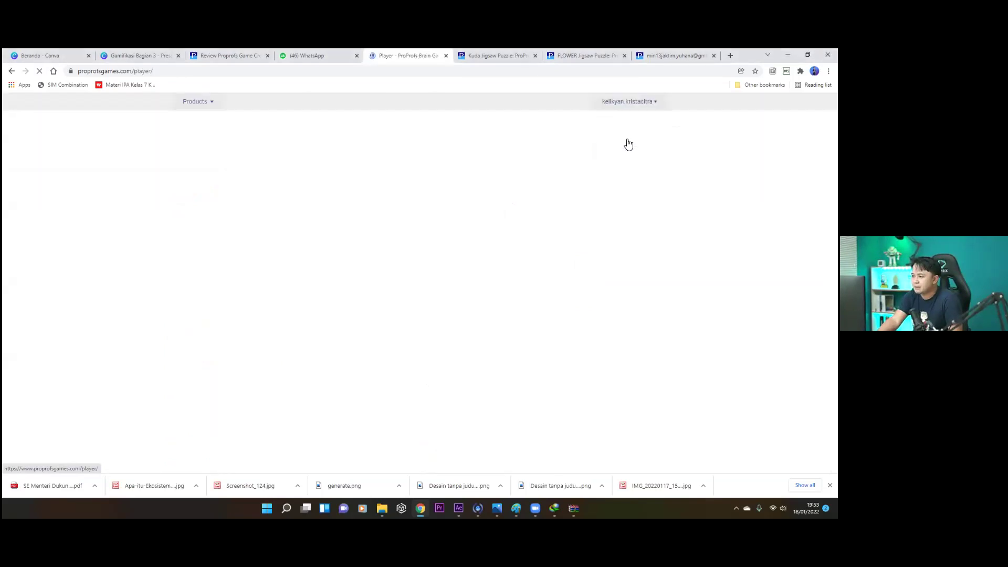
pyautogui.click(218, 307)
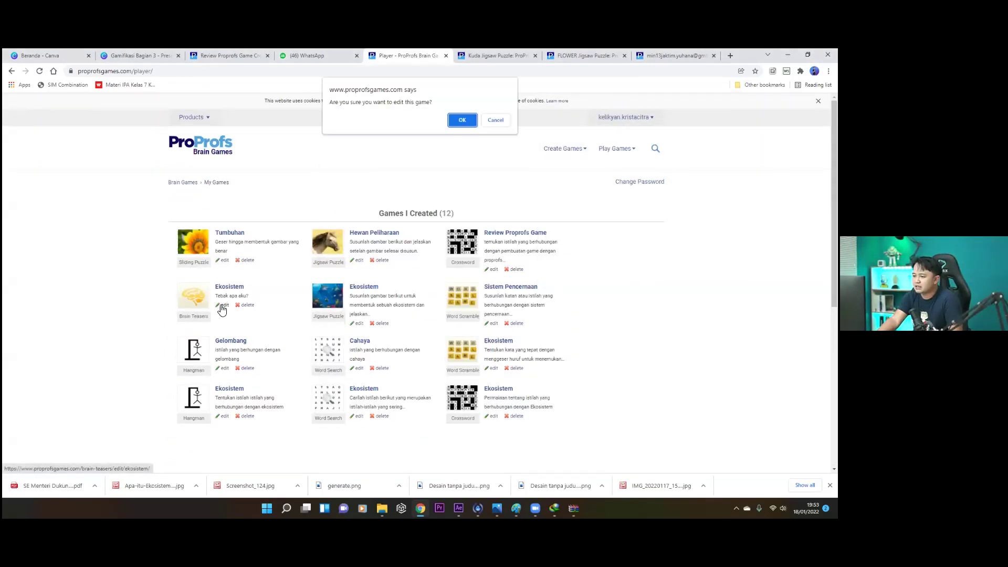
pyautogui.click(464, 128)
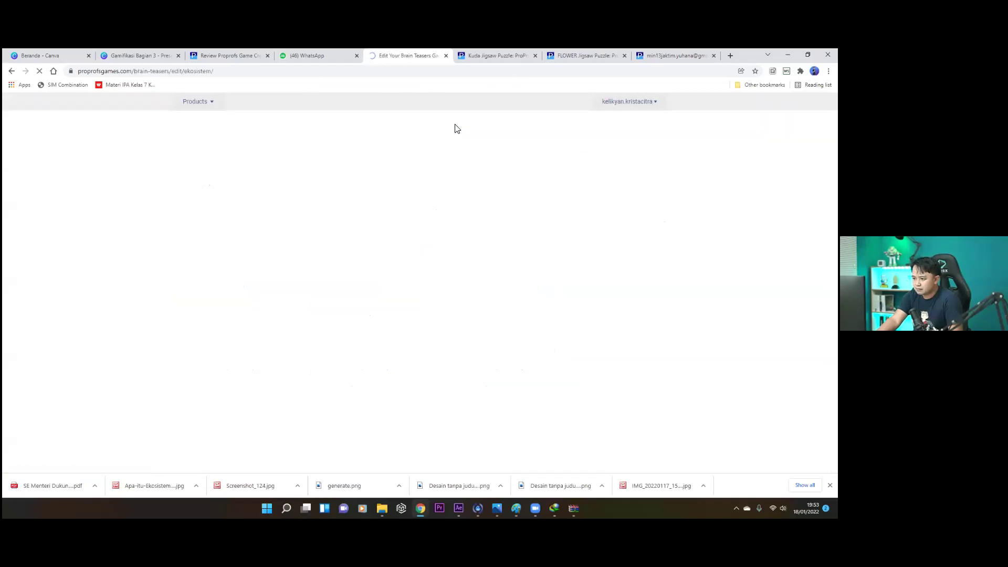
pyautogui.scroll(-2, 461, 210)
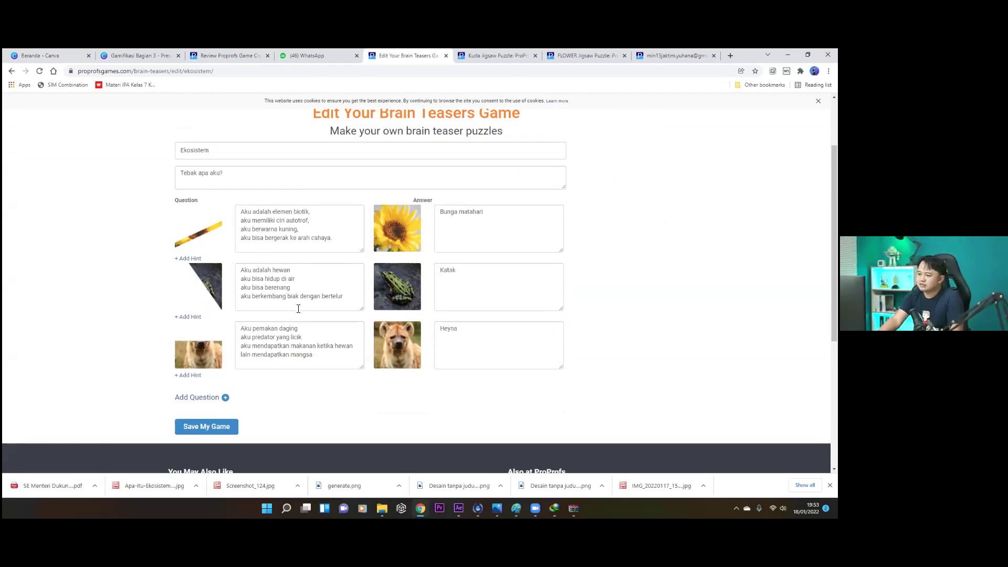
pyautogui.click(205, 429)
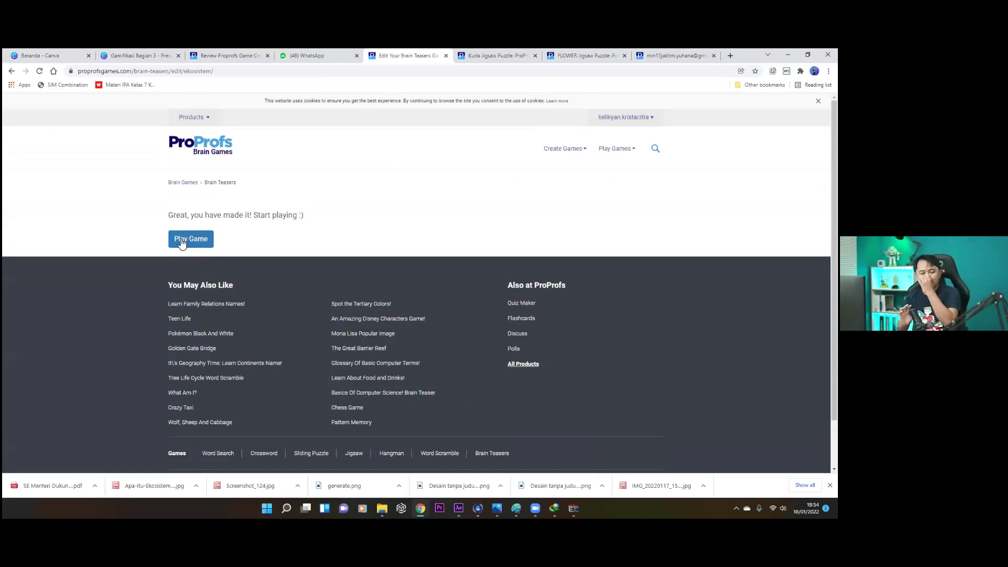
# - Switch to the Gamifikasi Bagian 3 design in Canva and present it full screen from the Brain Teasers title slide, advancing one slide
pyautogui.click(129, 56)
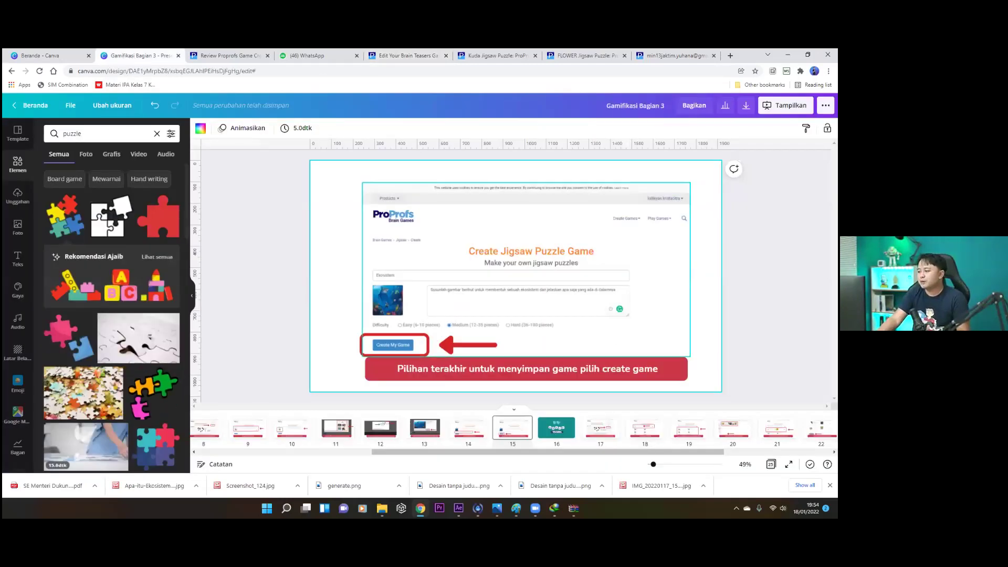
pyautogui.click(557, 427)
pyautogui.click(788, 464)
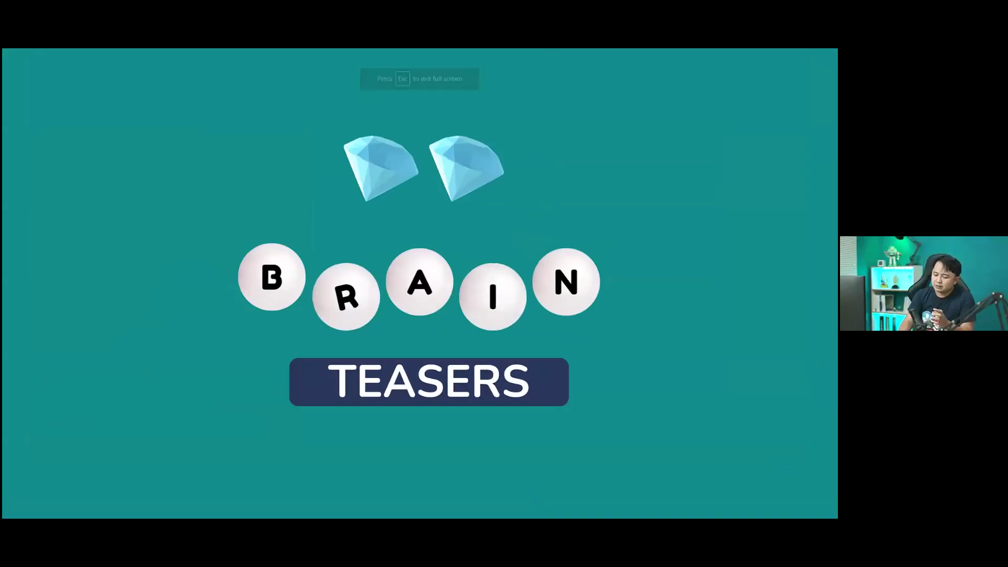
pyautogui.press('Right')
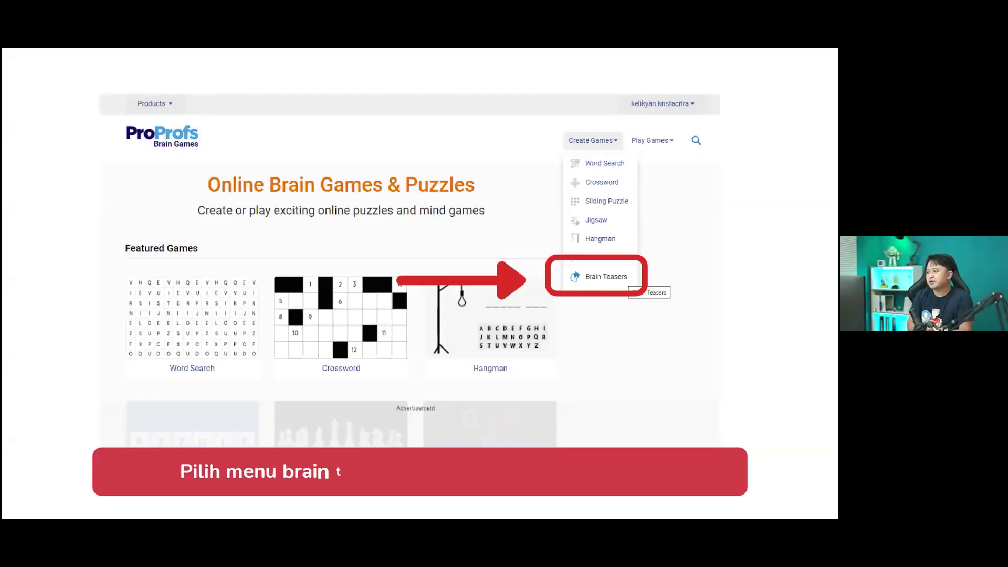